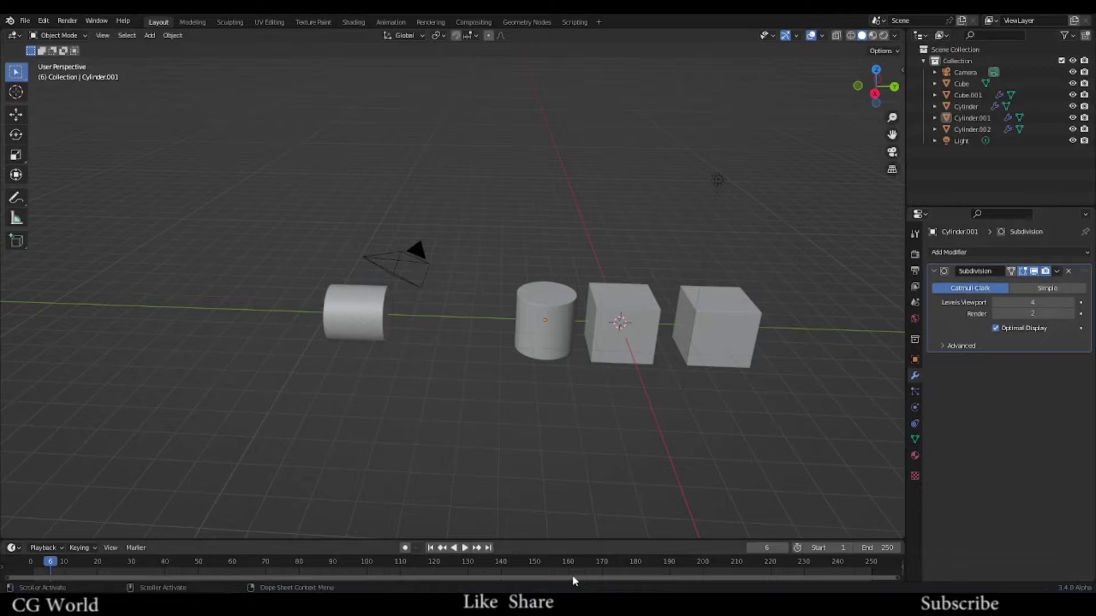
# Step: Turn off the viewport display of the upright cylinder's Subdivision modifier
pyautogui.moveTo(526, 446); pyautogui.dragTo(539, 434, button='middle')
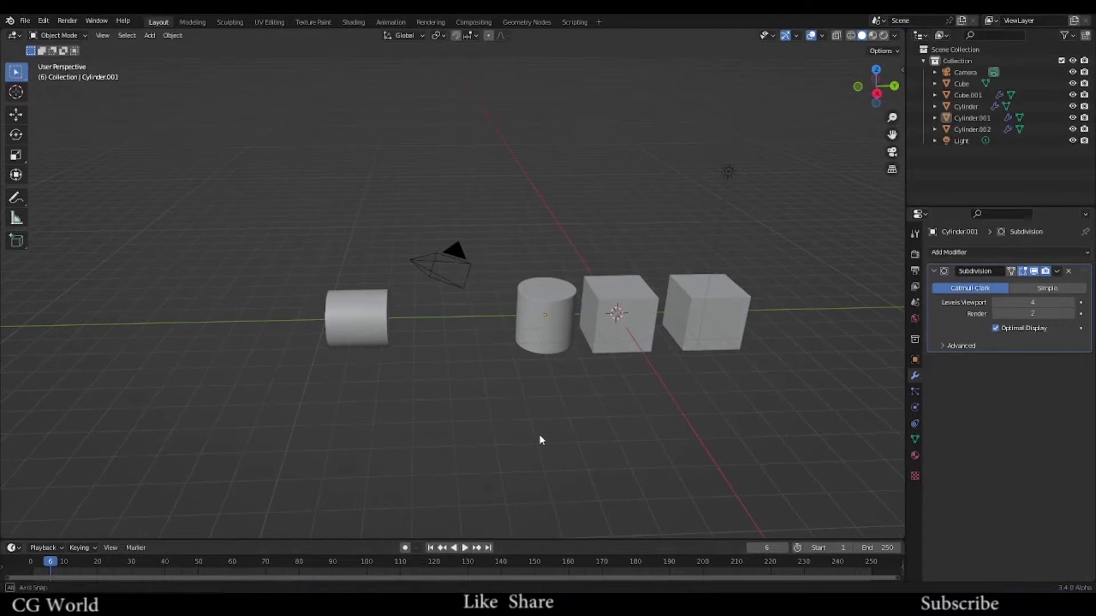
pyautogui.scroll(1, 539, 433)
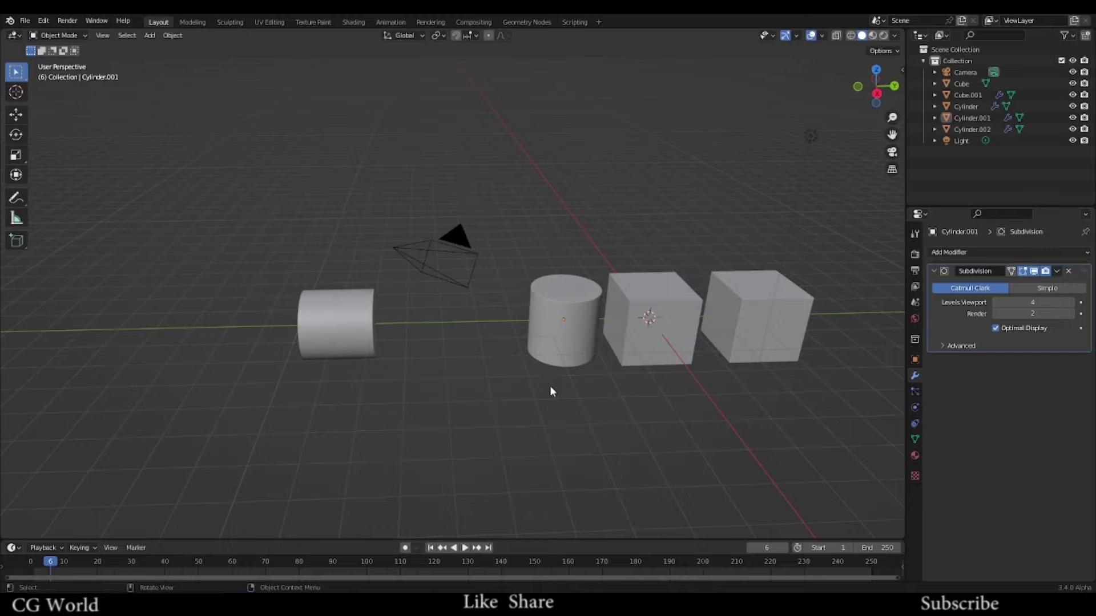
pyautogui.click(565, 351)
pyautogui.scroll(3, 571, 350)
pyautogui.moveTo(677, 362); pyautogui.dragTo(713, 354, button='middle')
pyautogui.scroll(2, 594, 335)
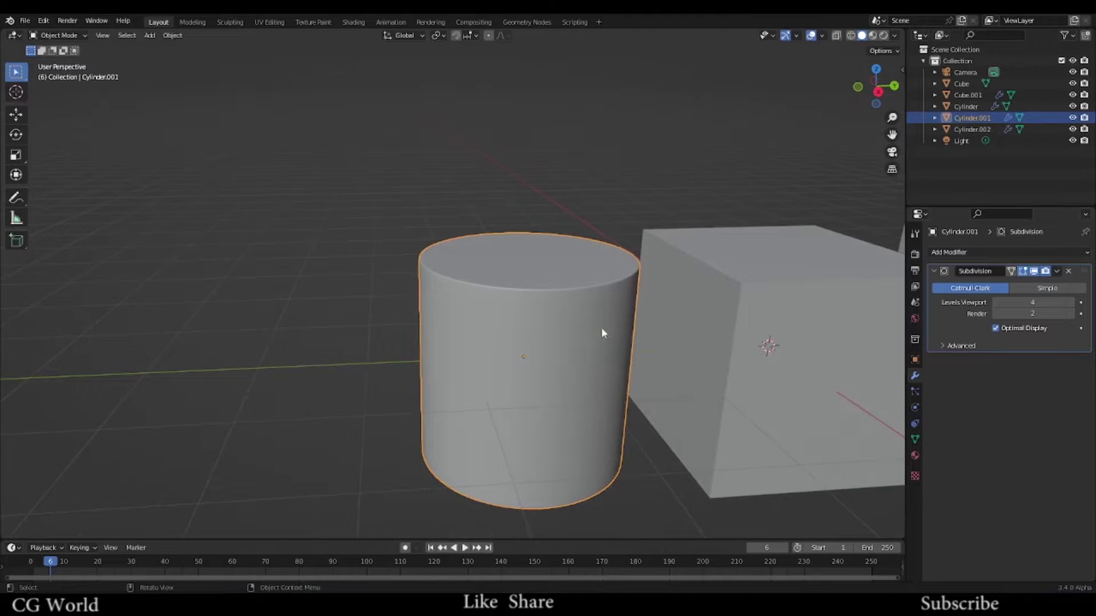
pyautogui.moveTo(594, 335); pyautogui.dragTo(558, 299, button='middle')
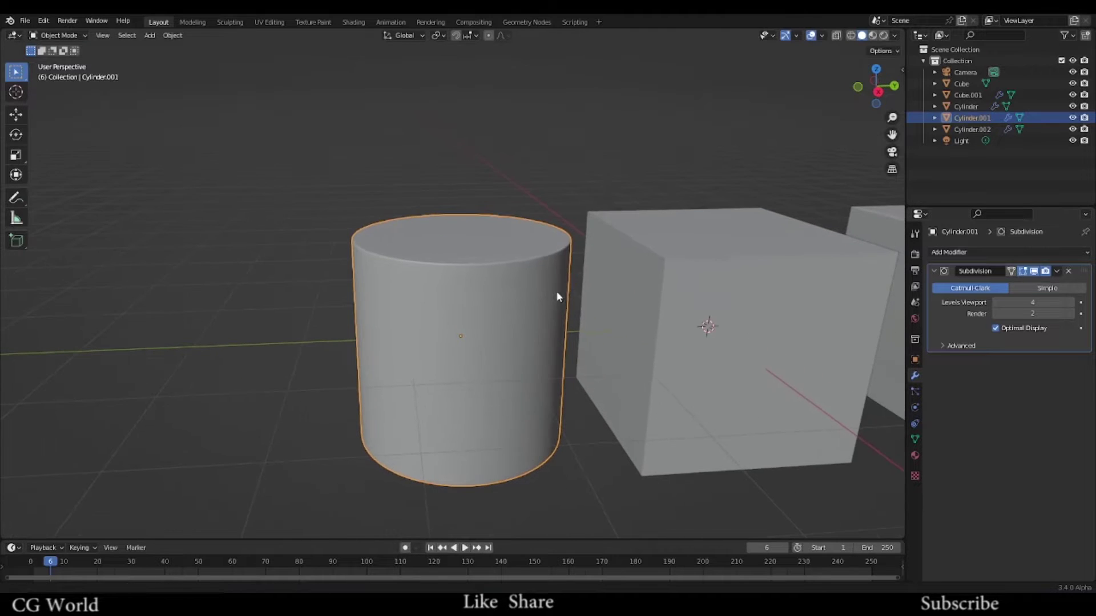
pyautogui.click(1033, 271)
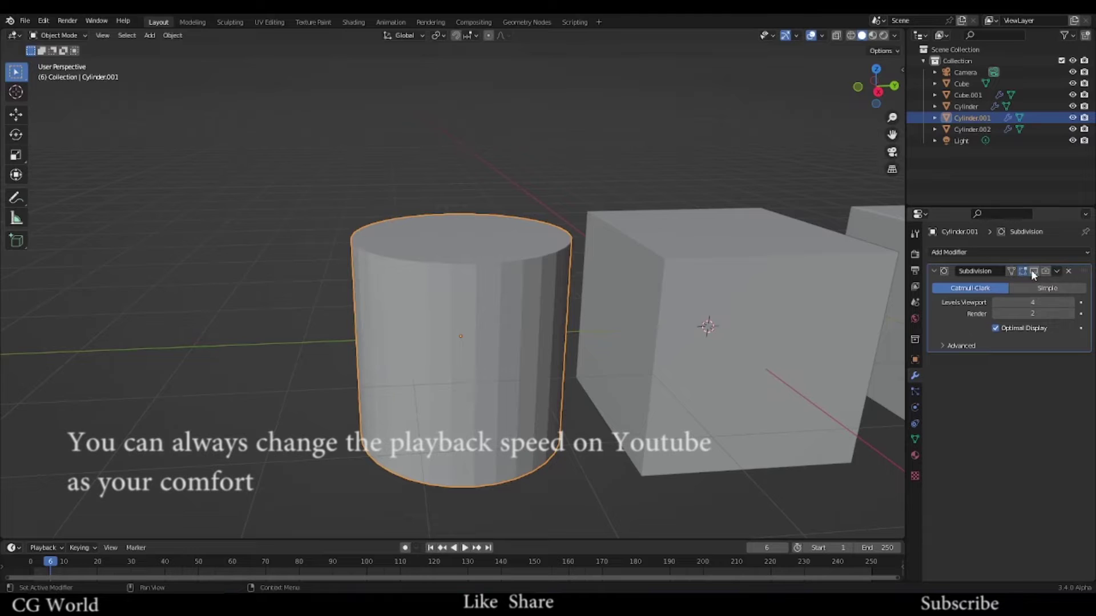
# Step: Inspect the cylinder's faceted sides, and toggle its Subdivision display in the viewport to compare, leaving it on
pyautogui.moveTo(573, 345); pyautogui.dragTo(546, 313, button='middle')
pyautogui.scroll(1, 571, 351)
pyautogui.moveTo(450, 323); pyautogui.dragTo(479, 279, button='middle')
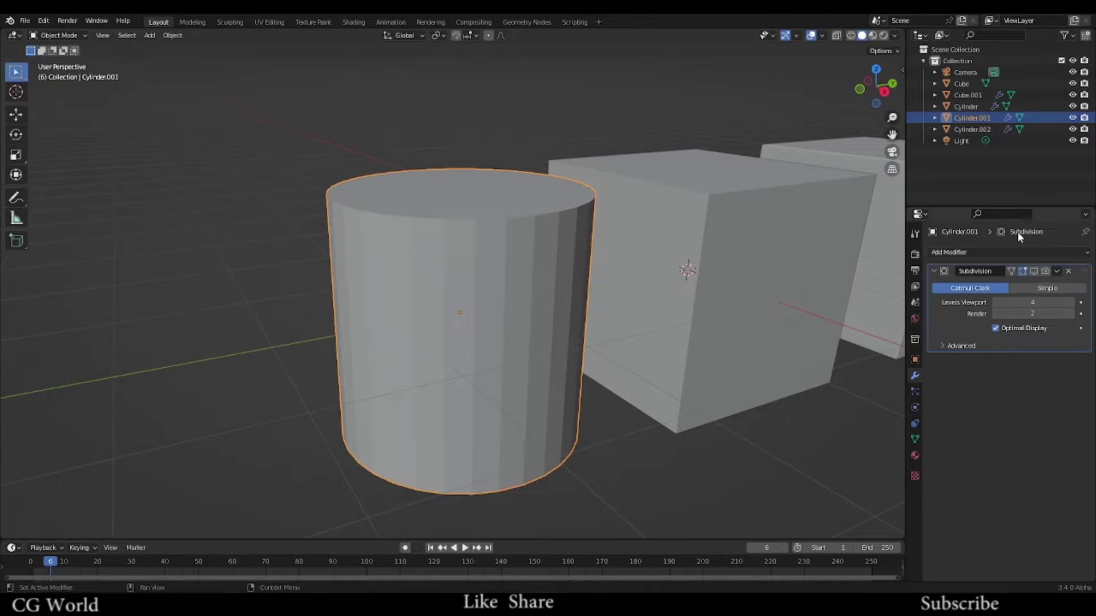
pyautogui.click(1034, 271)
pyautogui.moveTo(801, 293); pyautogui.dragTo(540, 290, button='middle')
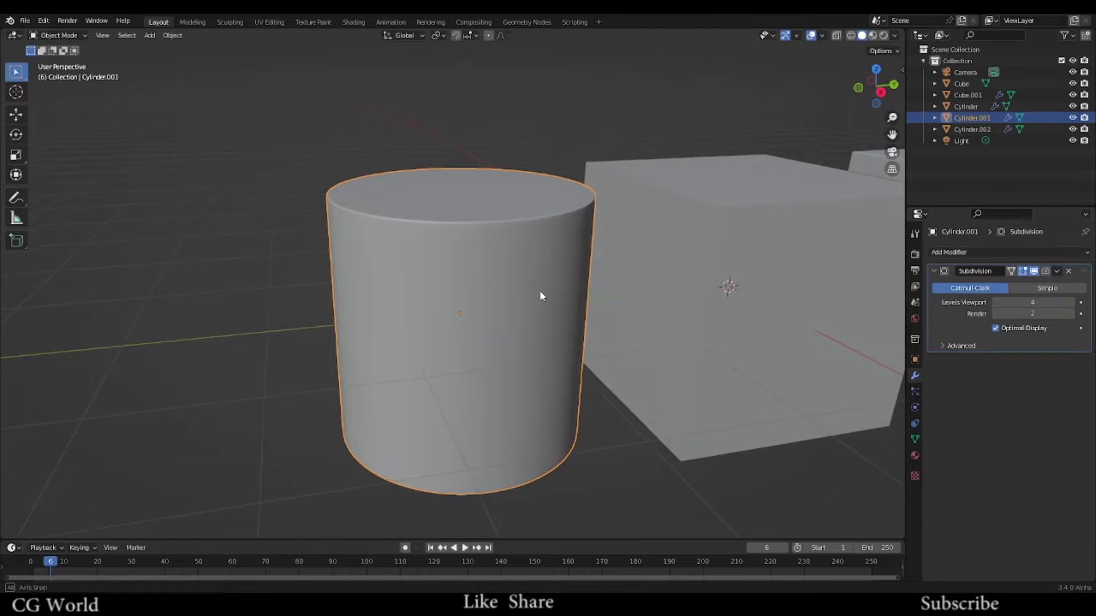
pyautogui.click(1034, 271)
pyautogui.click(1034, 272)
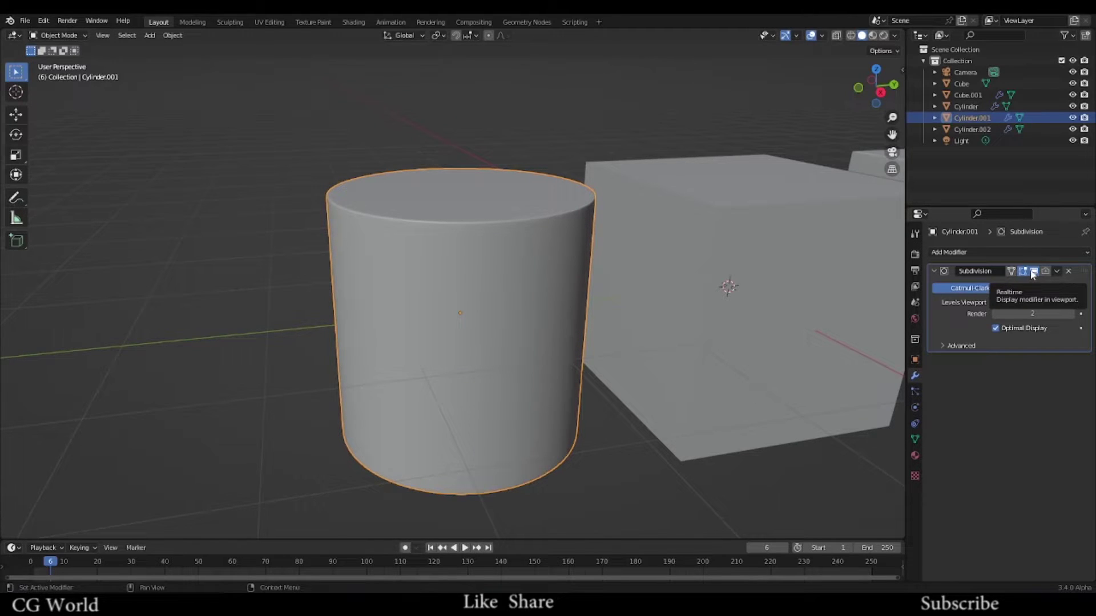
pyautogui.moveTo(536, 227); pyautogui.dragTo(517, 261, button='middle')
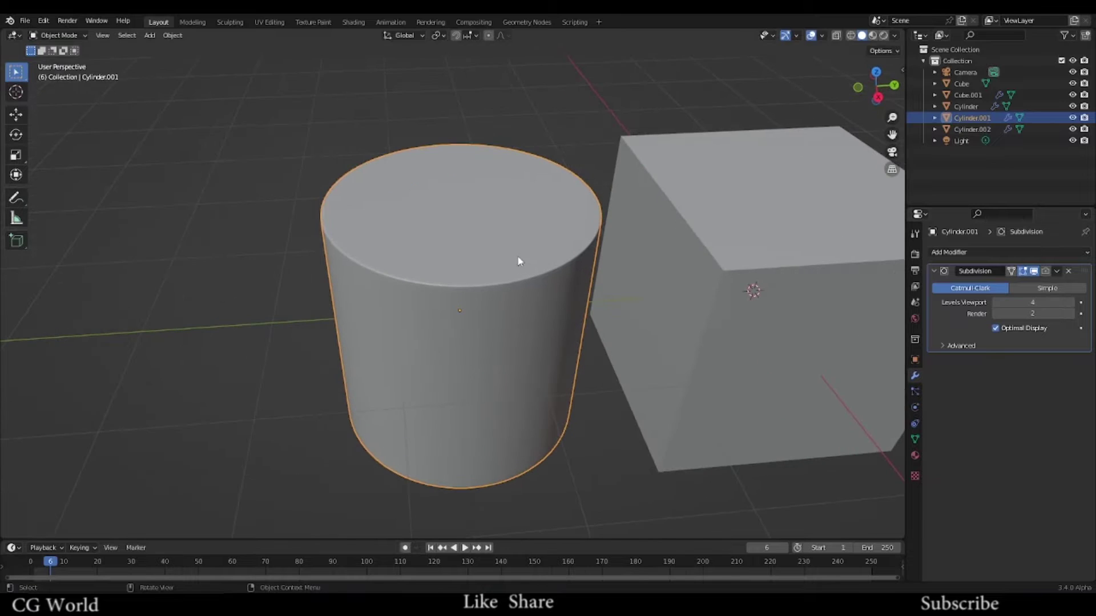
# Step: Try a level 1 Subdivision modifier on the middle cube beside the upright cylinder
pyautogui.moveTo(505, 251)
pyautogui.mouseDown(button='middle')
pyautogui.moveTo(771, 319)
pyautogui.moveTo(737, 286)
pyautogui.moveTo(505, 240)
pyautogui.moveTo(519, 245)
pyautogui.mouseUp(button='middle')
pyautogui.click(513, 245)
pyautogui.scroll(1, 502, 246)
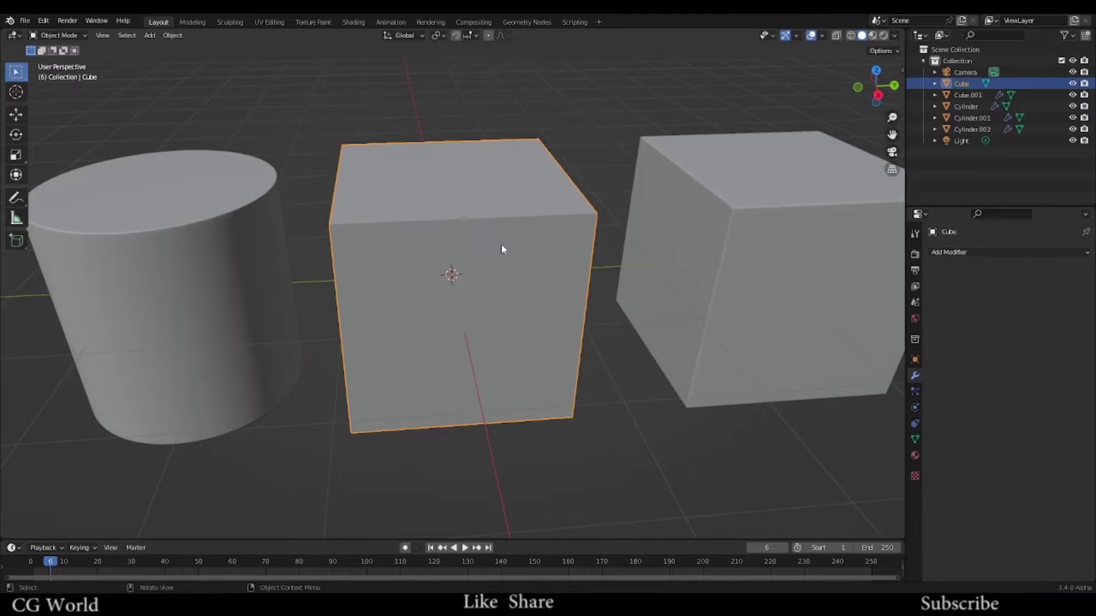
pyautogui.hotkey('ctrl', '1')
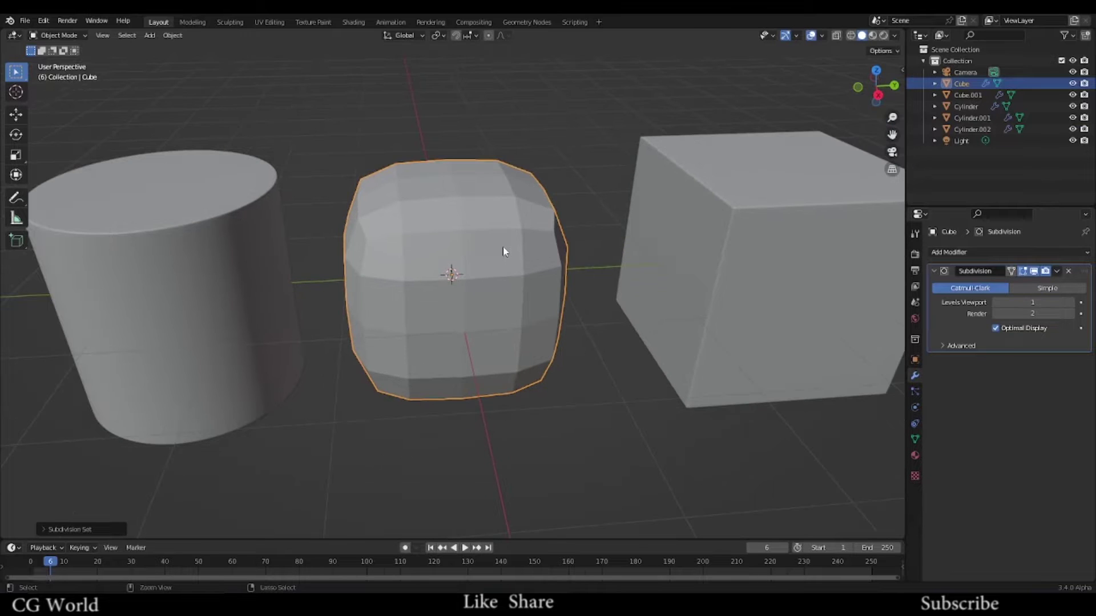
pyautogui.hotkey('ctrl', 'z')
# Step: Add a new cube mesh to the scene
pyautogui.moveTo(508, 249); pyautogui.dragTo(569, 260, button='middle')
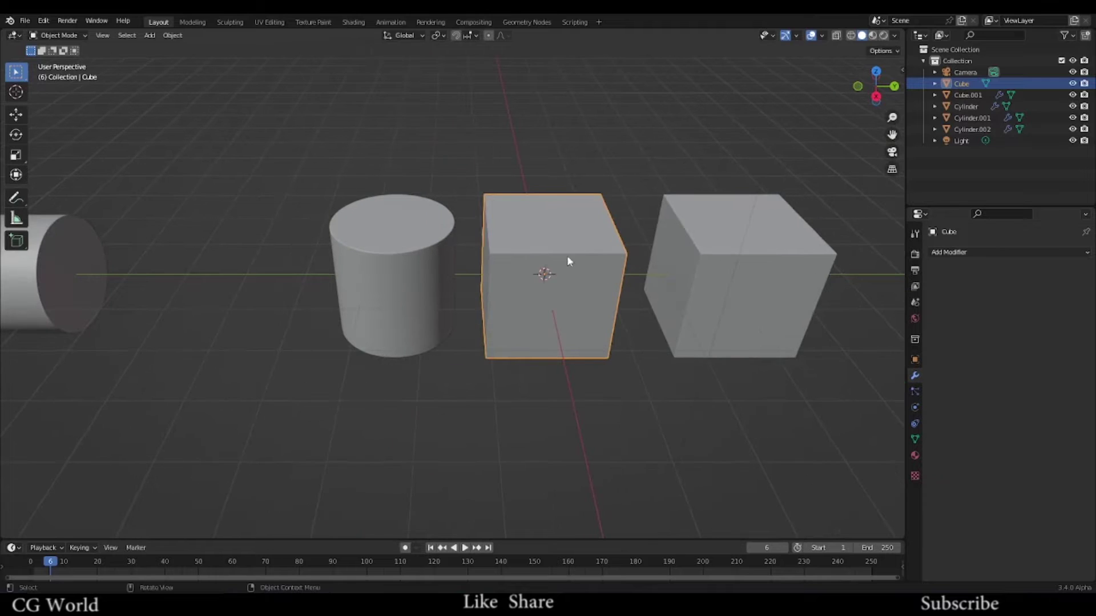
pyautogui.scroll(1, 542, 189)
pyautogui.click(532, 162)
pyautogui.scroll(2, 537, 220)
pyautogui.keyDown('shift'); pyautogui.moveTo(608, 224); pyautogui.dragTo(674, 245, button='middle'); pyautogui.keyUp('shift')
pyautogui.click(674, 246)
pyautogui.click(175, 211)
pyautogui.hotkey('shift', 'a')
pyautogui.moveTo(203, 213)
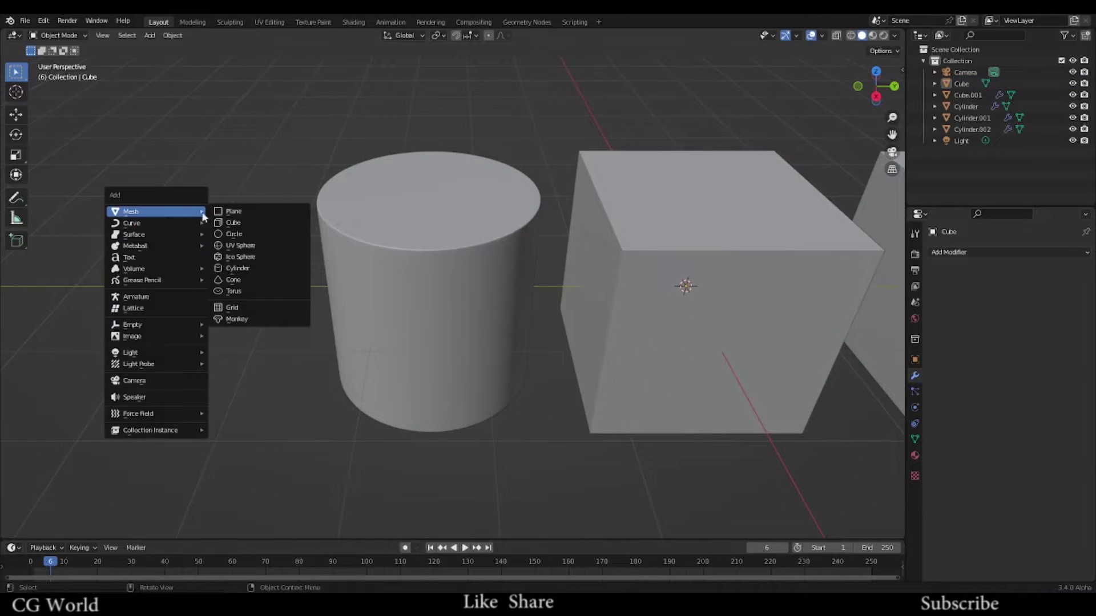
pyautogui.click(283, 222)
# Step: Move the new cube along the Y axis into the gap between the upright cylinder and the lying cylinder
pyautogui.scroll(-1, 701, 284)
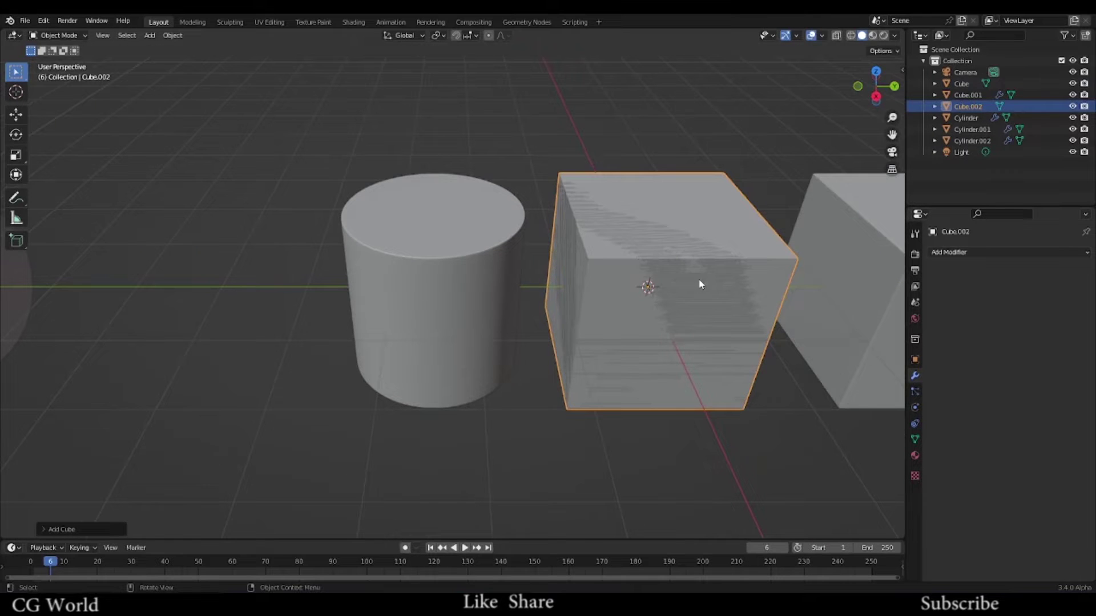
pyautogui.press('g')
pyautogui.press('y')
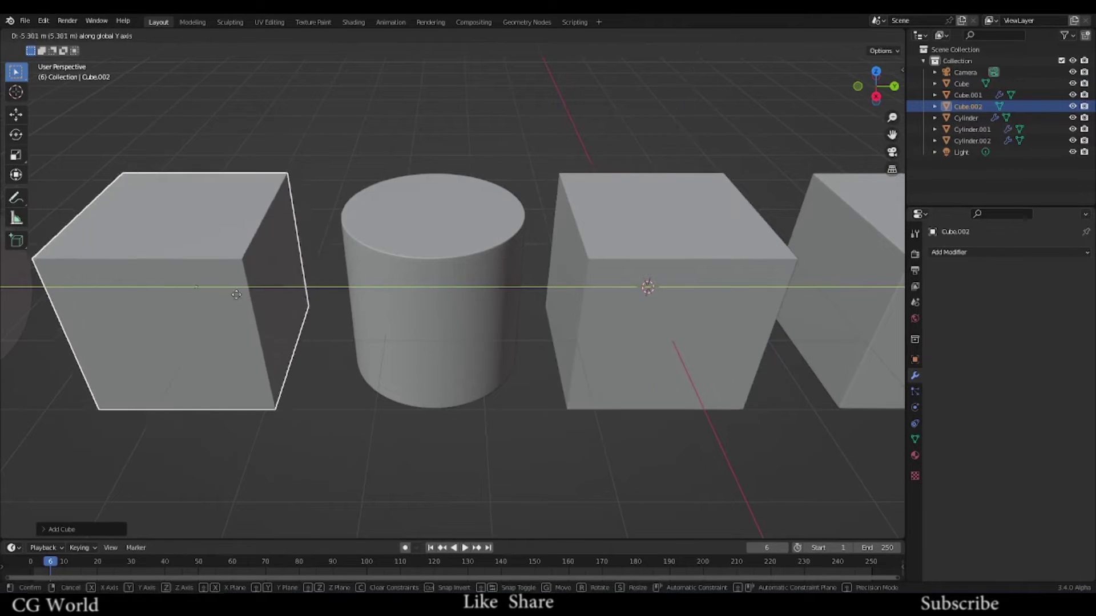
pyautogui.click(269, 299)
# Step: Delete the original cube standing at the world origin
pyautogui.keyDown('shift'); pyautogui.moveTo(619, 318); pyautogui.dragTo(674, 329, button='middle'); pyautogui.keyUp('shift')
pyautogui.click(677, 335)
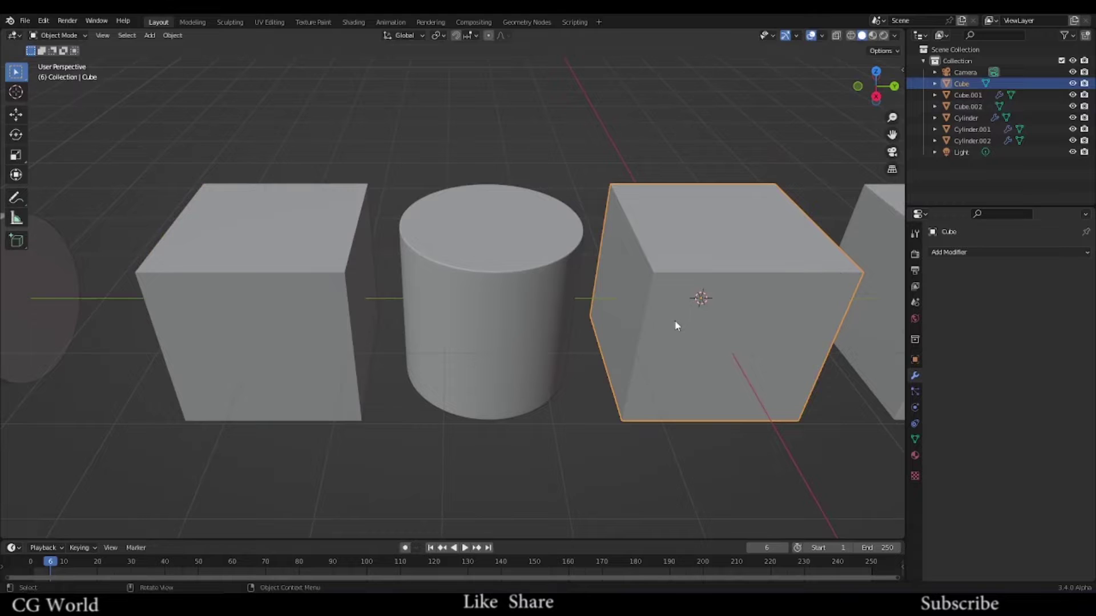
pyautogui.press('Delete')
# Step: Duplicate the new cube along the Y axis to the other side of the upright cylinder, at the world origin
pyautogui.click(338, 290)
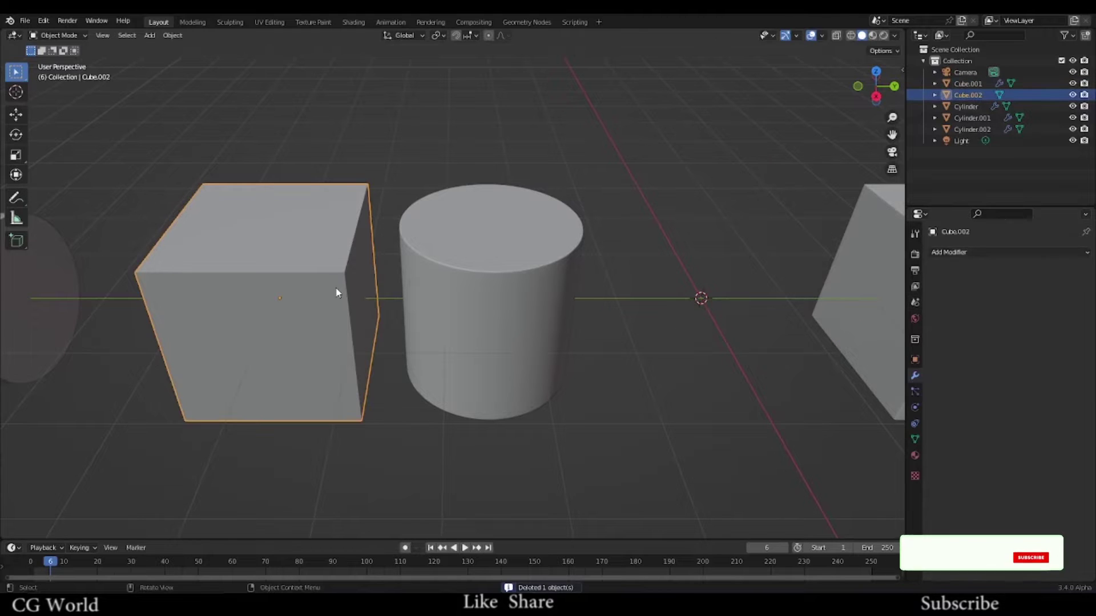
pyautogui.hotkey('shift', 'd')
pyautogui.press('y')
pyautogui.click(764, 356)
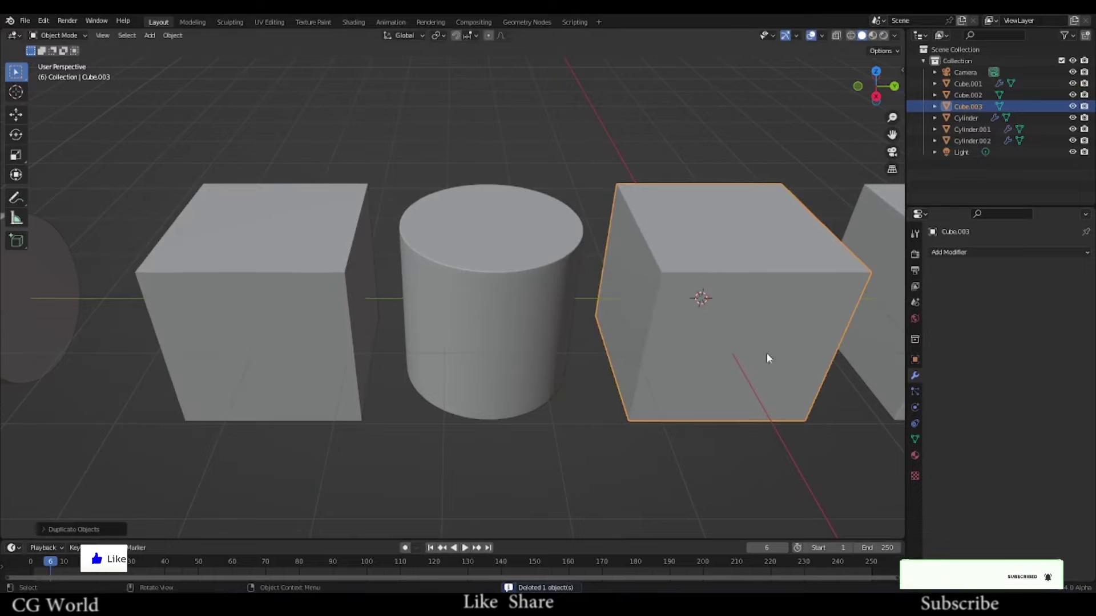
pyautogui.click(618, 443)
pyautogui.moveTo(533, 413); pyautogui.dragTo(528, 399, button='middle')
# Step: Add a Subdivision modifier with viewport level 1 to the cube between the two cylinders
pyautogui.click(340, 340)
pyautogui.moveTo(340, 340); pyautogui.dragTo(403, 295, button='middle')
pyautogui.press('Tab')
pyautogui.press('Tab')
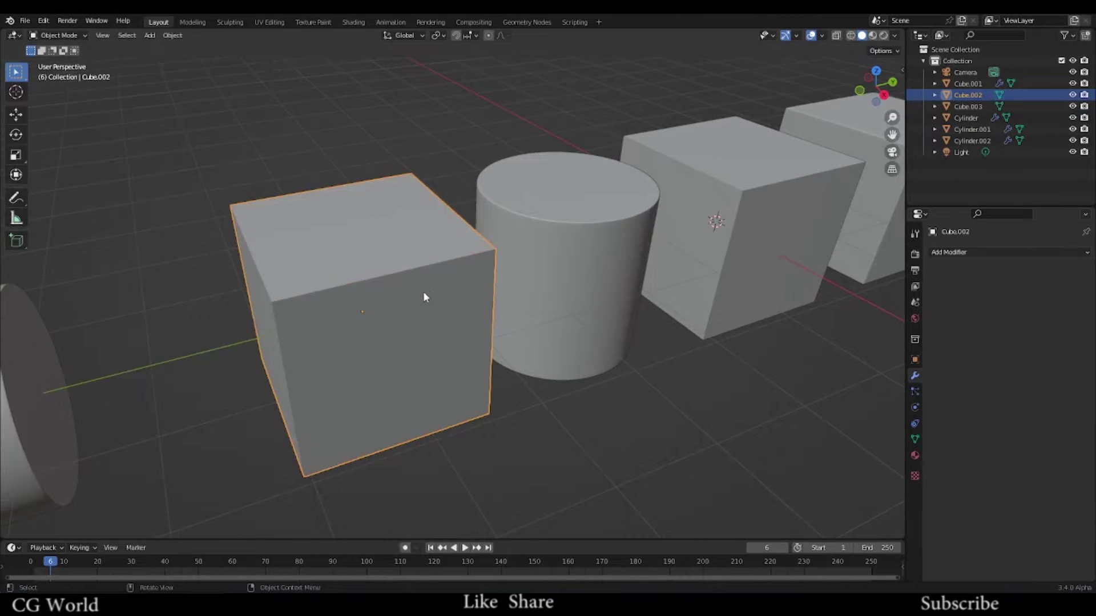
pyautogui.scroll(3, 425, 294)
pyautogui.press('ctrl')
pyautogui.hotkey('ctrl', '1')
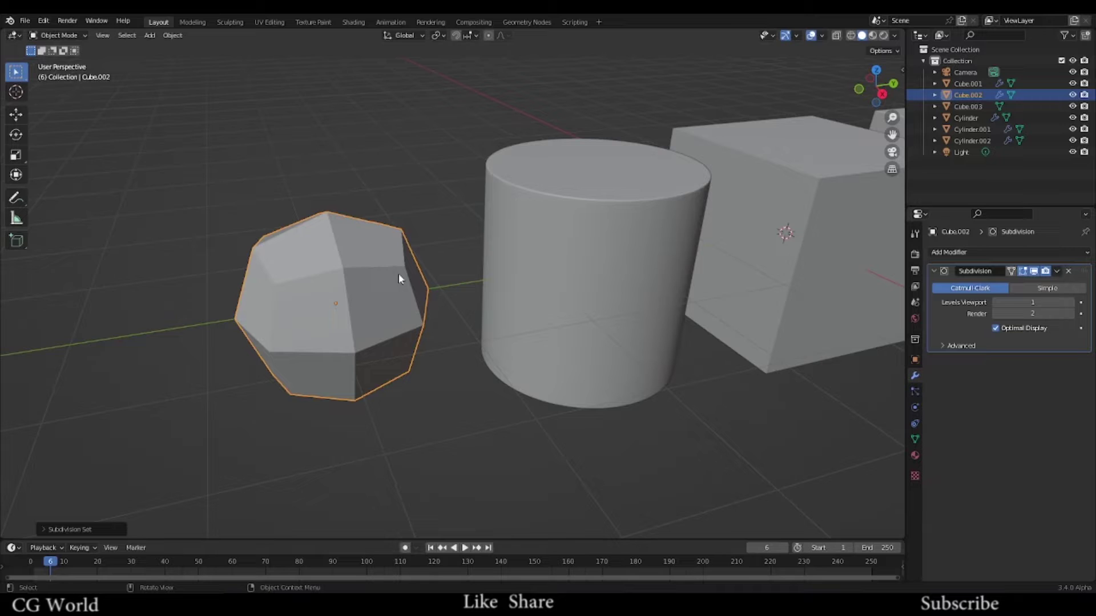
# Step: Examine the subdivided cube's rounded shape and compare it with its original cage in Edit Mode
pyautogui.scroll(1, 334, 262)
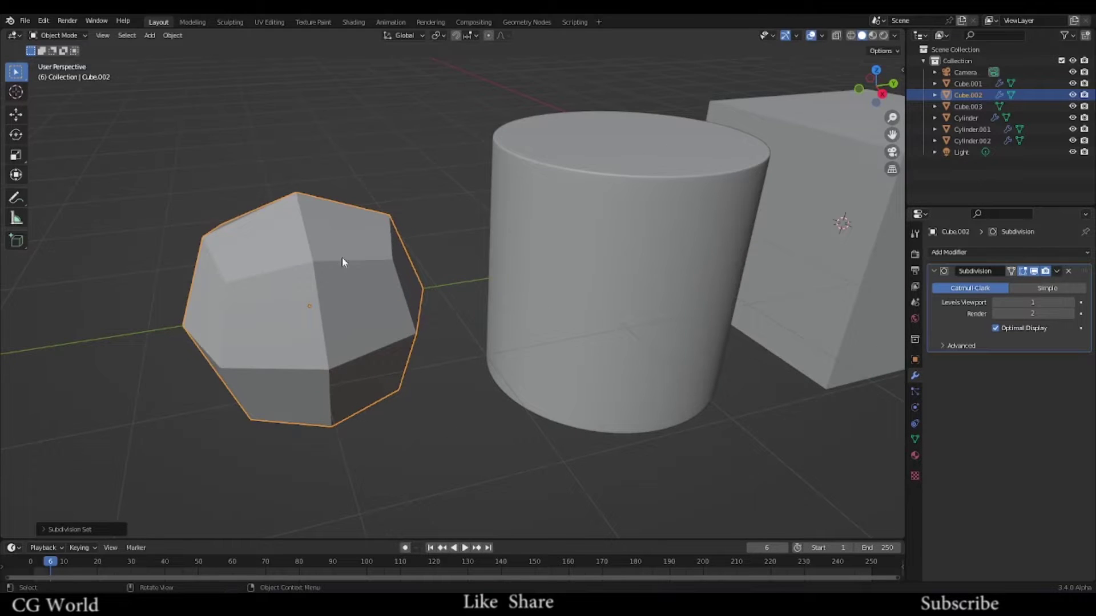
pyautogui.scroll(-1, 342, 266)
pyautogui.moveTo(342, 267)
pyautogui.mouseDown(button='middle')
pyautogui.moveTo(403, 248)
pyautogui.moveTo(358, 264)
pyautogui.mouseUp(button='middle')
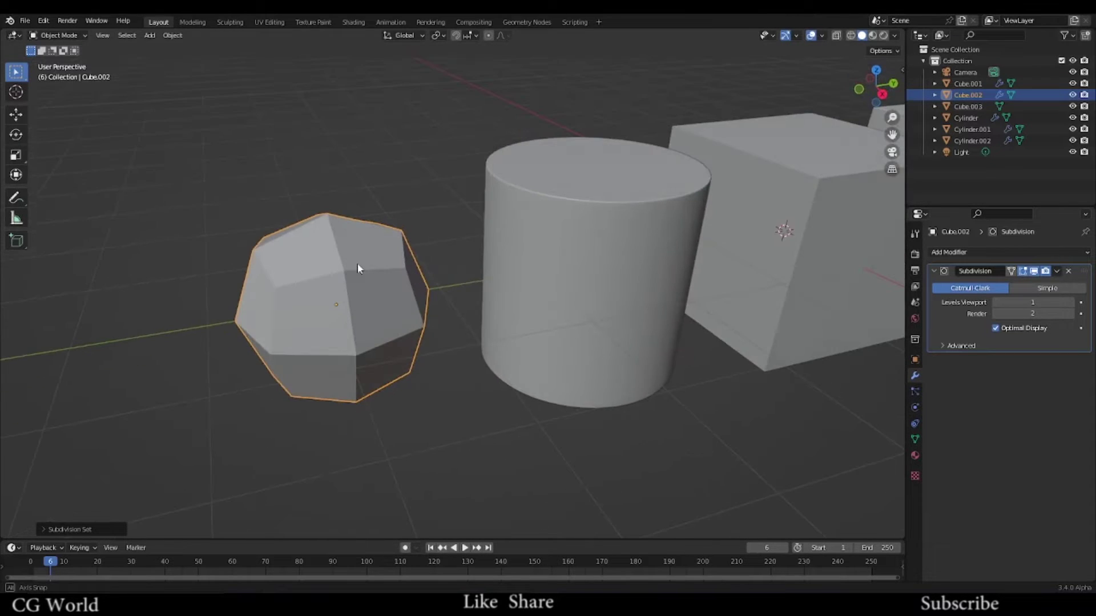
pyautogui.scroll(1, 358, 264)
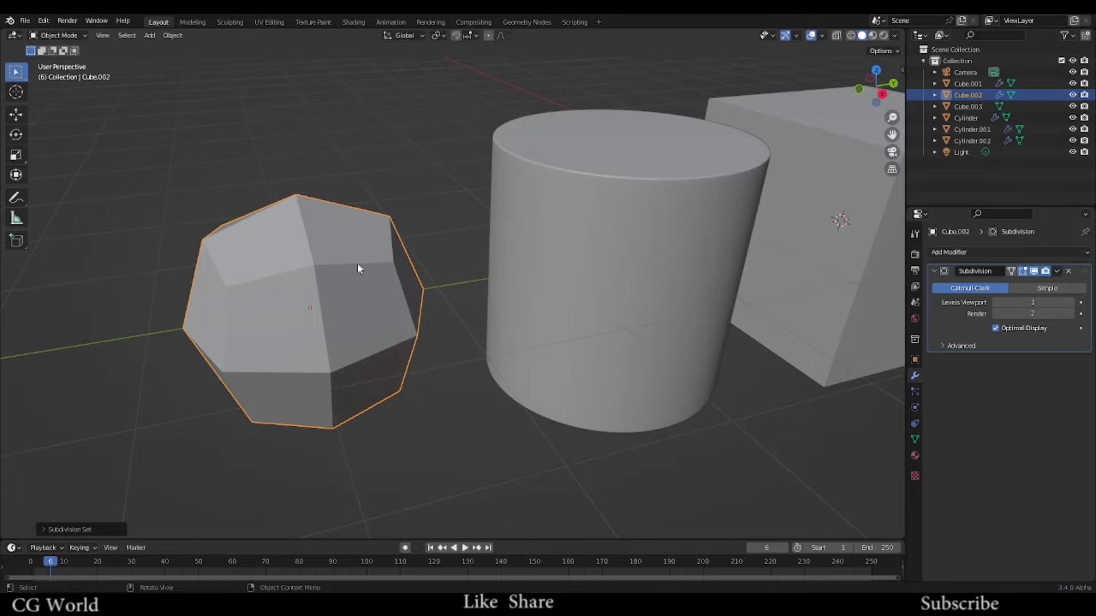
pyautogui.press('Tab')
pyautogui.scroll(-2, 372, 264)
pyautogui.scroll(1, 508, 251)
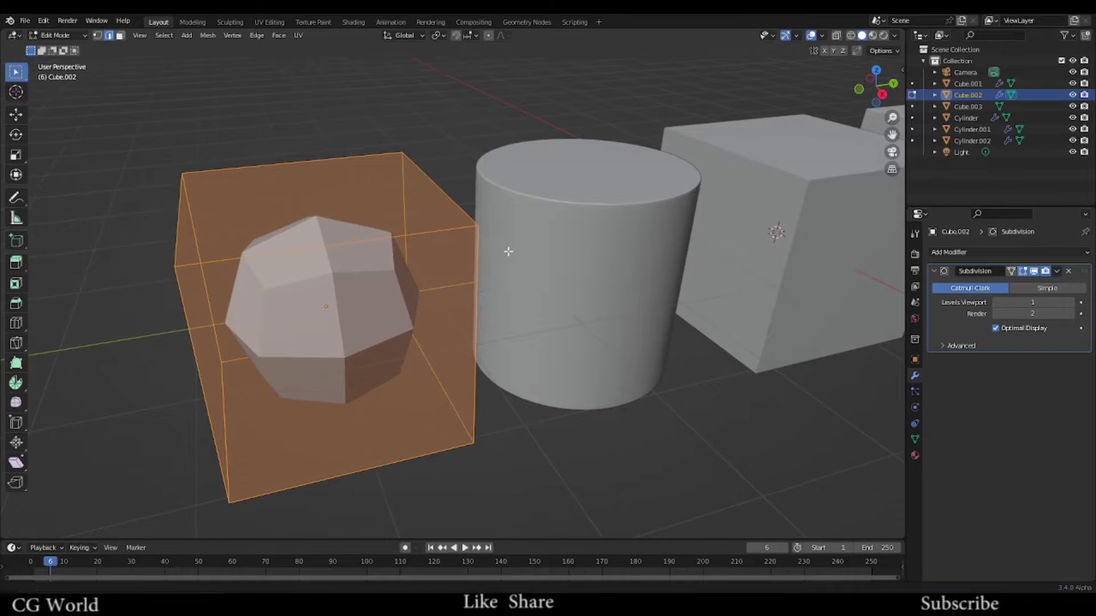
pyautogui.press('Tab')
# Step: Examine the upright cylinder's mesh in Edit Mode, checking the edge loops around its upper and lower rims and the inset caps
pyautogui.keyDown('shift'); pyautogui.moveTo(521, 255); pyautogui.dragTo(420, 263, button='middle'); pyautogui.keyUp('shift')
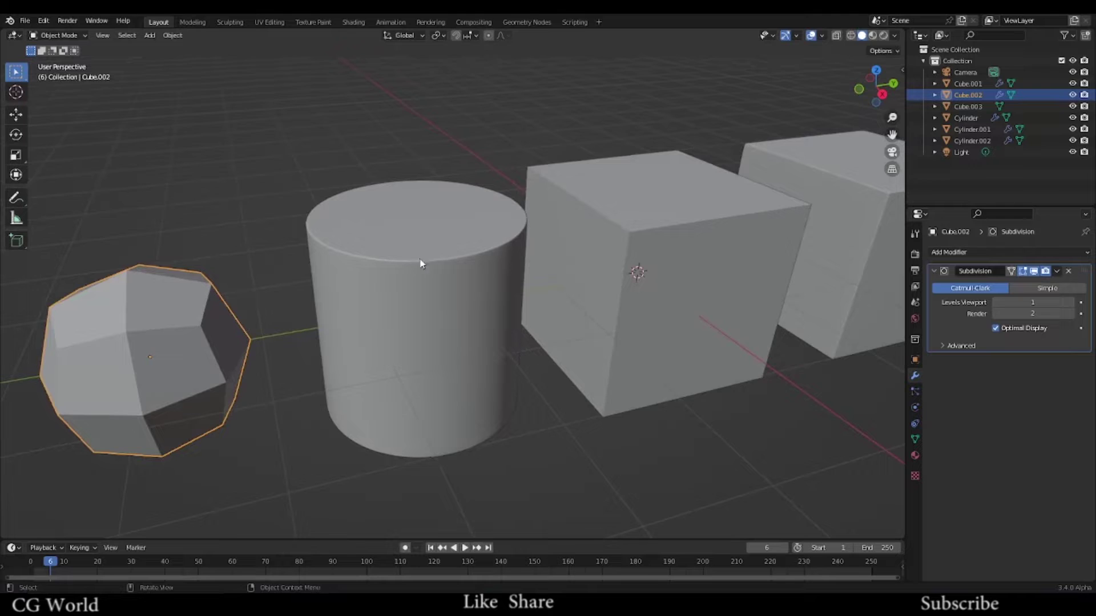
pyautogui.scroll(2, 443, 257)
pyautogui.click(513, 258)
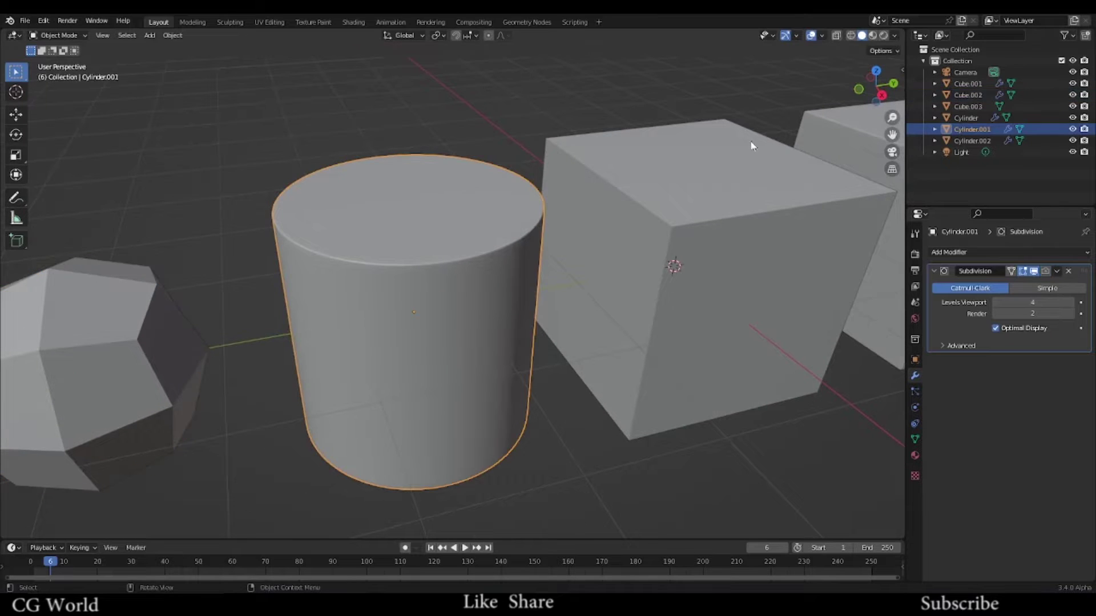
pyautogui.press('Tab')
pyautogui.moveTo(427, 255); pyautogui.dragTo(587, 300, button='middle')
pyautogui.scroll(2, 438, 278)
pyautogui.scroll(1, 469, 288)
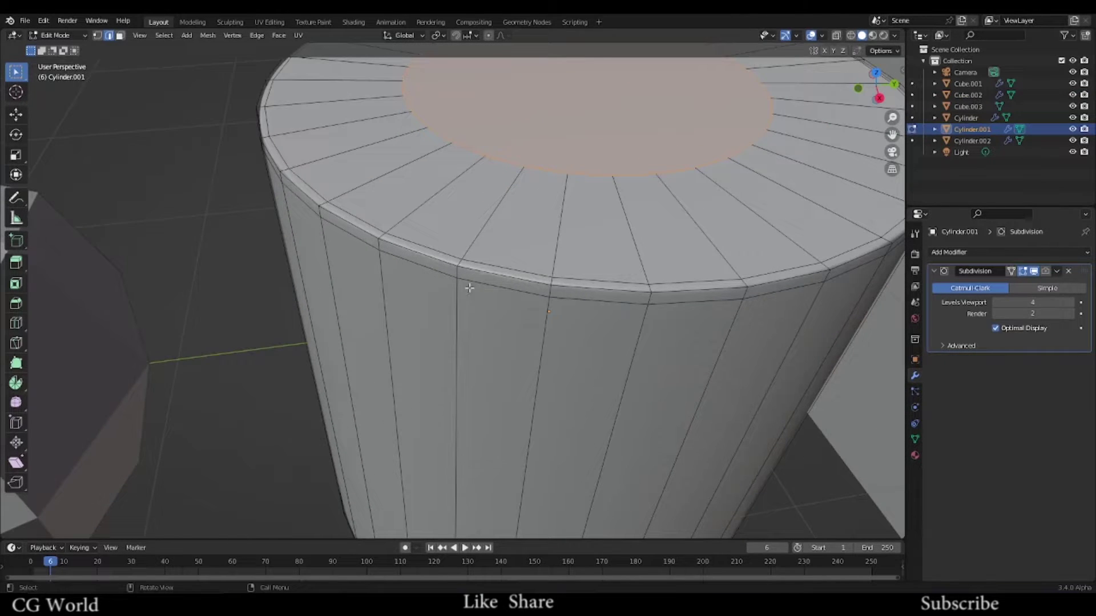
pyautogui.scroll(3, 576, 284)
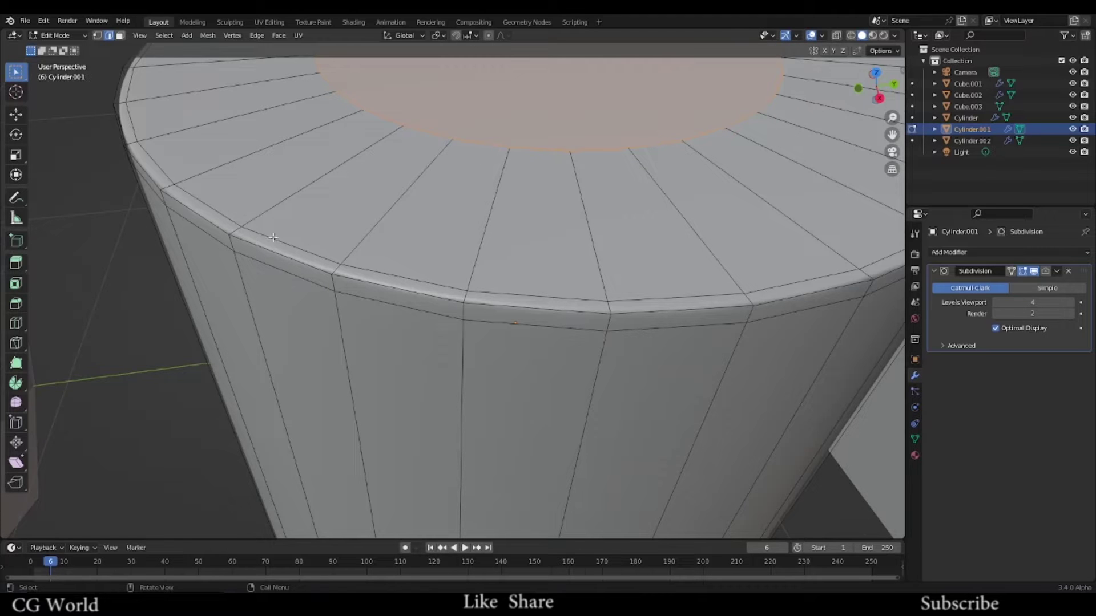
pyautogui.scroll(-5, 417, 283)
pyautogui.moveTo(416, 274); pyautogui.dragTo(453, 363, button='middle')
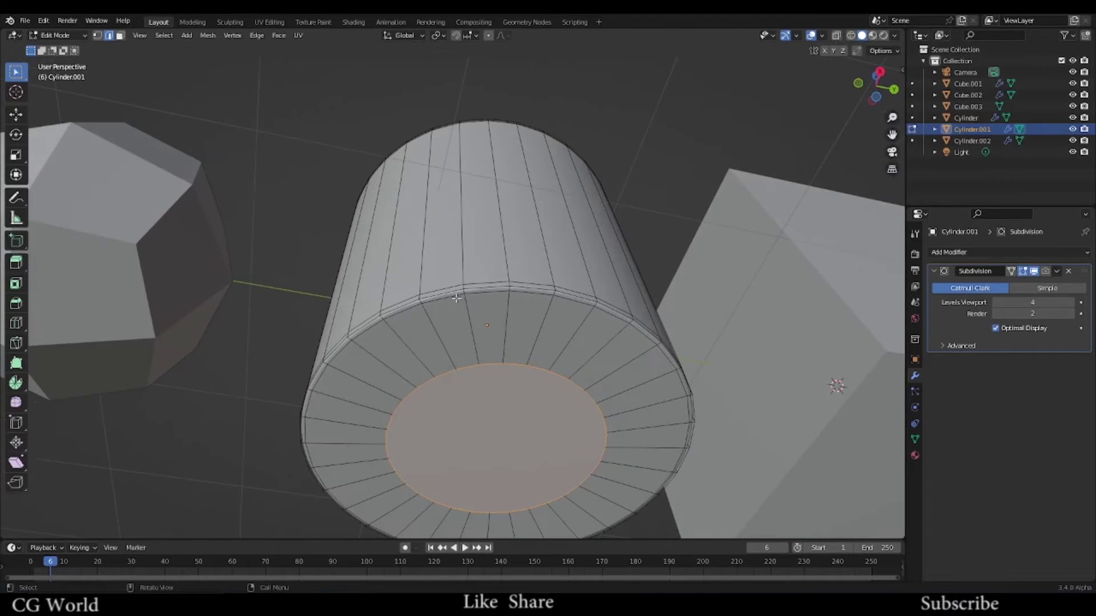
pyautogui.scroll(-4, 434, 326)
pyautogui.moveTo(482, 261); pyautogui.dragTo(597, 242, button='middle')
pyautogui.scroll(4, 465, 275)
pyautogui.scroll(-2, 490, 272)
pyautogui.press('Tab')
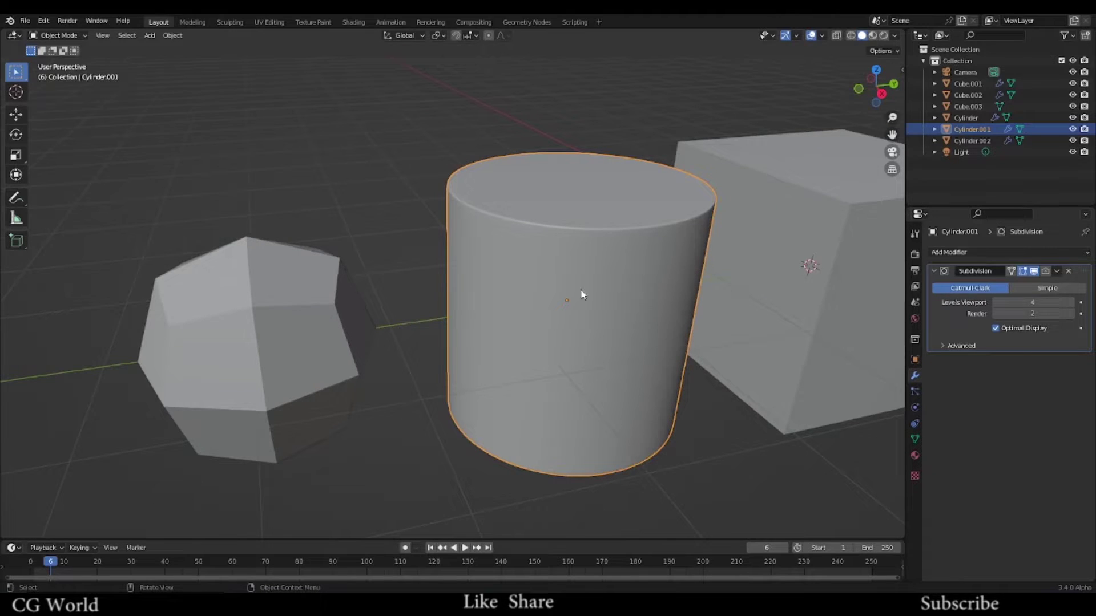
# Step: Open the subdivided cube between the cylinders in Edit Mode and view its cage next to the upright cylinder
pyautogui.moveTo(464, 330); pyautogui.dragTo(543, 306, button='middle')
pyautogui.click(379, 293)
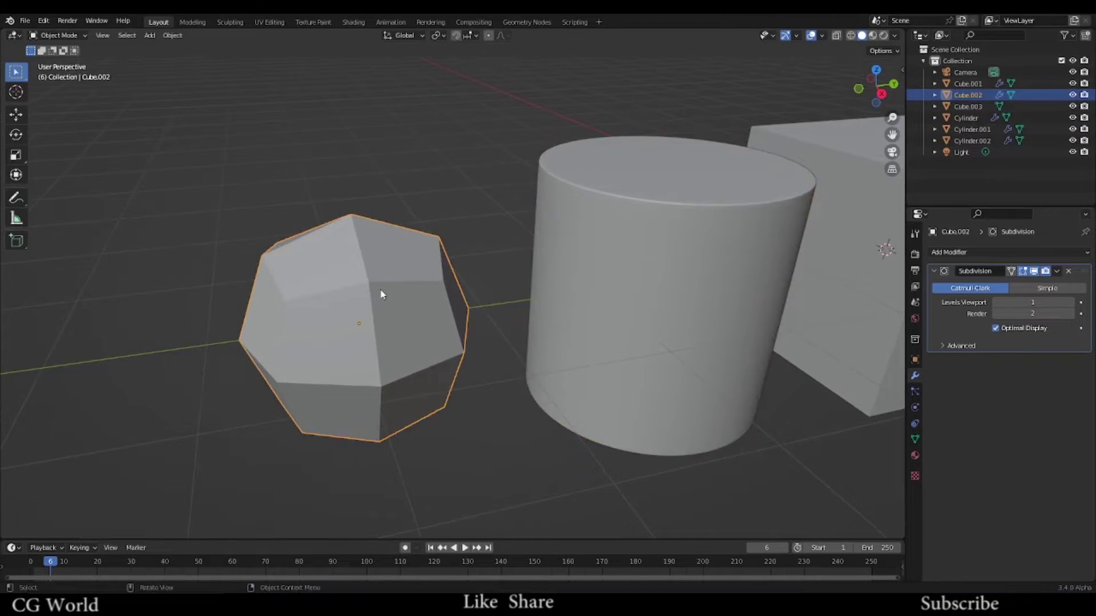
pyautogui.scroll(2, 390, 287)
pyautogui.press('Tab')
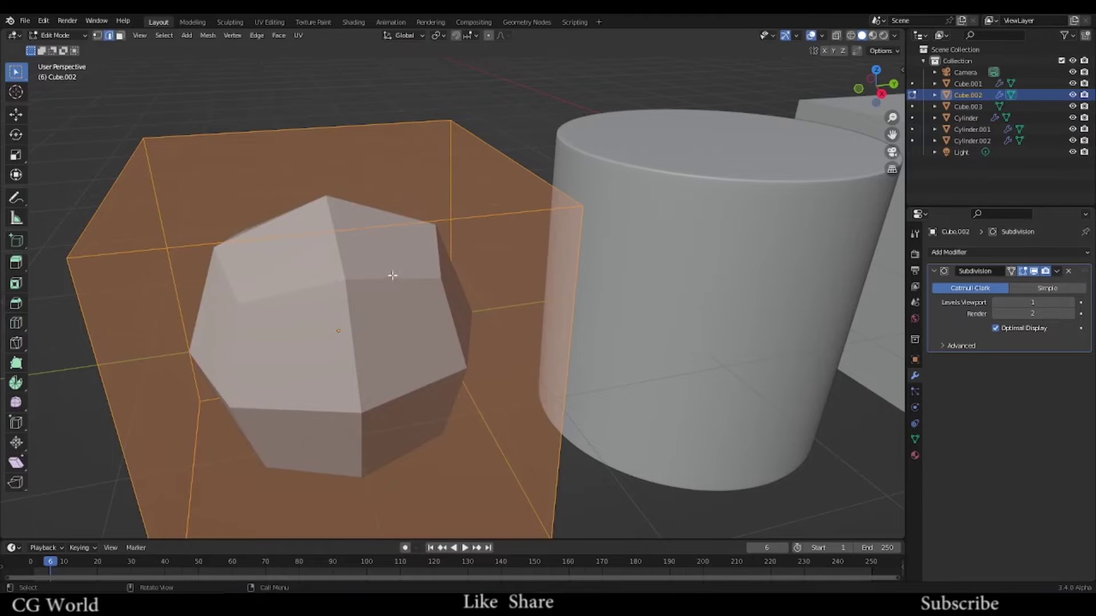
pyautogui.scroll(-2, 420, 252)
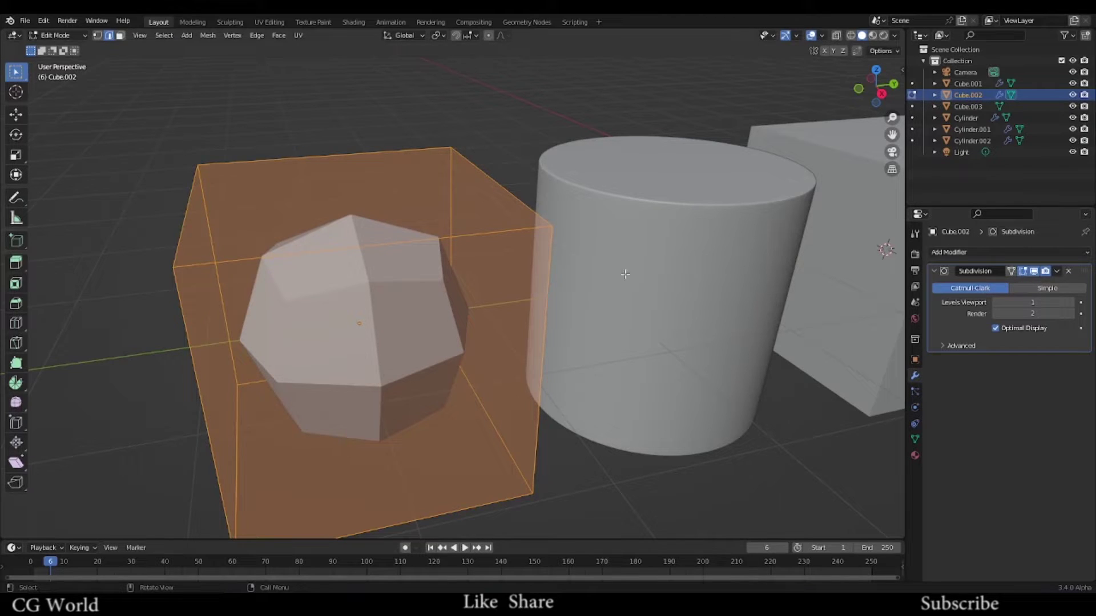
pyautogui.scroll(-1, 394, 233)
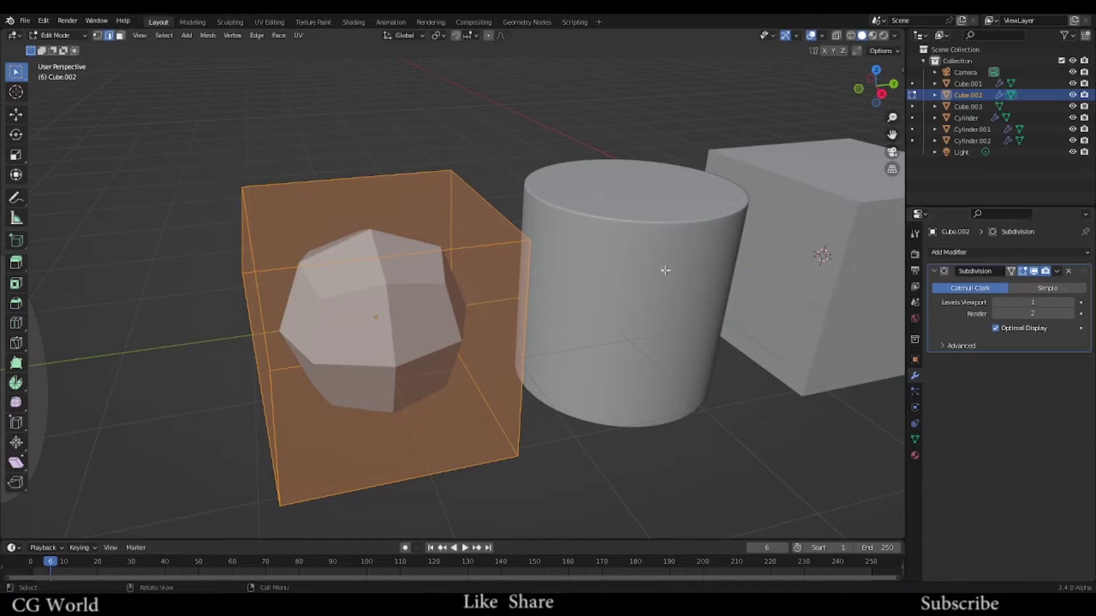
pyautogui.moveTo(608, 240); pyautogui.dragTo(365, 248, button='middle')
pyautogui.moveTo(414, 344); pyautogui.dragTo(230, 308, button='middle')
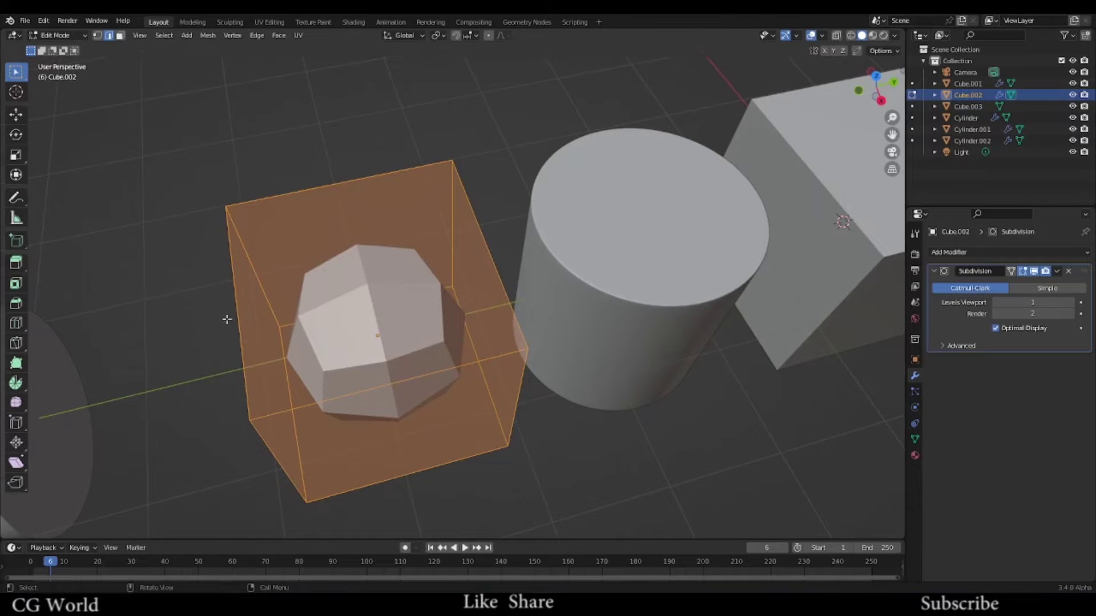
# Step: Try Simple subdivision on the rounded cube beside the upright cylinder, comparing its shape with Catmull-Clark before restoring Catmull-Clark
pyautogui.moveTo(434, 286); pyautogui.dragTo(409, 226, button='middle')
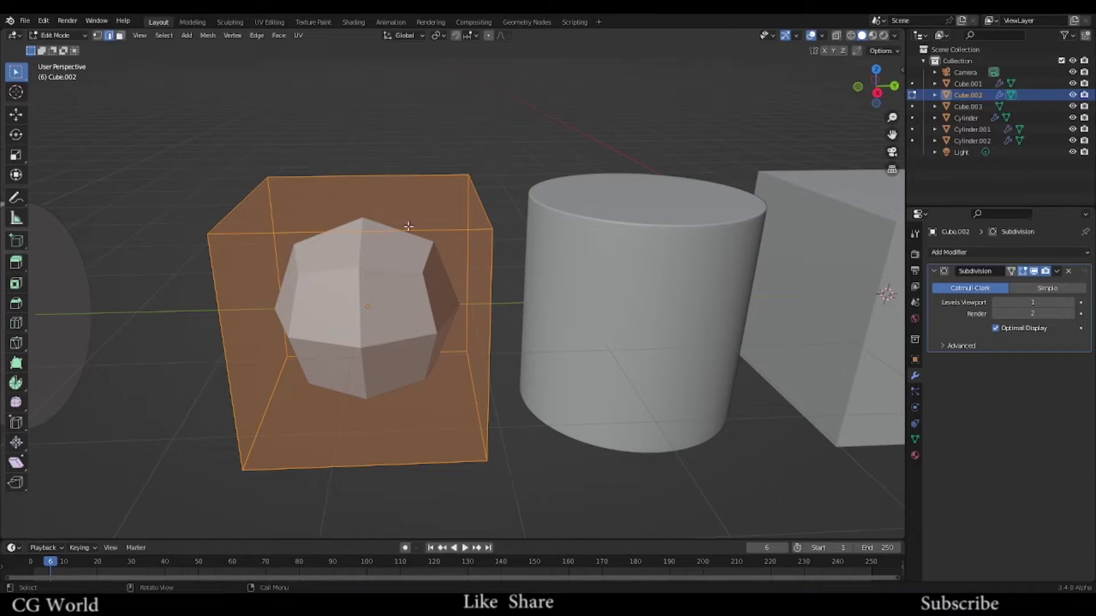
pyautogui.click(1047, 288)
pyautogui.moveTo(827, 149); pyautogui.dragTo(802, 84, button='middle')
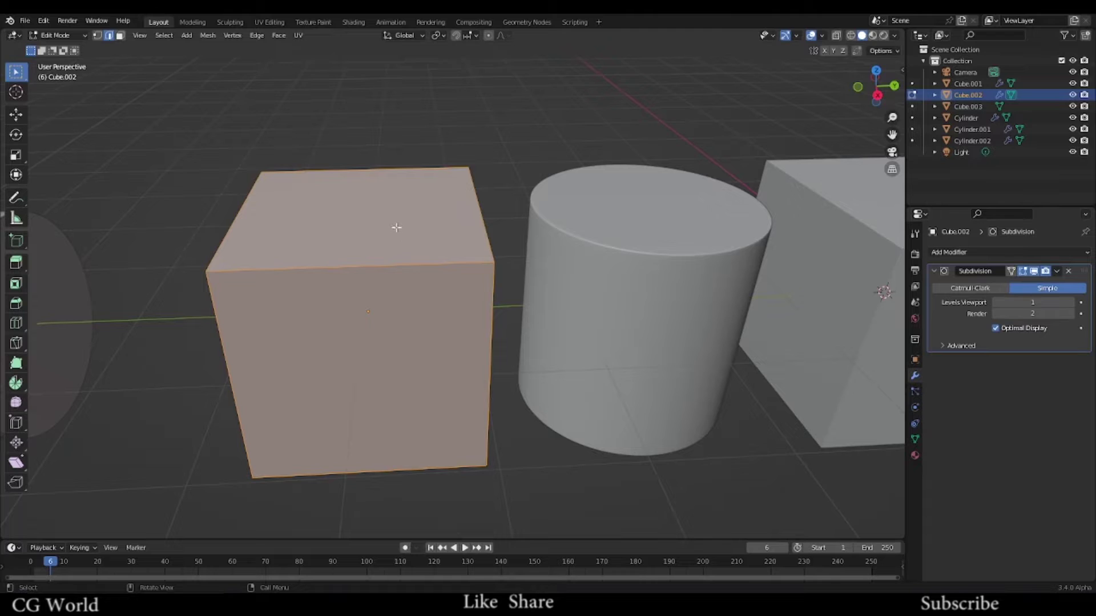
pyautogui.click(970, 287)
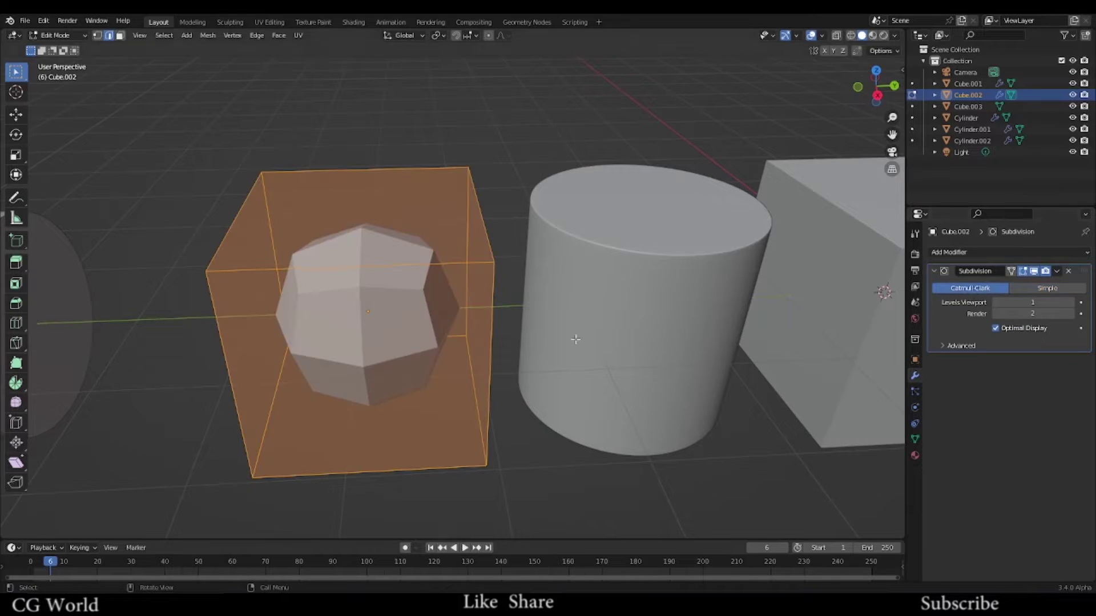
# Step: Return to Object Mode and apply the Catmull-Clark Subdivision modifier to the rounded cube
pyautogui.click(1056, 273)
pyautogui.press('Tab')
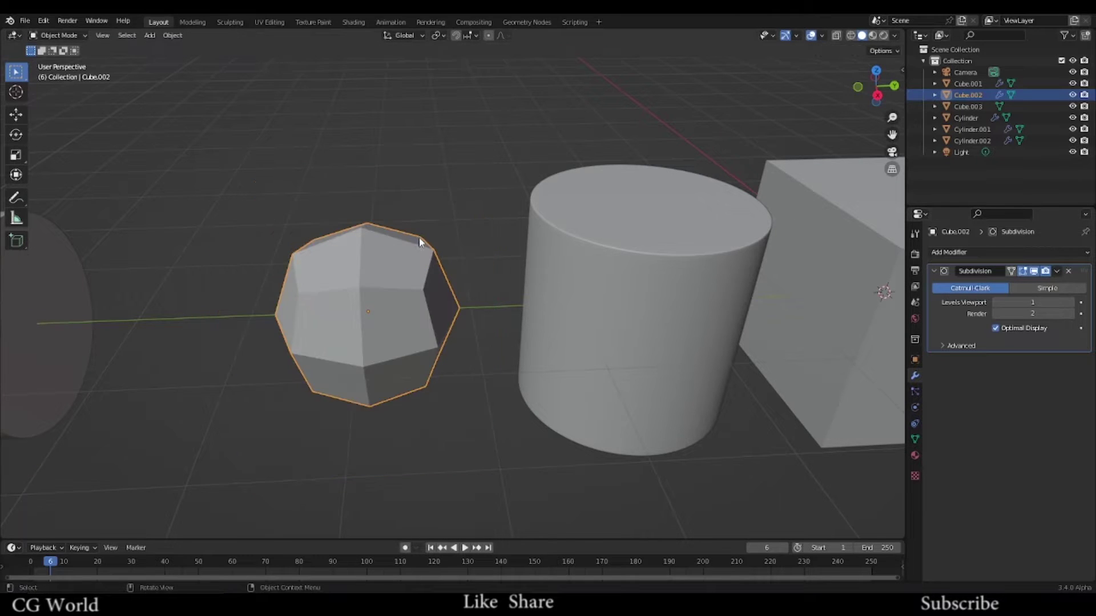
pyautogui.click(1055, 273)
pyautogui.click(1034, 280)
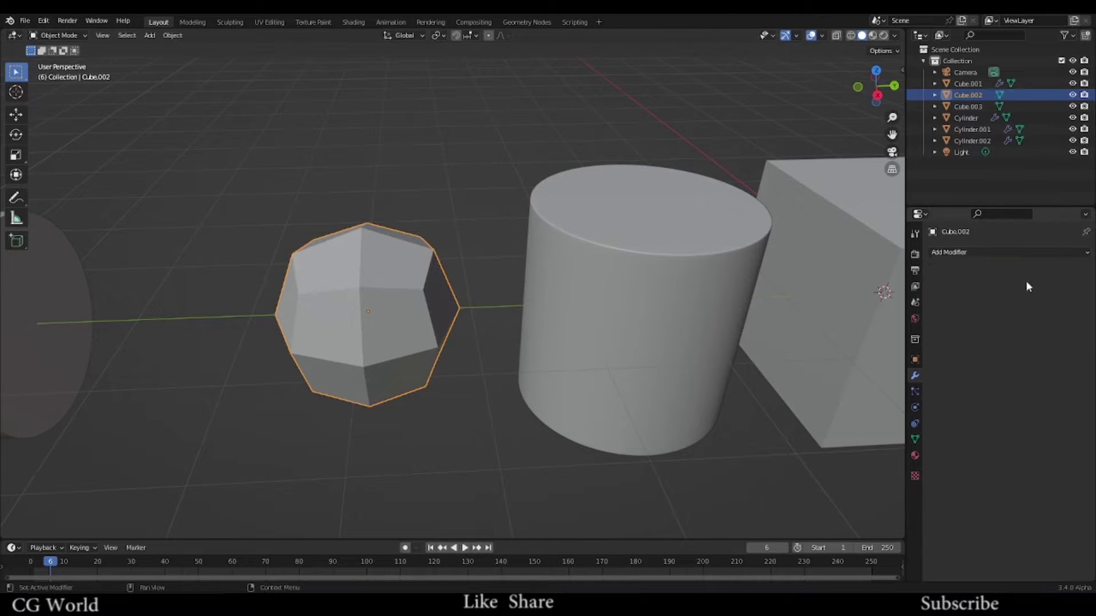
# Step: Enable the wireframe overlay for all objects and look over the applied cube's faces
pyautogui.click(821, 35)
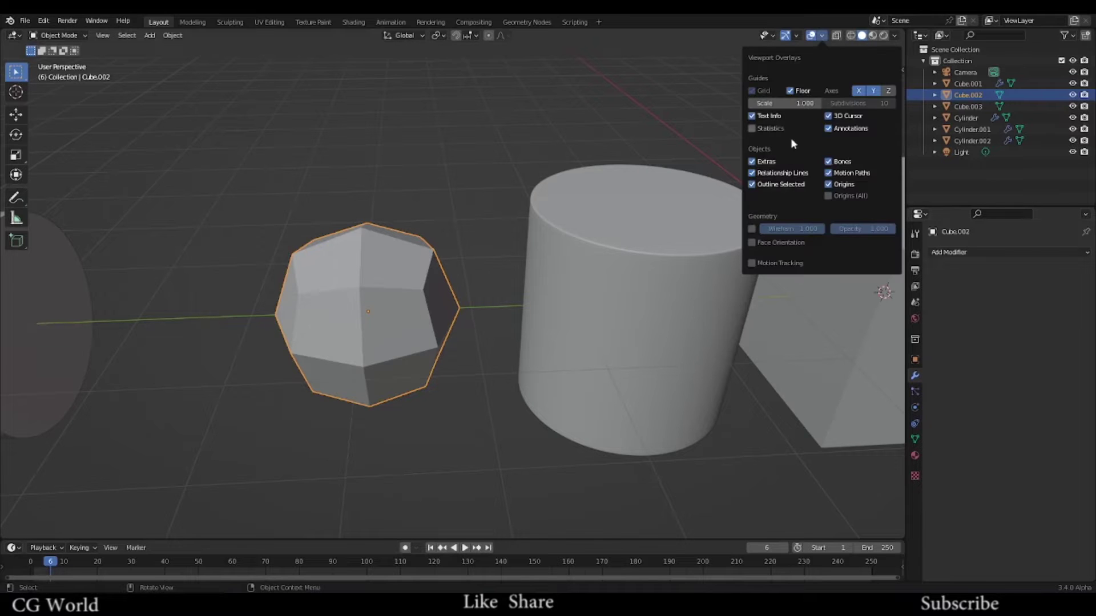
pyautogui.click(751, 229)
pyautogui.click(435, 146)
pyautogui.moveTo(474, 247); pyautogui.dragTo(399, 196, button='middle')
pyautogui.scroll(2, 398, 196)
pyautogui.scroll(-2, 714, 204)
# Step: Add a Subdivision modifier with viewport level 1 to the plain cube between the upright cylinder and the edge-looped cube
pyautogui.keyDown('shift'); pyautogui.moveTo(717, 208); pyautogui.dragTo(611, 205, button='middle'); pyautogui.keyUp('shift')
pyautogui.click(648, 197)
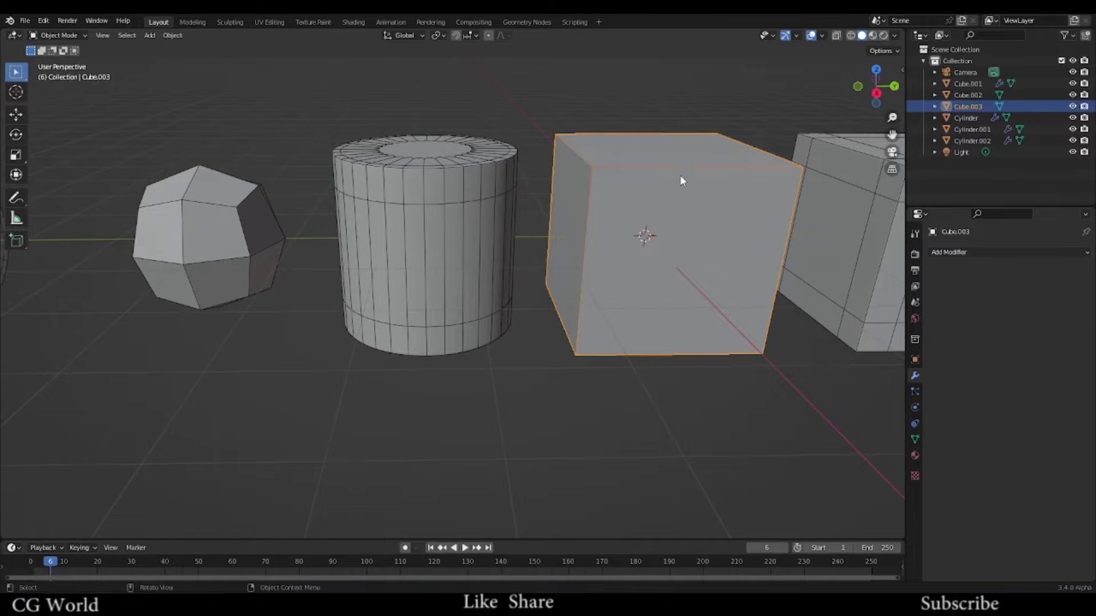
pyautogui.press('Tab')
pyautogui.press('Tab')
pyautogui.hotkey('ctrl', '1')
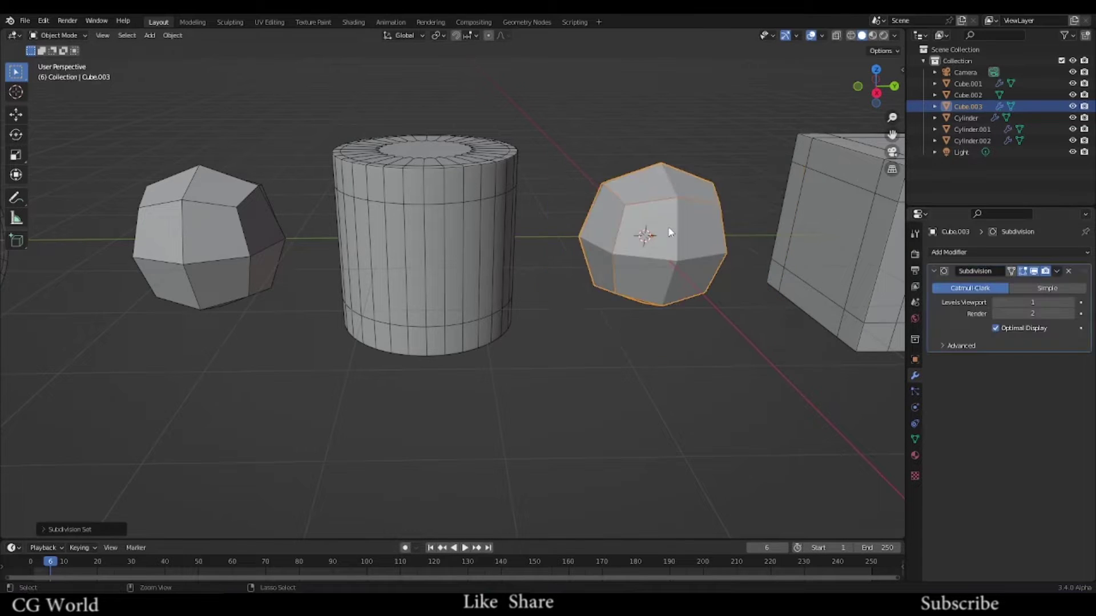
# Step: Set the middle cube's Subdivision modifier to Simple, apply it, and clear the selection
pyautogui.moveTo(714, 242); pyautogui.dragTo(685, 189, button='middle')
pyautogui.click(1065, 290)
pyautogui.click(1057, 271)
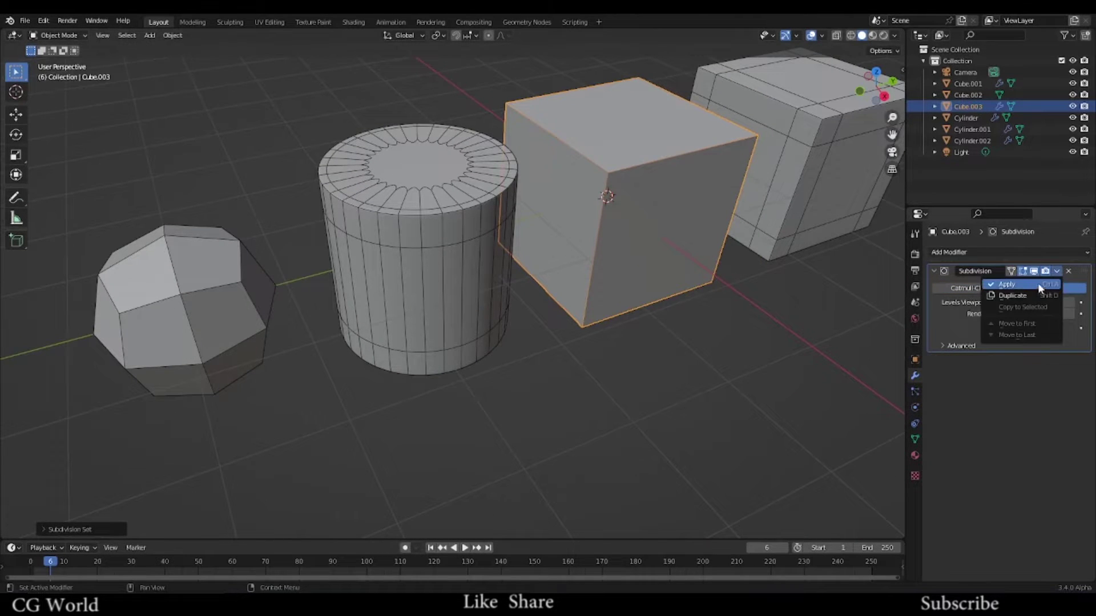
pyautogui.click(1037, 282)
pyautogui.moveTo(674, 240); pyautogui.dragTo(728, 204, button='middle')
pyautogui.hotkey('alt', 'a')
# Step: Examine the simply subdivided cube up close, checking how its faces are divided and whether its corners and edges stay sharp
pyautogui.moveTo(648, 213); pyautogui.dragTo(594, 254, button='middle')
pyautogui.scroll(1, 611, 183)
pyautogui.scroll(-1, 611, 183)
pyautogui.scroll(2, 634, 207)
pyautogui.scroll(-2, 633, 206)
pyautogui.scroll(2, 685, 199)
pyautogui.keyDown('shift'); pyautogui.moveTo(704, 182); pyautogui.dragTo(528, 250, button='middle'); pyautogui.keyUp('shift')
pyautogui.scroll(2, 502, 269)
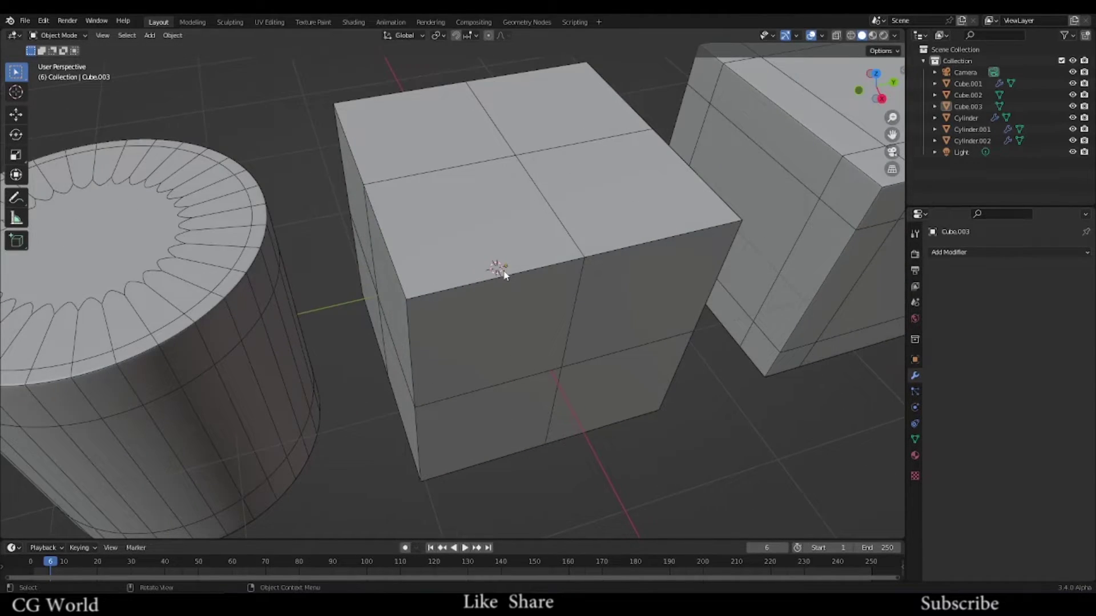
pyautogui.scroll(1, 497, 275)
pyautogui.scroll(1, 495, 277)
pyautogui.moveTo(496, 277); pyautogui.dragTo(469, 261, button='middle')
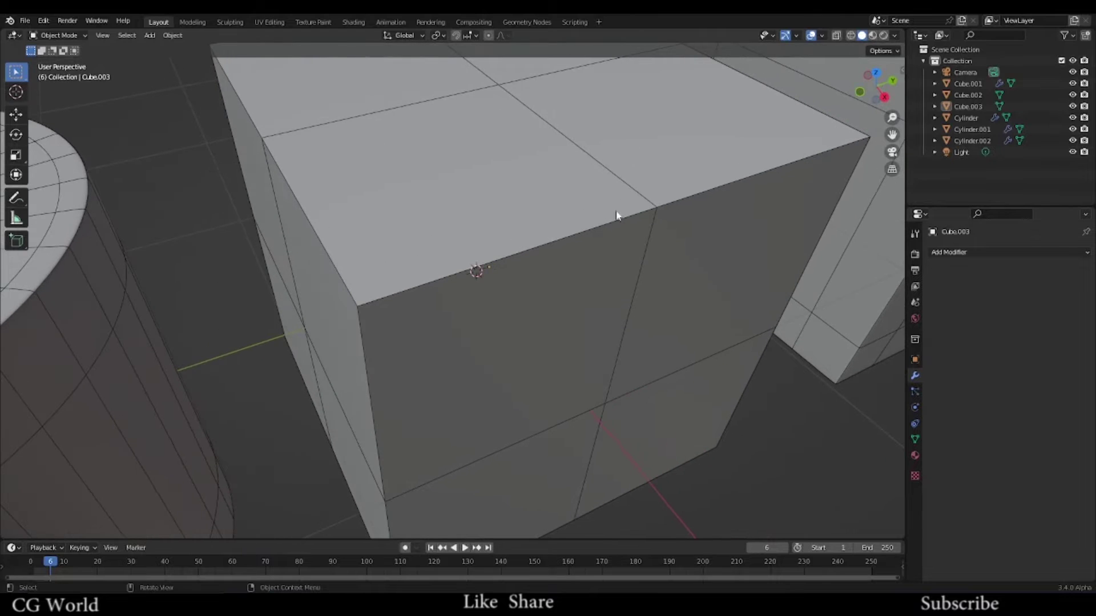
pyautogui.moveTo(654, 216); pyautogui.dragTo(469, 266, button='middle')
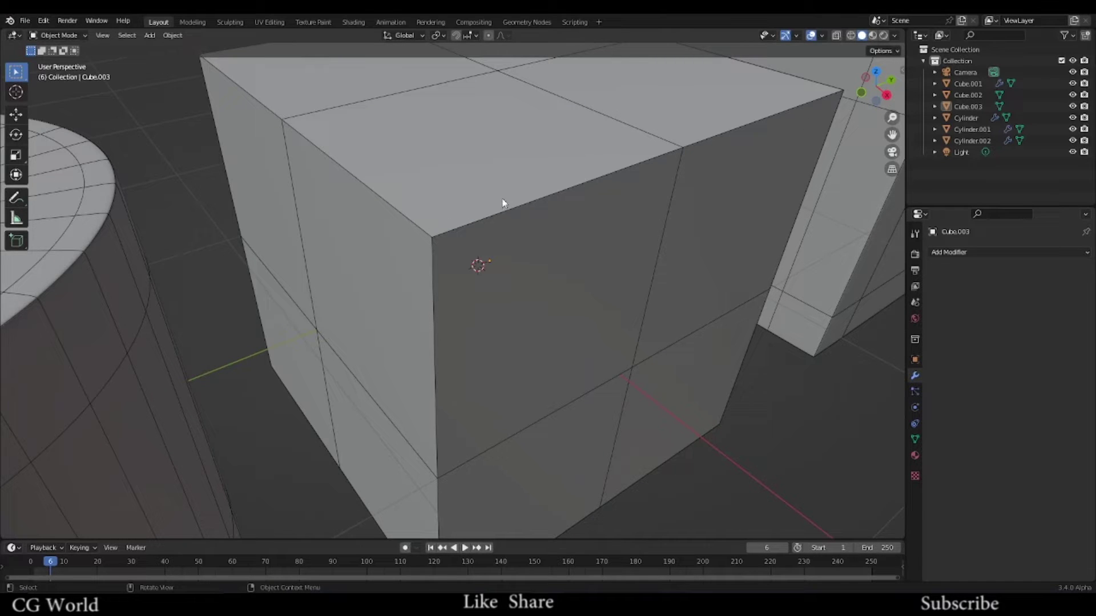
# Step: Compare the simply subdivided cube's wireframe with the neighbouring upright cylinder, the edge-looped cube and the rounded Catmull-Clark cube
pyautogui.scroll(-8, 503, 203)
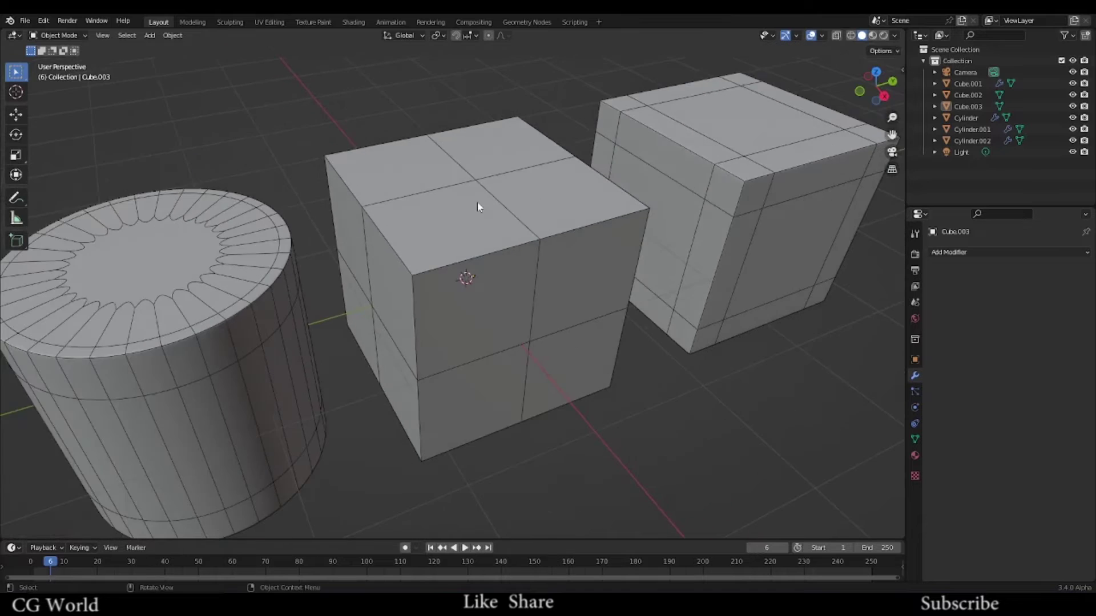
pyautogui.scroll(-3, 477, 203)
pyautogui.moveTo(499, 232); pyautogui.dragTo(471, 235, button='middle')
pyautogui.scroll(3, 461, 212)
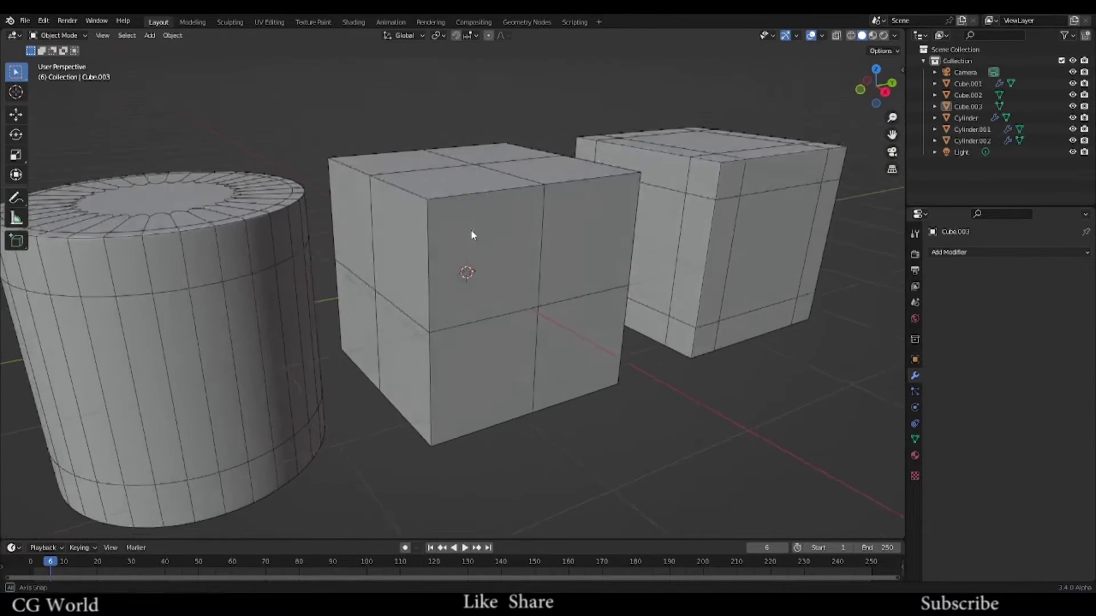
pyautogui.scroll(-2, 480, 230)
pyautogui.scroll(-2, 377, 239)
pyautogui.moveTo(356, 247); pyautogui.dragTo(496, 235, button='middle')
pyautogui.scroll(1, 367, 255)
pyautogui.scroll(-1, 205, 283)
pyautogui.scroll(-2, 416, 245)
pyautogui.scroll(6, 416, 245)
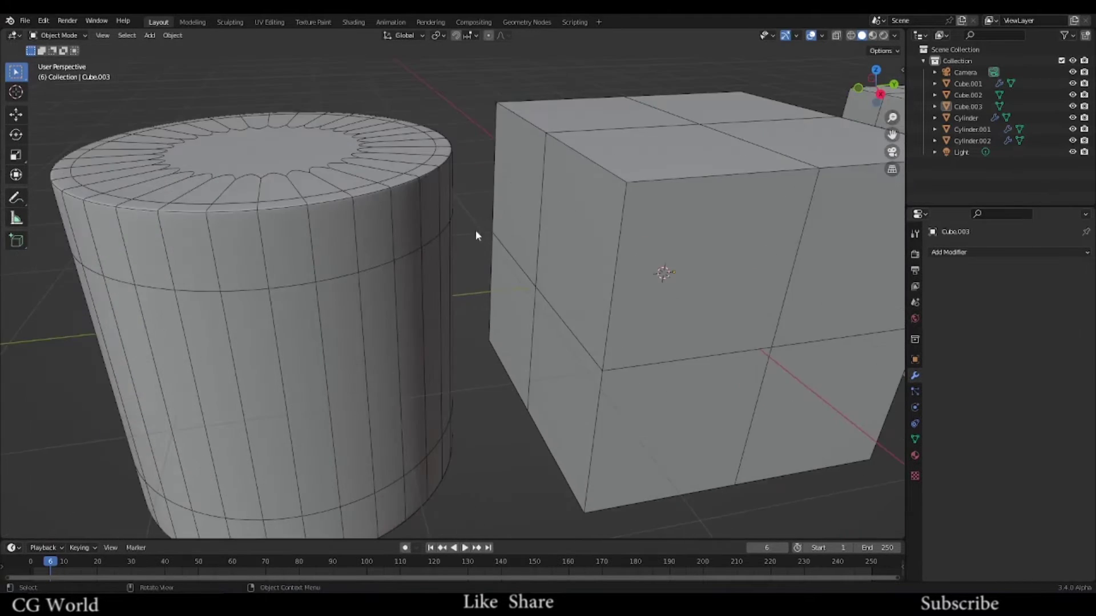
pyautogui.keyDown('shift'); pyautogui.moveTo(603, 199); pyautogui.dragTo(465, 236, button='middle'); pyautogui.keyUp('shift')
pyautogui.scroll(1, 466, 235)
pyautogui.scroll(-1, 466, 235)
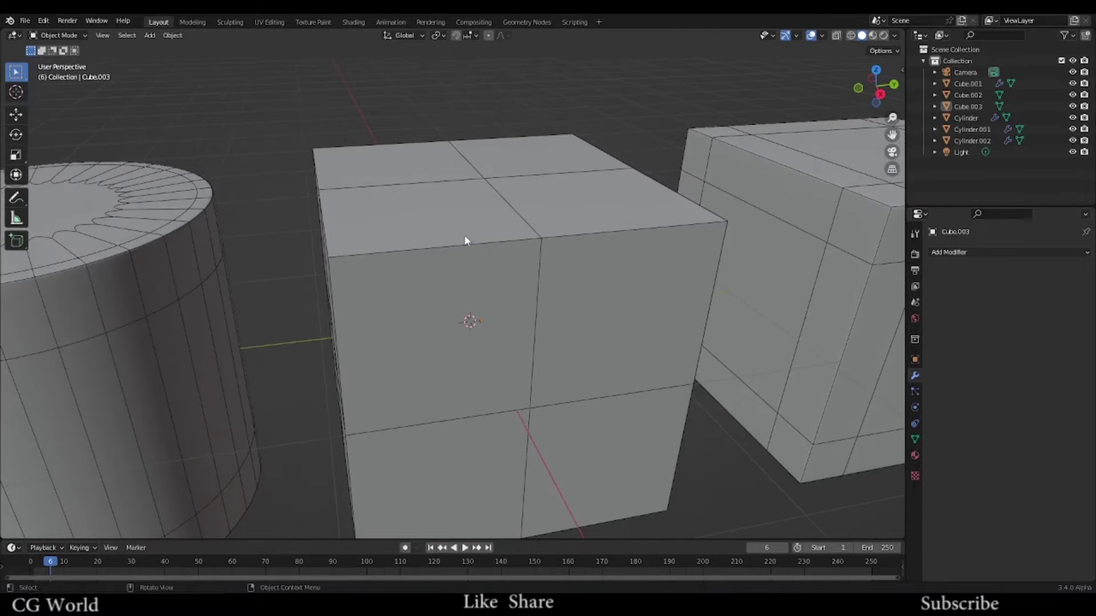
pyautogui.scroll(-1, 466, 240)
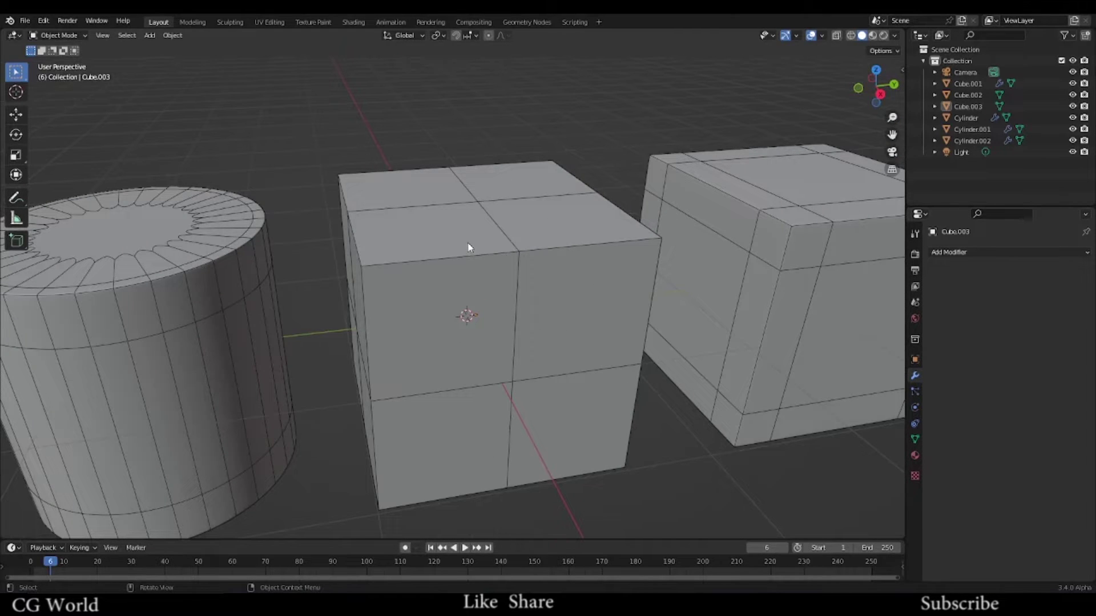
pyautogui.scroll(-1, 467, 242)
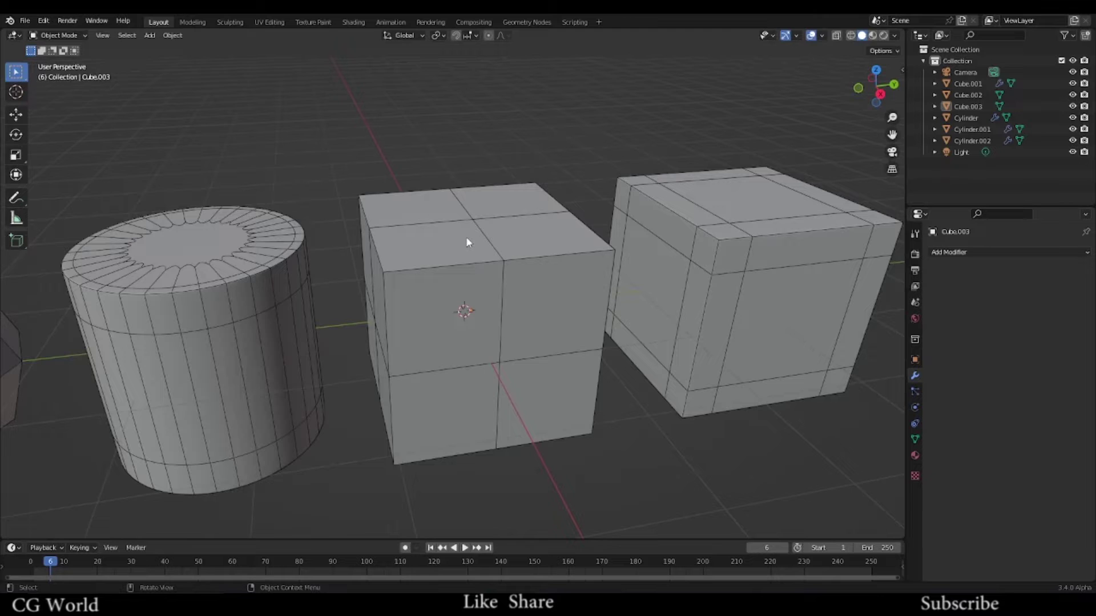
pyautogui.scroll(1, 466, 242)
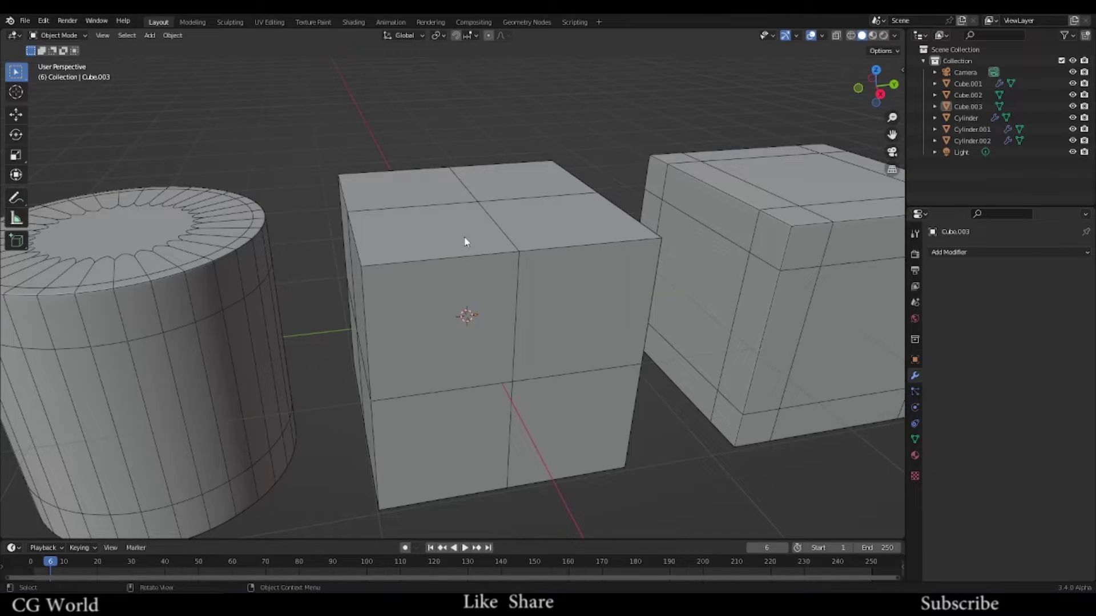
pyautogui.scroll(-2, 465, 241)
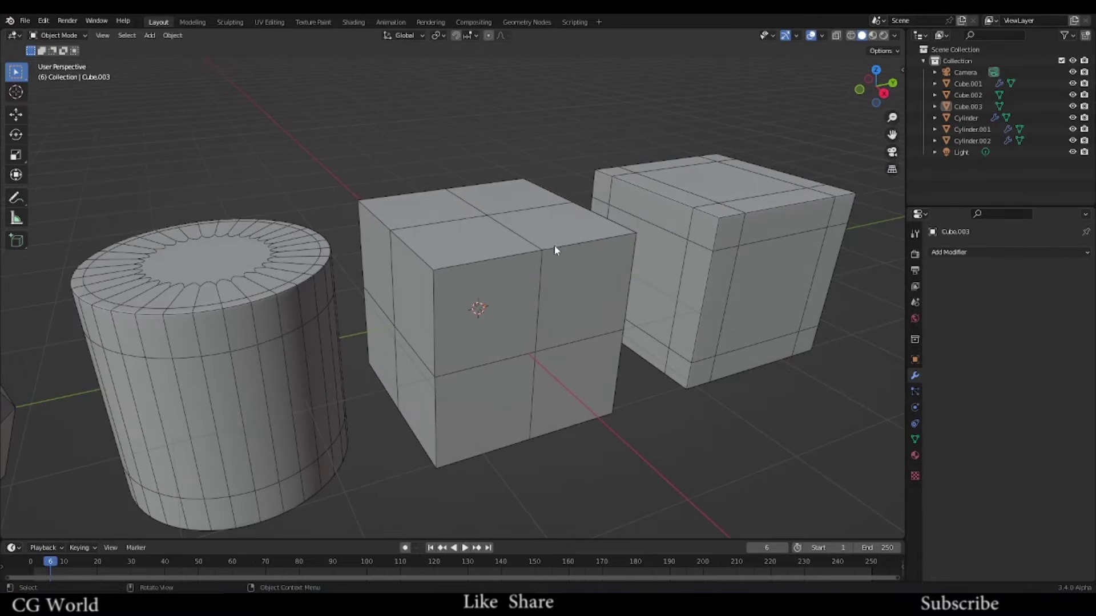
pyautogui.scroll(1, 499, 284)
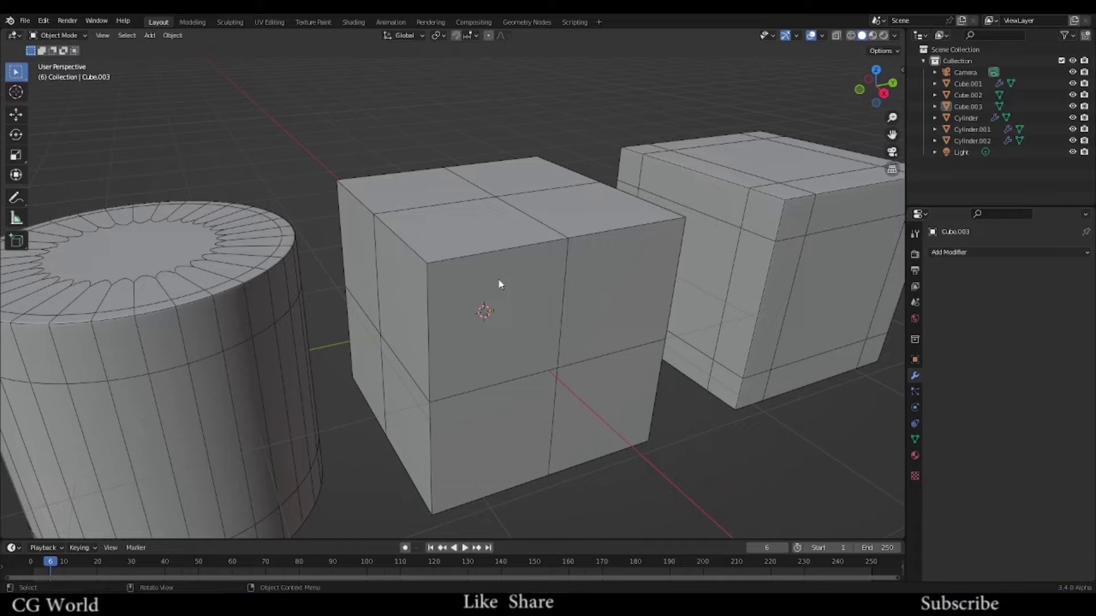
pyautogui.scroll(-4, 494, 286)
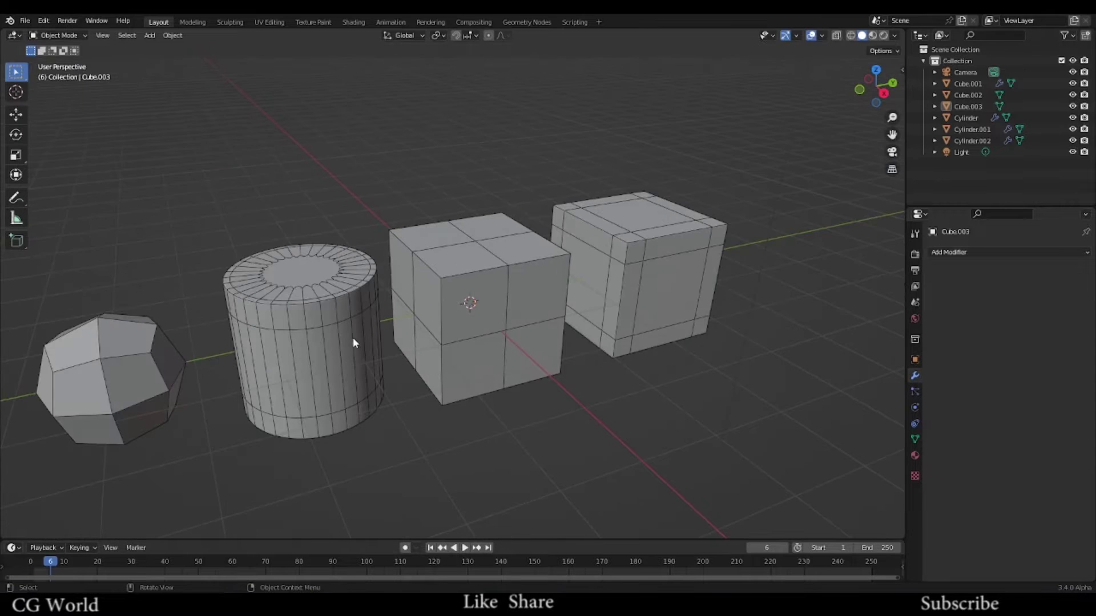
pyautogui.scroll(2, 537, 280)
pyautogui.keyDown('shift'); pyautogui.moveTo(543, 272); pyautogui.dragTo(509, 285, button='middle'); pyautogui.keyUp('shift')
pyautogui.scroll(-3, 475, 272)
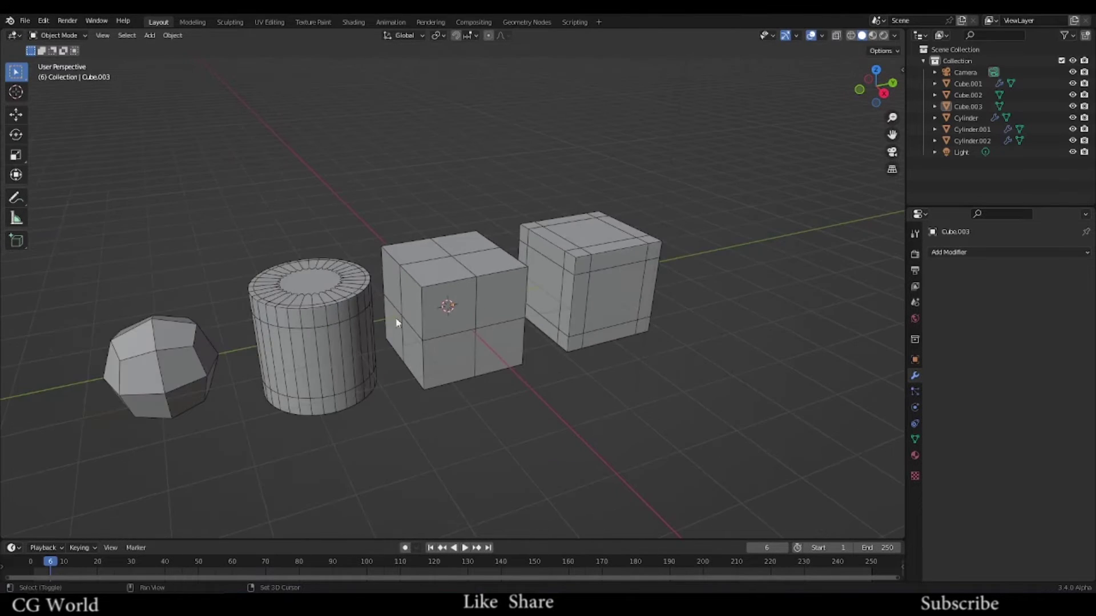
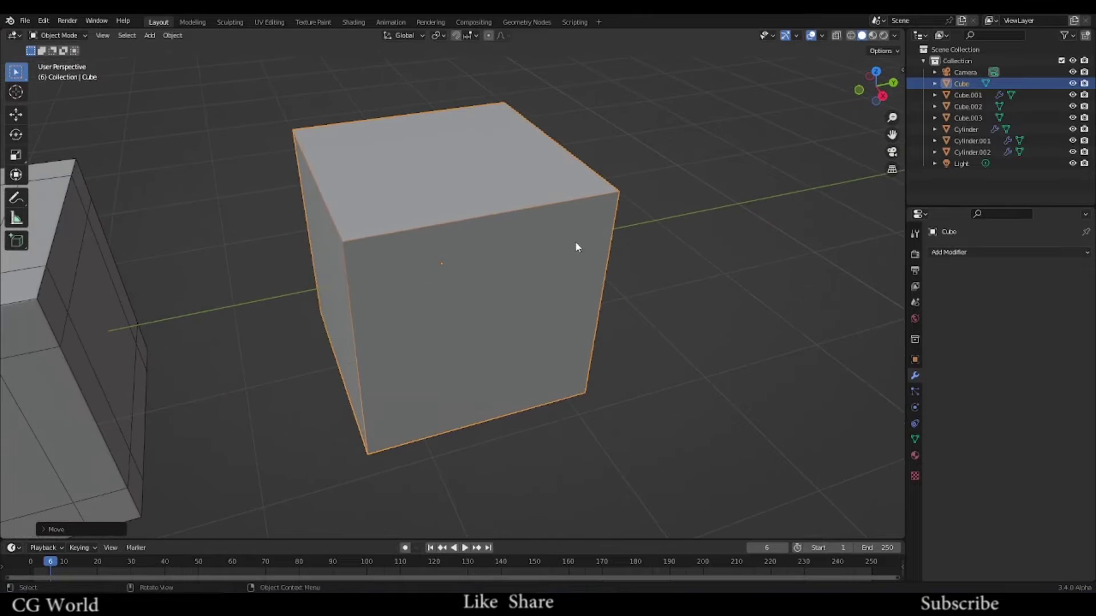
# Step: Add a vertical edge loop to the plain cube at the end of the row, close to its near vertical edge
pyautogui.moveTo(453, 233); pyautogui.dragTo(321, 175, button='middle')
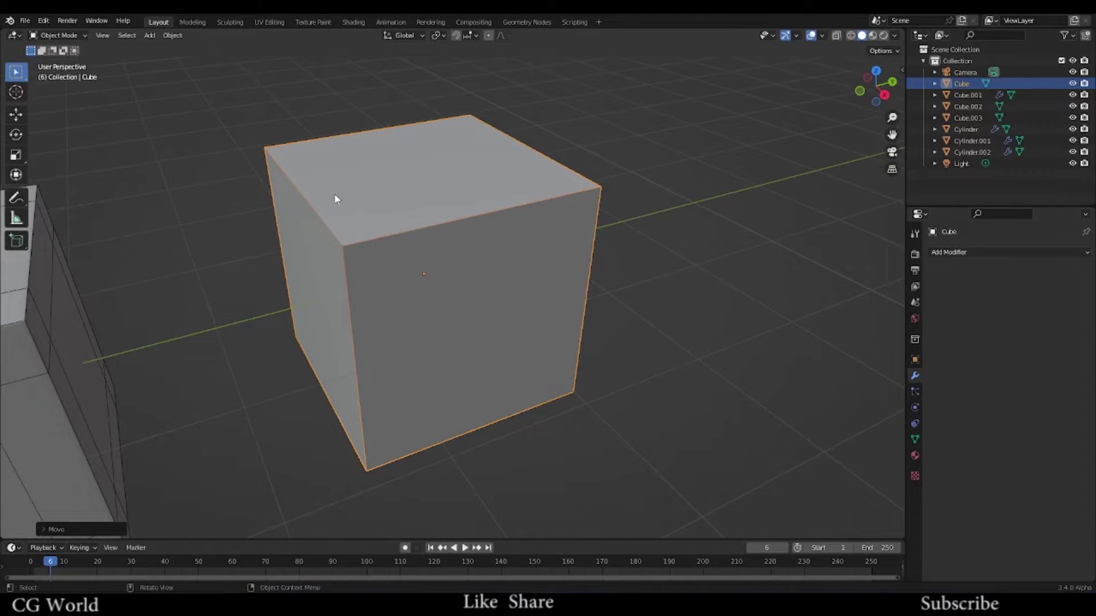
pyautogui.moveTo(385, 228); pyautogui.dragTo(466, 204, button='middle')
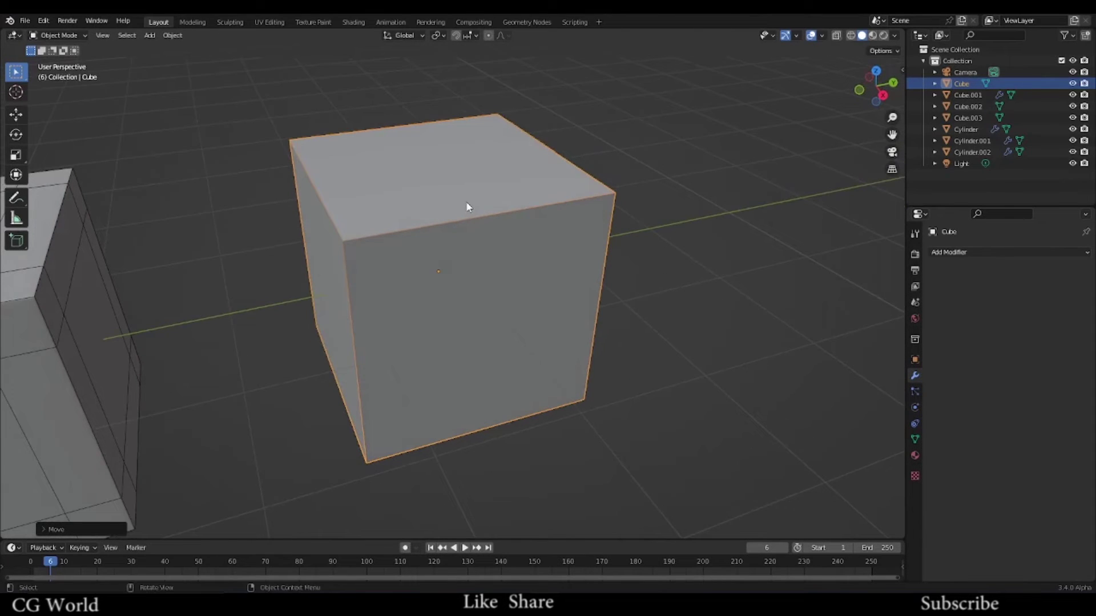
pyautogui.scroll(1, 413, 204)
pyautogui.keyDown('shift'); pyautogui.moveTo(424, 218); pyautogui.dragTo(445, 219, button='middle'); pyautogui.keyUp('shift')
pyautogui.press('Tab')
pyautogui.hotkey('ctrl', 'r')
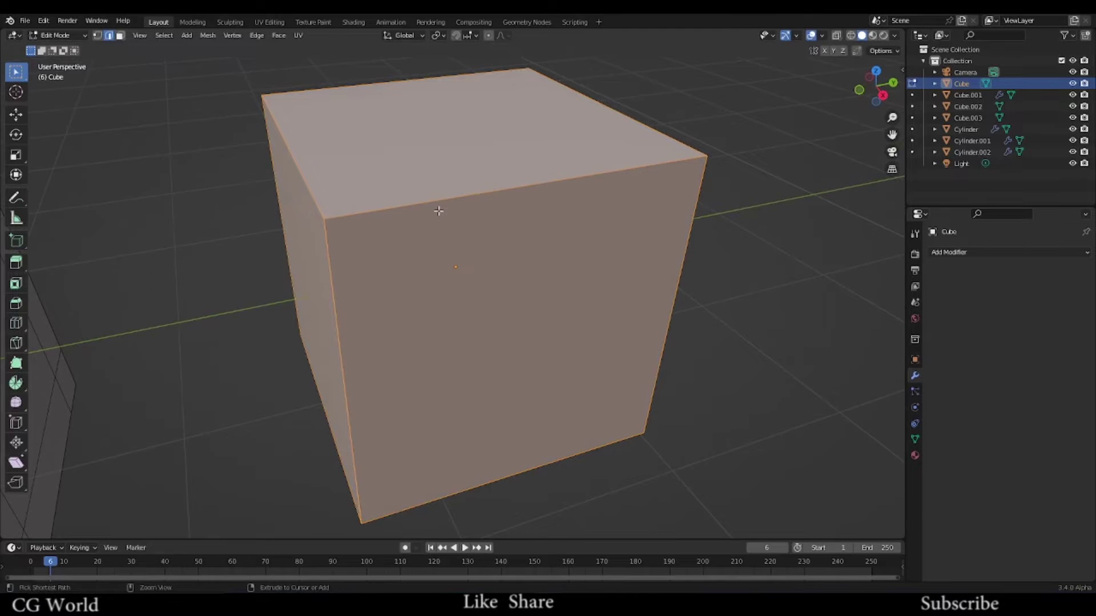
pyautogui.click(435, 211)
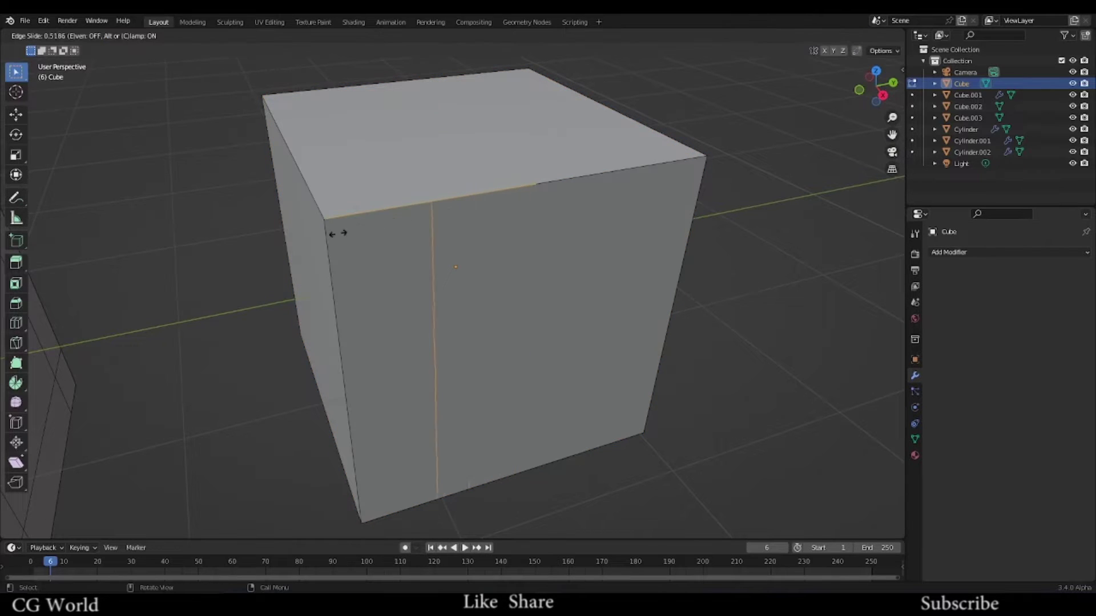
pyautogui.click(258, 262)
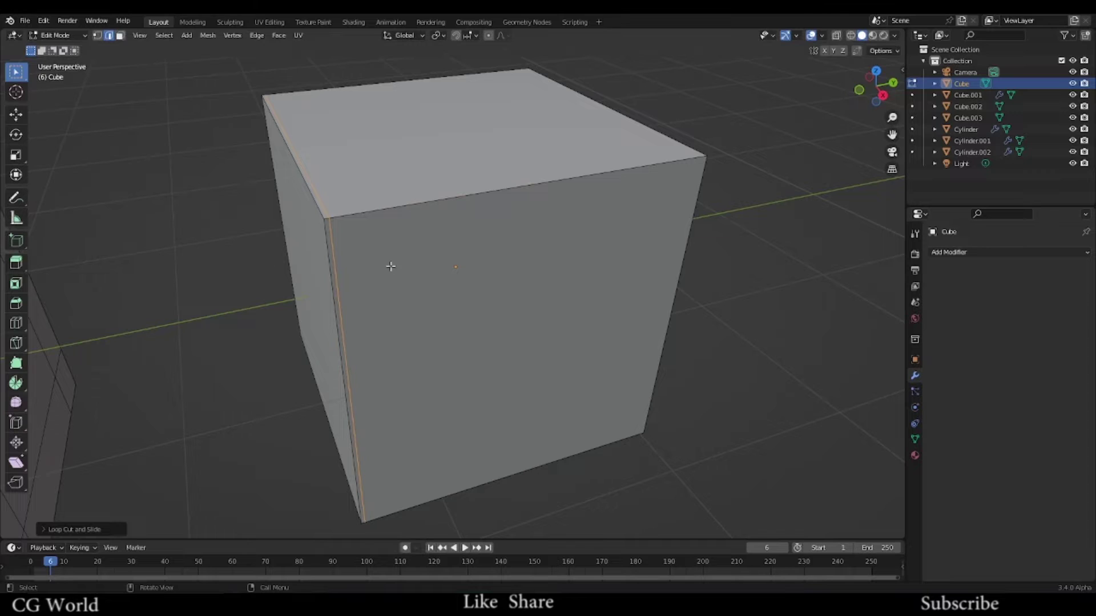
# Step: Add a horizontal supporting loop just below the cube's top edge and a vertical loop close to the same face's opposite edge
pyautogui.hotkey('ctrl', 'r')
pyautogui.click(350, 264)
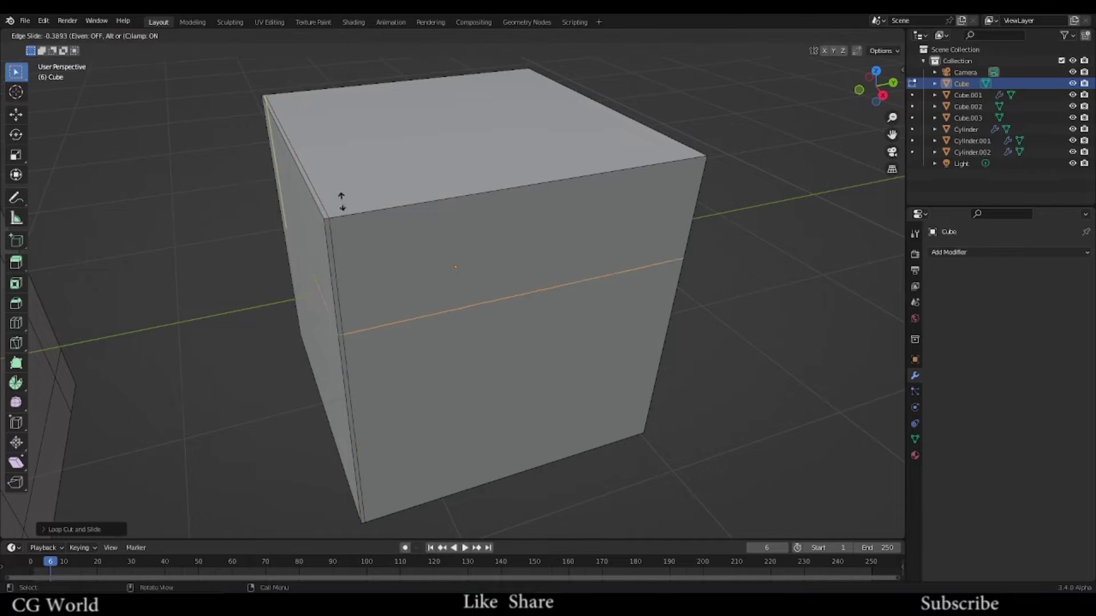
pyautogui.click(329, 121)
pyautogui.keyDown('shift'); pyautogui.moveTo(718, 201); pyautogui.dragTo(470, 240, button='middle'); pyautogui.keyUp('shift')
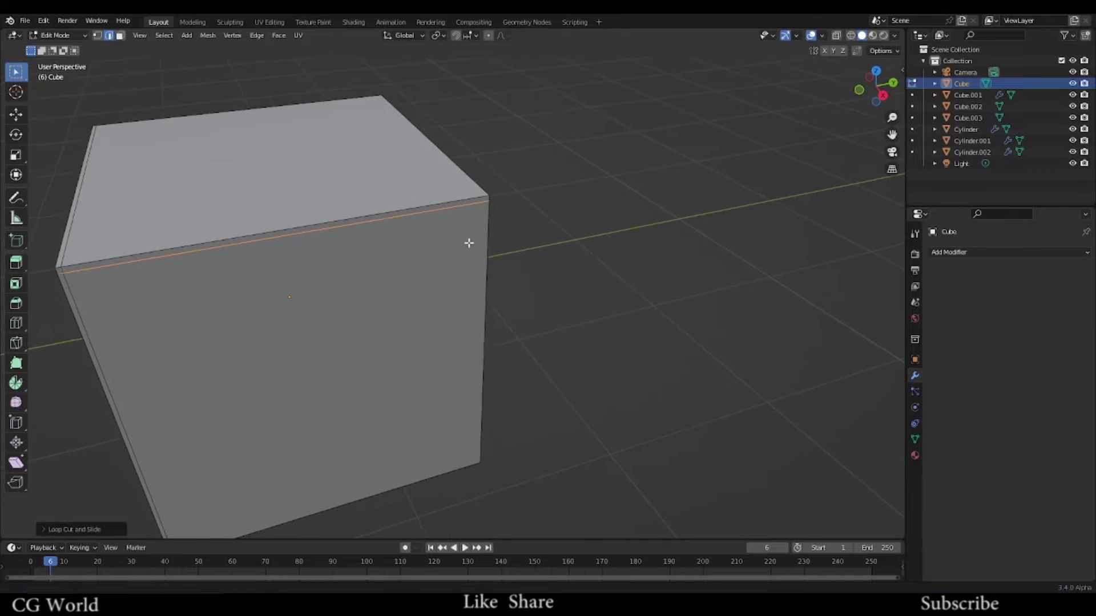
pyautogui.hotkey('ctrl', 'r')
pyautogui.click(343, 196)
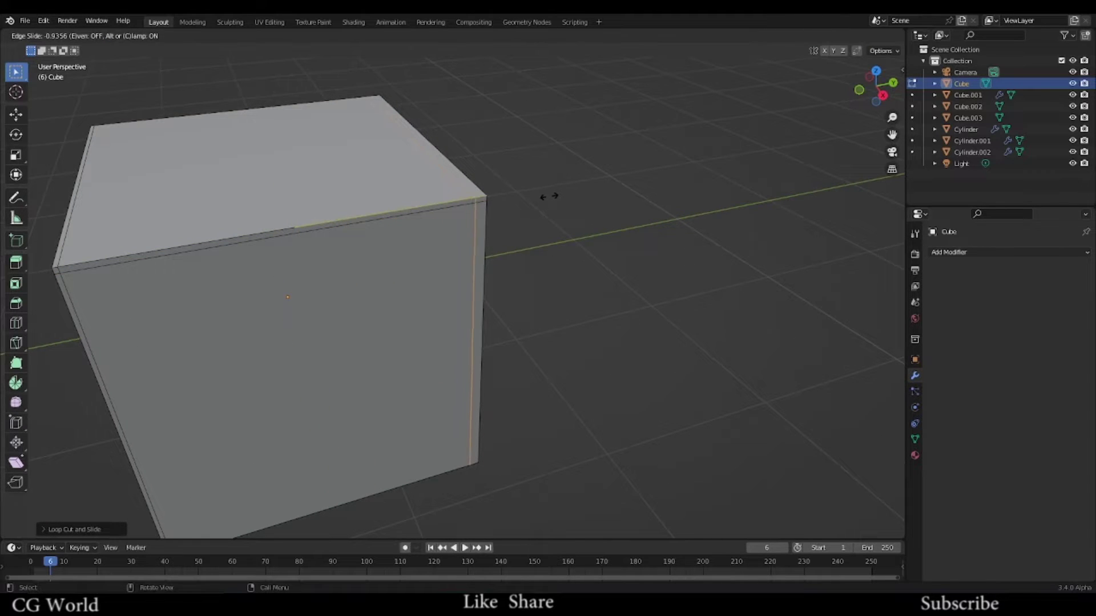
pyautogui.click(556, 195)
# Step: Add two vertical supporting loops on the adjacent side of the cube, one close to each of its corner edges
pyautogui.moveTo(558, 196); pyautogui.dragTo(624, 246, button='middle')
pyautogui.hotkey('ctrl', 'r')
pyautogui.click(626, 246)
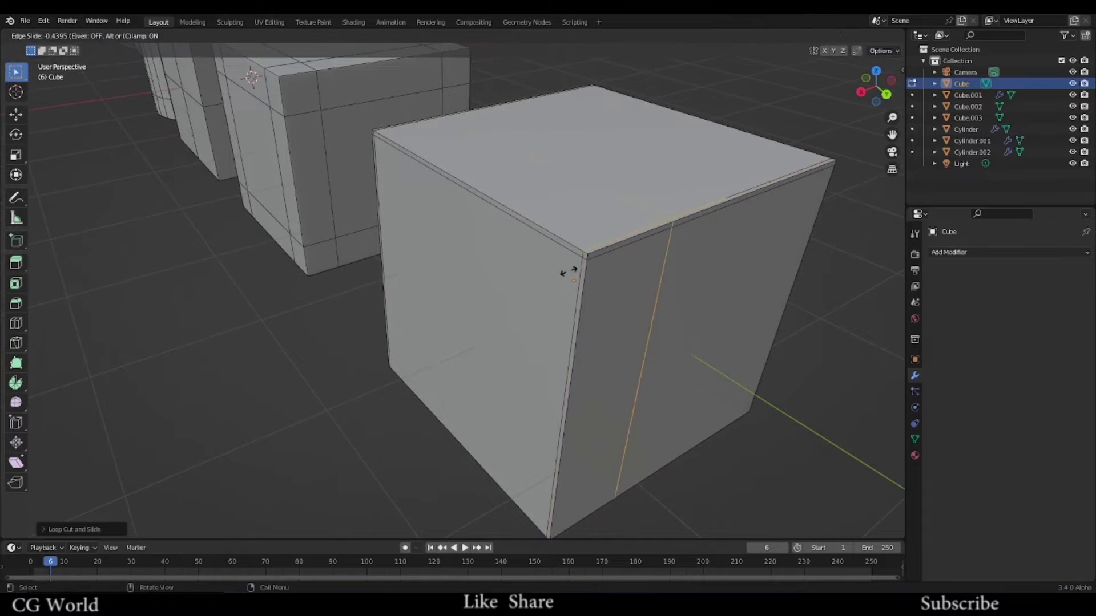
pyautogui.click(515, 319)
pyautogui.moveTo(601, 344); pyautogui.dragTo(403, 226, button='middle')
pyautogui.hotkey('ctrl', 'r')
pyautogui.click(376, 208)
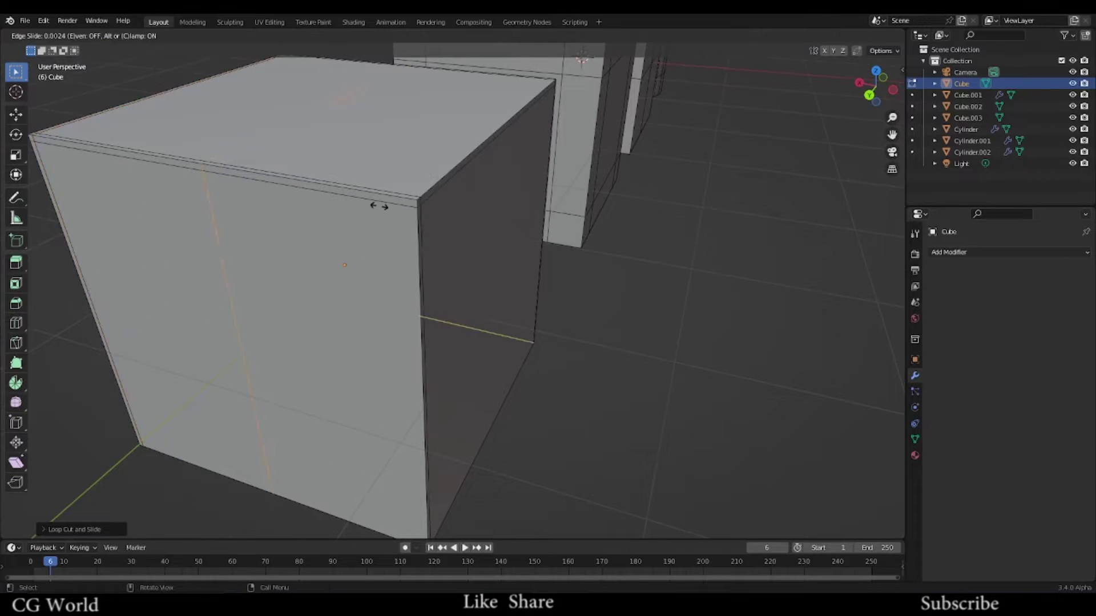
pyautogui.click(562, 247)
# Step: Add a horizontal edge loop around the cube and move it down along Z until it sits just above the bottom edge
pyautogui.moveTo(551, 244); pyautogui.dragTo(454, 380, button='middle')
pyautogui.scroll(3, 454, 380)
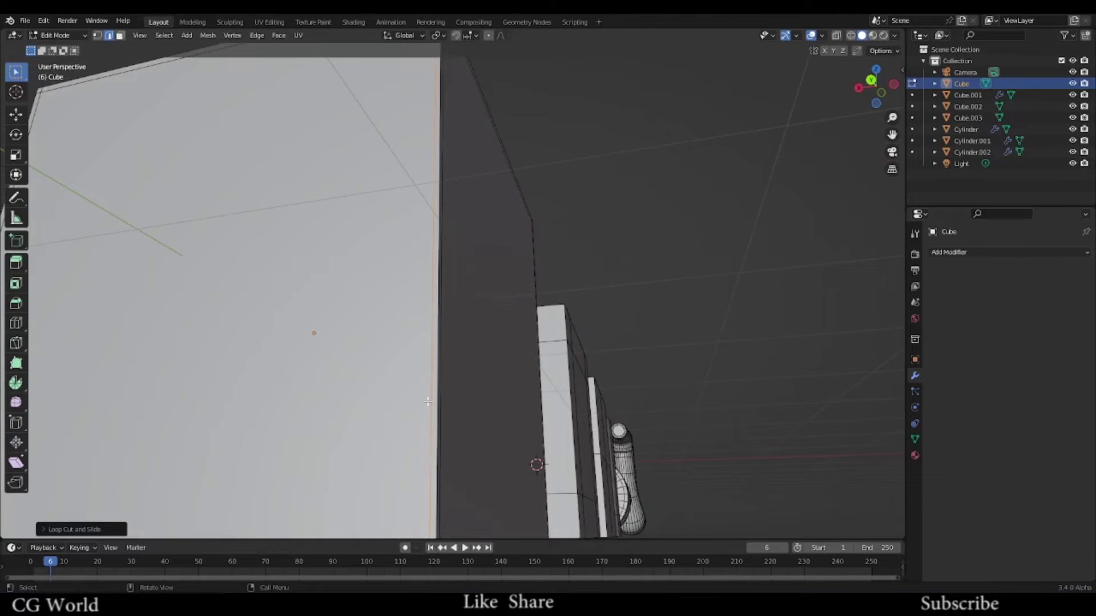
pyautogui.hotkey('ctrl', 'r')
pyautogui.click(428, 402)
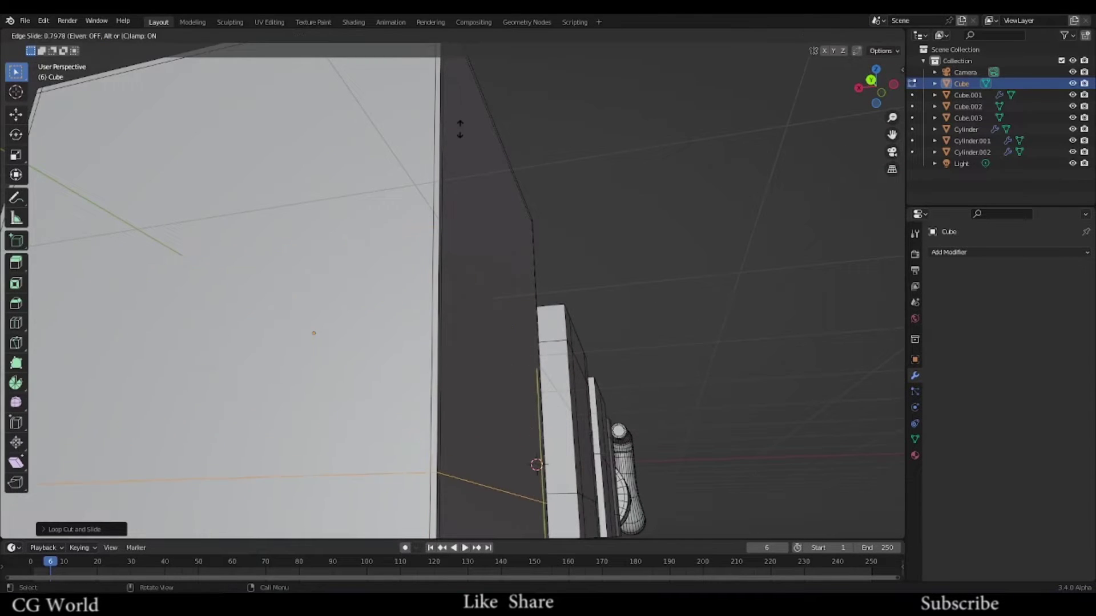
pyautogui.click(457, 500)
pyautogui.scroll(-3, 471, 469)
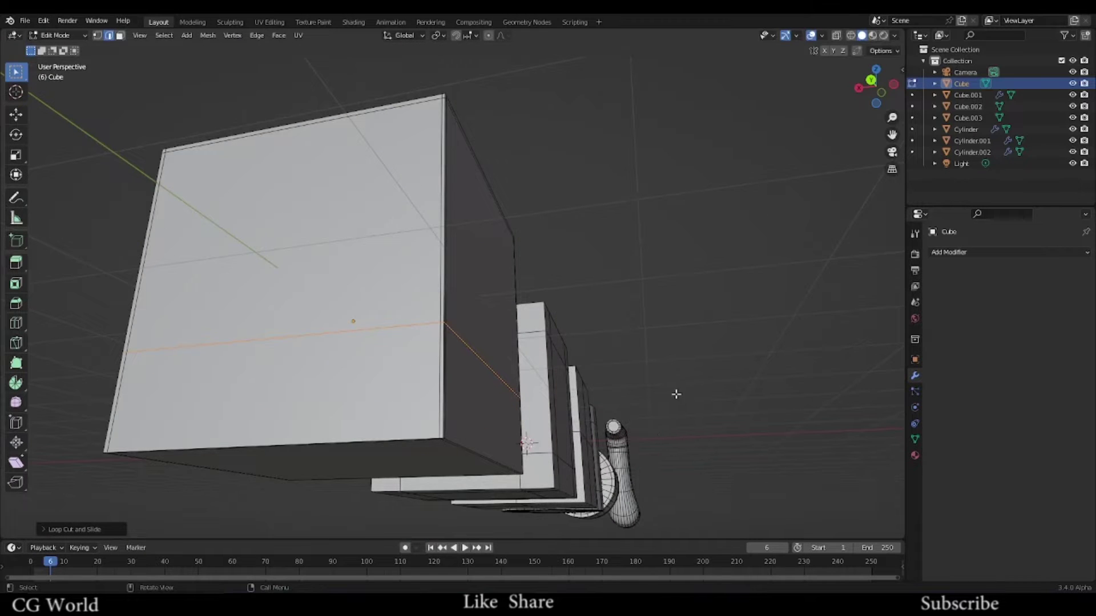
pyautogui.press('g')
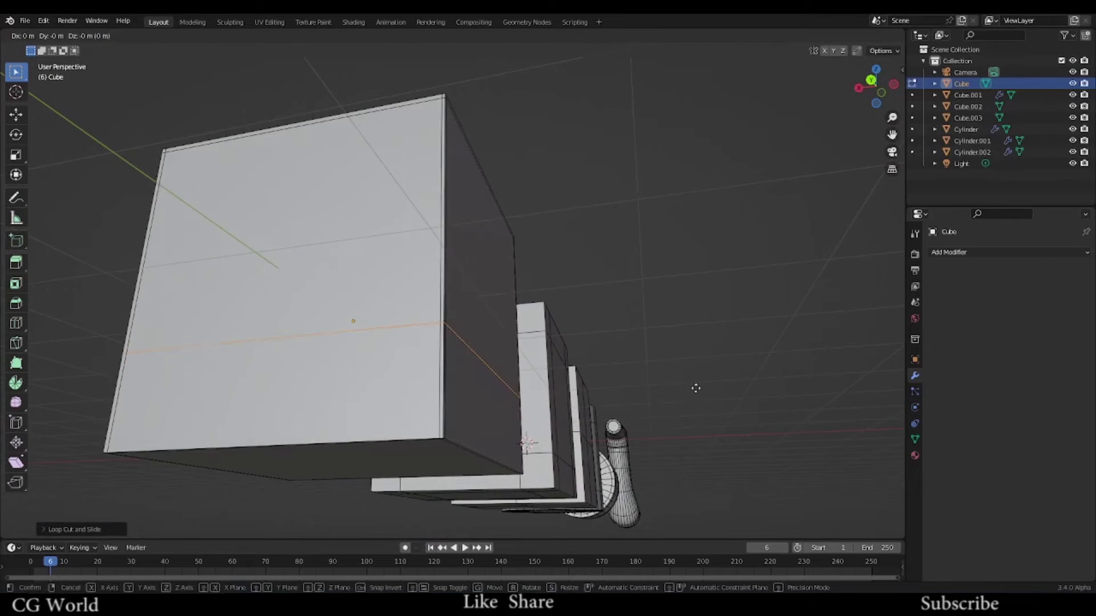
pyautogui.press('z')
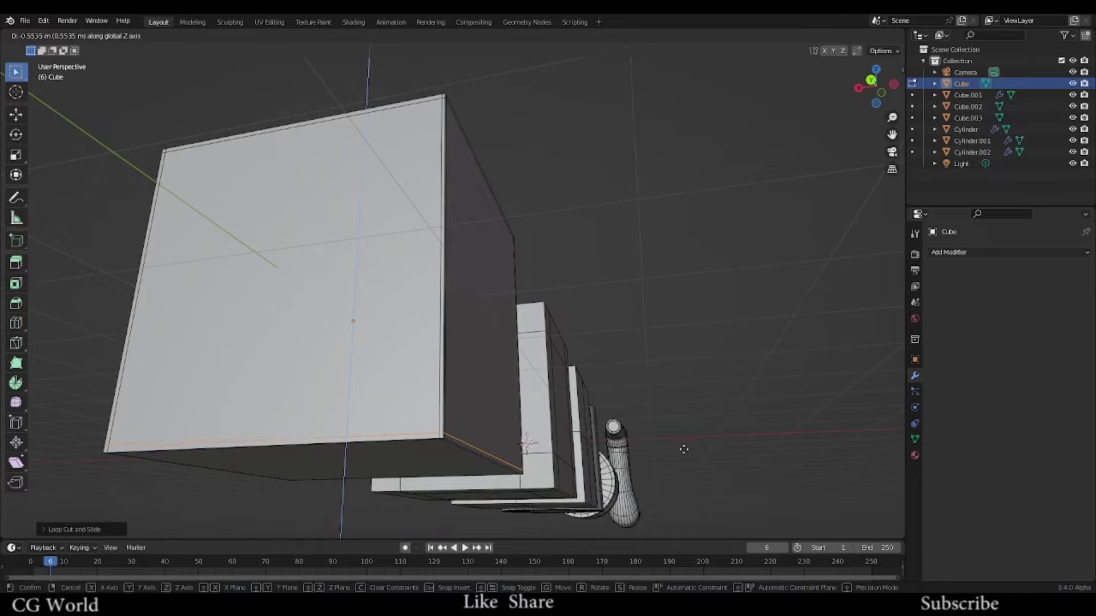
pyautogui.click(683, 450)
# Step: Undo the lower edge loop's placement and restore it close to the cube's bottom edge
pyautogui.scroll(-1, 639, 408)
pyautogui.moveTo(393, 371); pyautogui.dragTo(426, 385, button='middle')
pyautogui.scroll(-3, 426, 385)
pyautogui.moveTo(457, 272); pyautogui.dragTo(450, 291, button='middle')
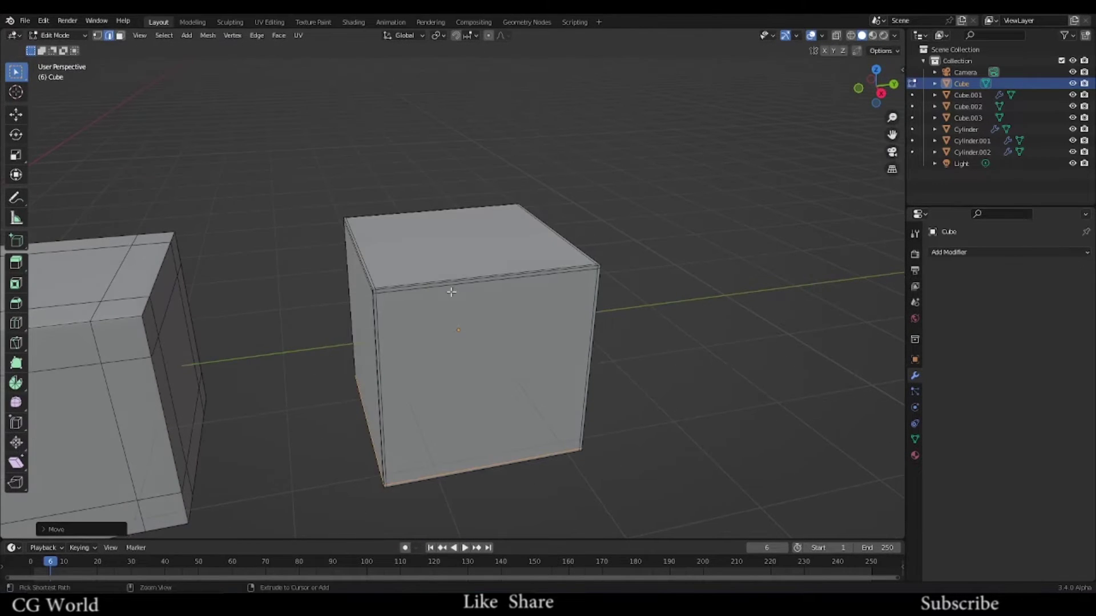
pyautogui.press('1')
pyautogui.hotkey('alt', 'a')
pyautogui.hotkey('ctrl', 'z')
pyautogui.hotkey('ctrl', 'z')
pyautogui.hotkey('ctrl', 'z')
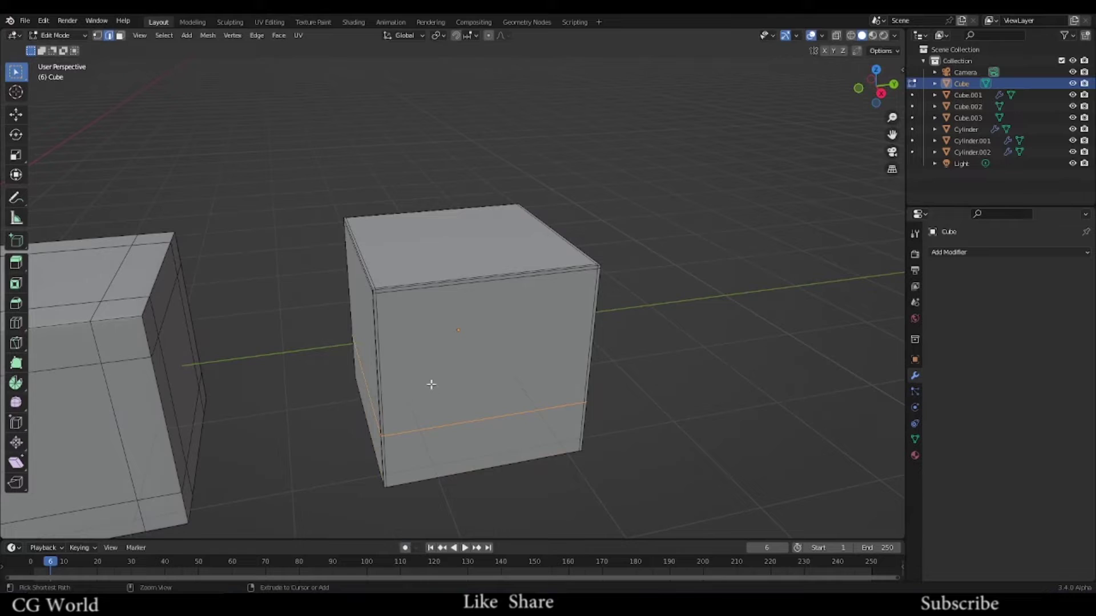
pyautogui.hotkey('ctrl', 'z')
pyautogui.press('1')
pyautogui.press('2')
# Step: Leave edit mode, add a Subdivision modifier with viewport level 1 to the edge-looped cube, and clear the selection
pyautogui.press('Tab')
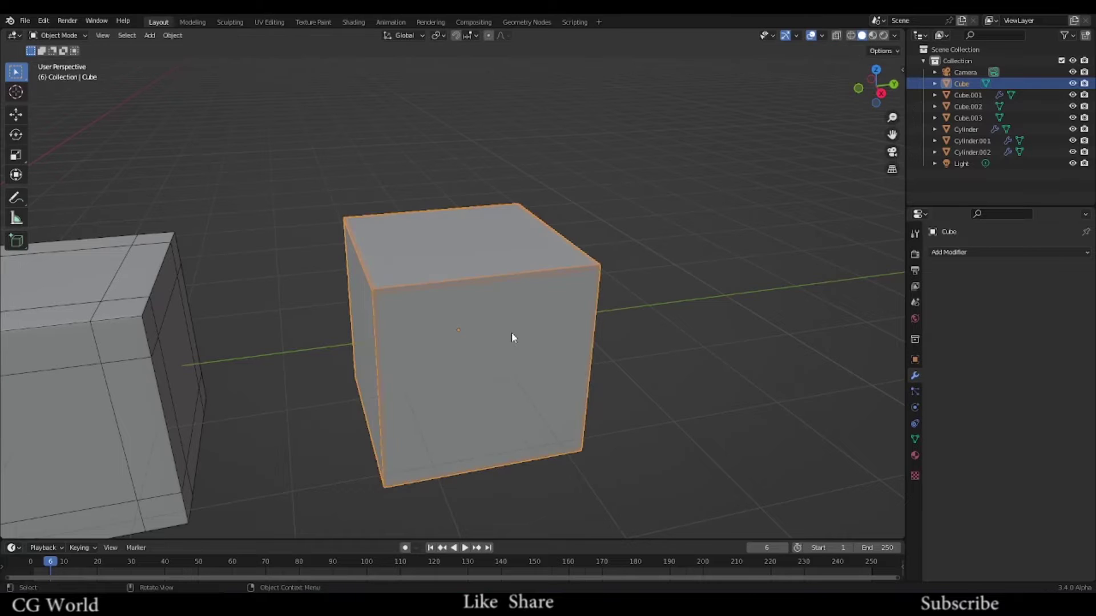
pyautogui.hotkey('ctrl', '1')
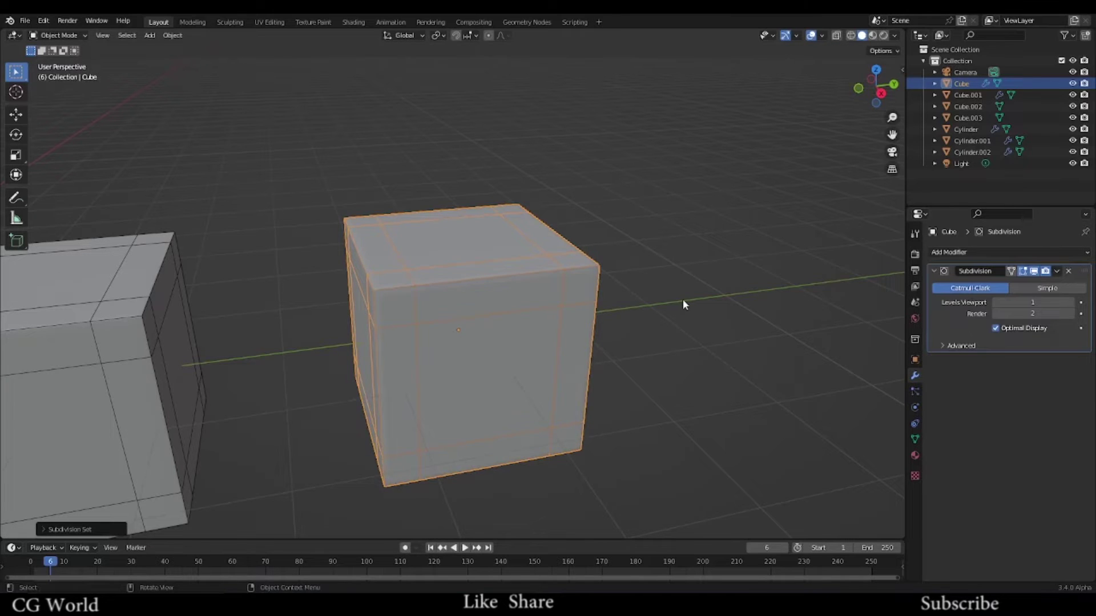
pyautogui.click(634, 313)
# Step: Set the cube's Subdivision modifier to 4 viewport levels
pyautogui.moveTo(634, 312); pyautogui.dragTo(591, 308, button='middle')
pyautogui.scroll(-1, 590, 308)
pyautogui.keyDown('shift'); pyautogui.moveTo(432, 268); pyautogui.dragTo(485, 257, button='middle'); pyautogui.keyUp('shift')
pyautogui.scroll(1, 525, 276)
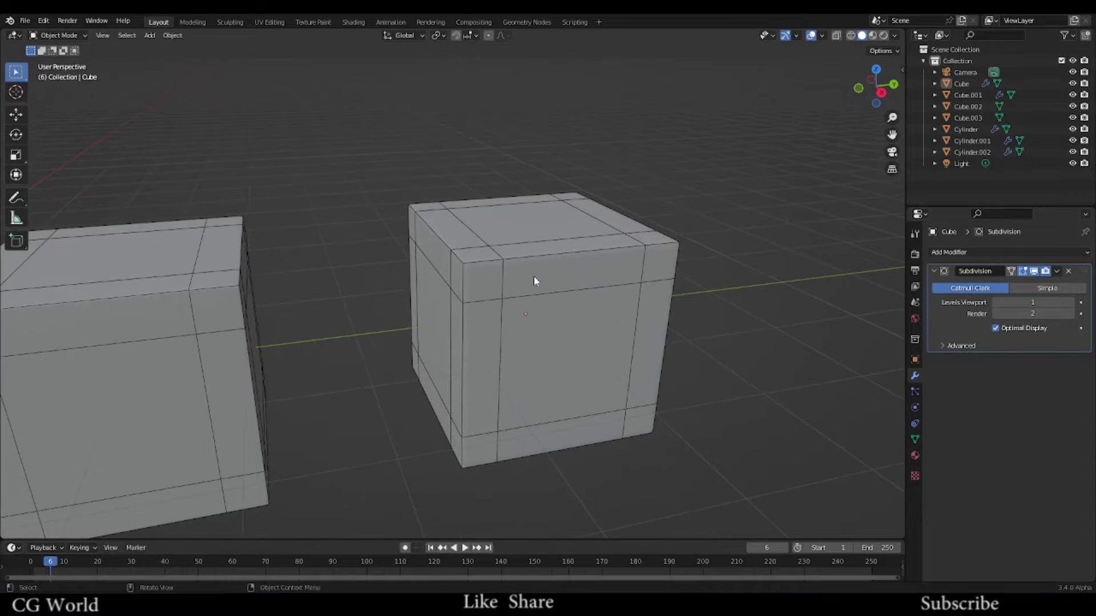
pyautogui.moveTo(604, 277); pyautogui.dragTo(435, 246, button='middle')
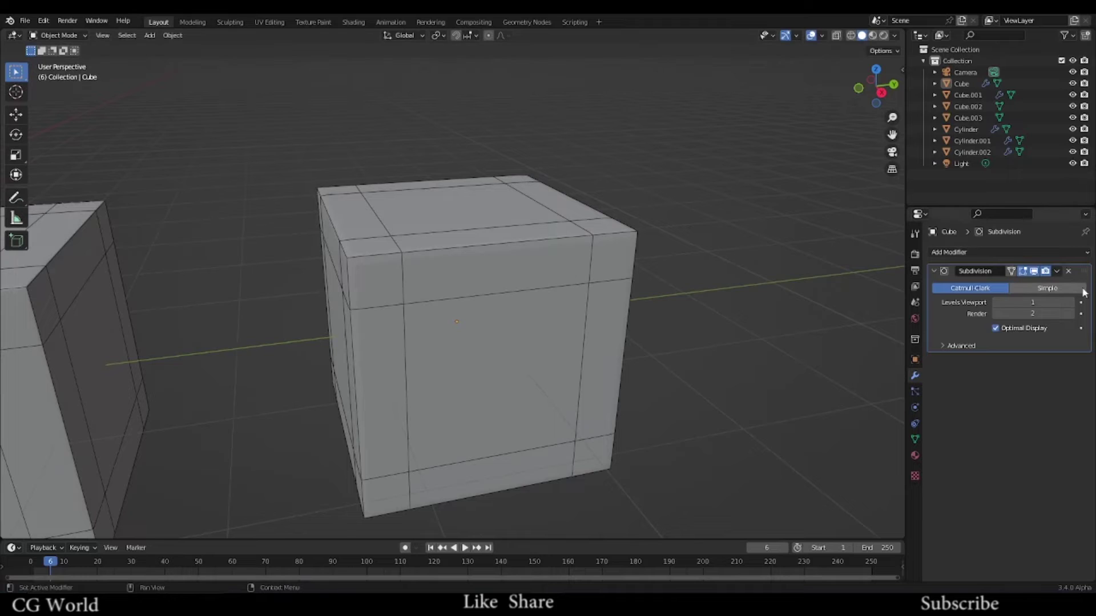
pyautogui.click(1037, 303)
pyautogui.press('Return')
# Step: Hide the wireframe overlay and compare the edge sharpness of the subdivided cube with its neighbouring cubes
pyautogui.press('Tab')
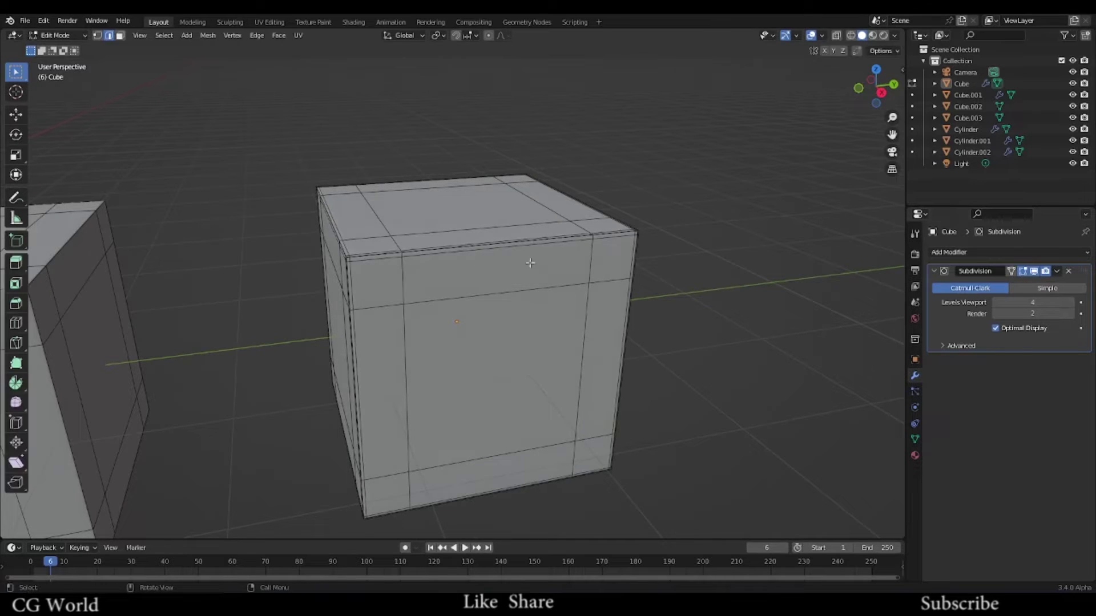
pyautogui.press('Tab')
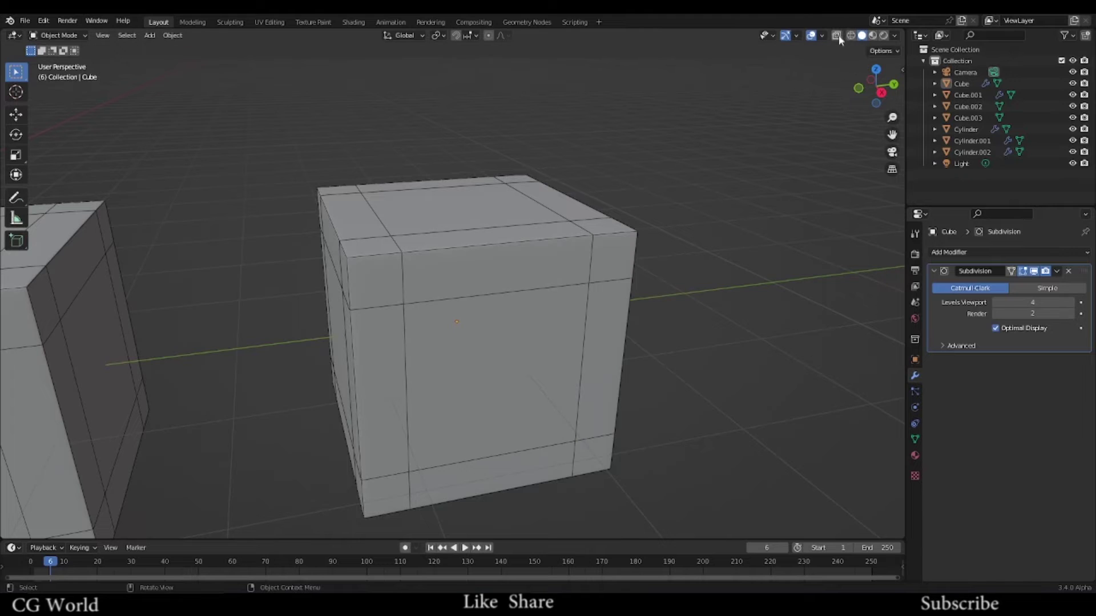
pyautogui.click(822, 35)
pyautogui.click(751, 228)
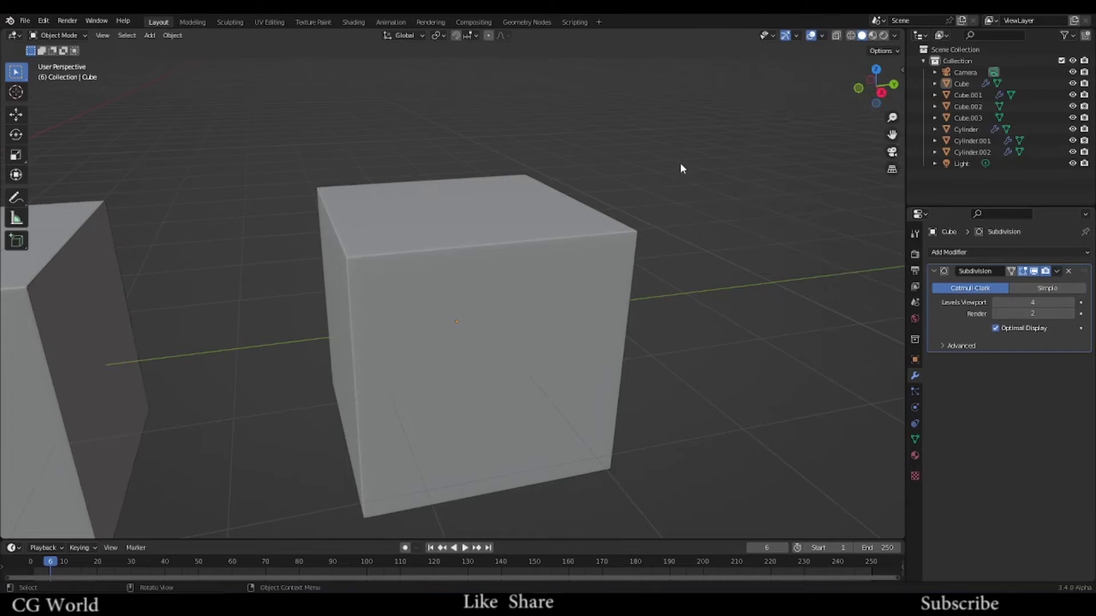
pyautogui.scroll(-2, 700, 232)
pyautogui.scroll(4, 570, 247)
pyautogui.moveTo(570, 247); pyautogui.dragTo(556, 194, button='middle')
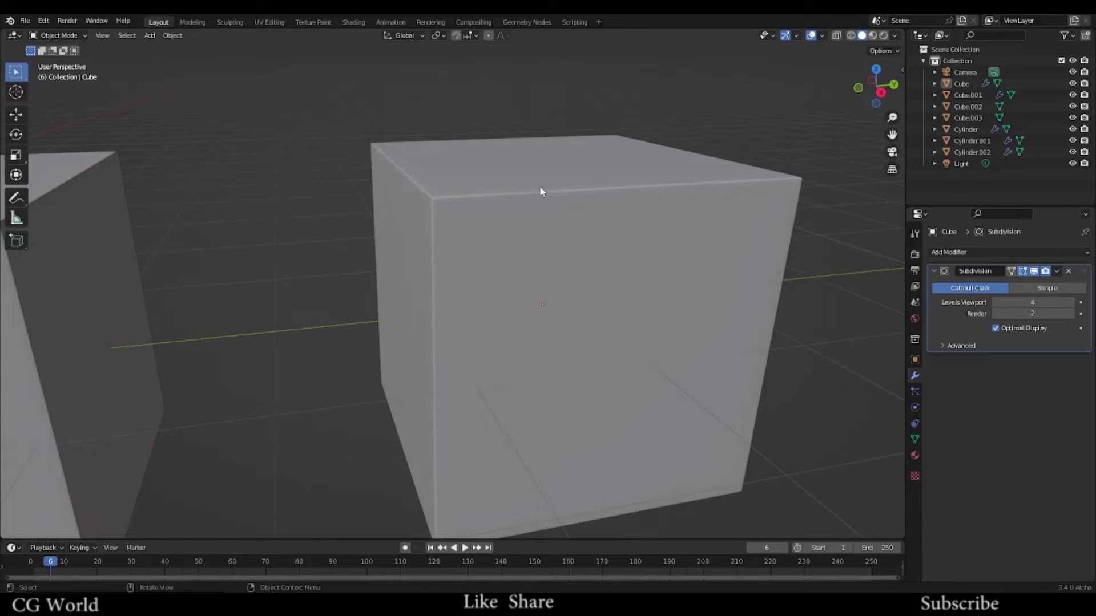
pyautogui.scroll(-5, 568, 208)
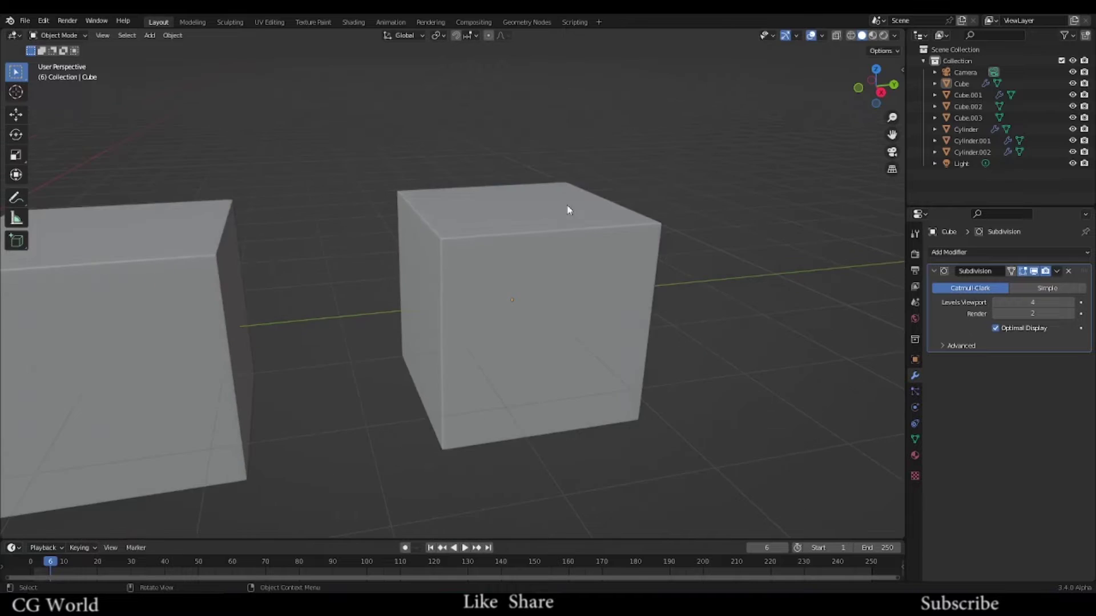
pyautogui.scroll(6, 562, 235)
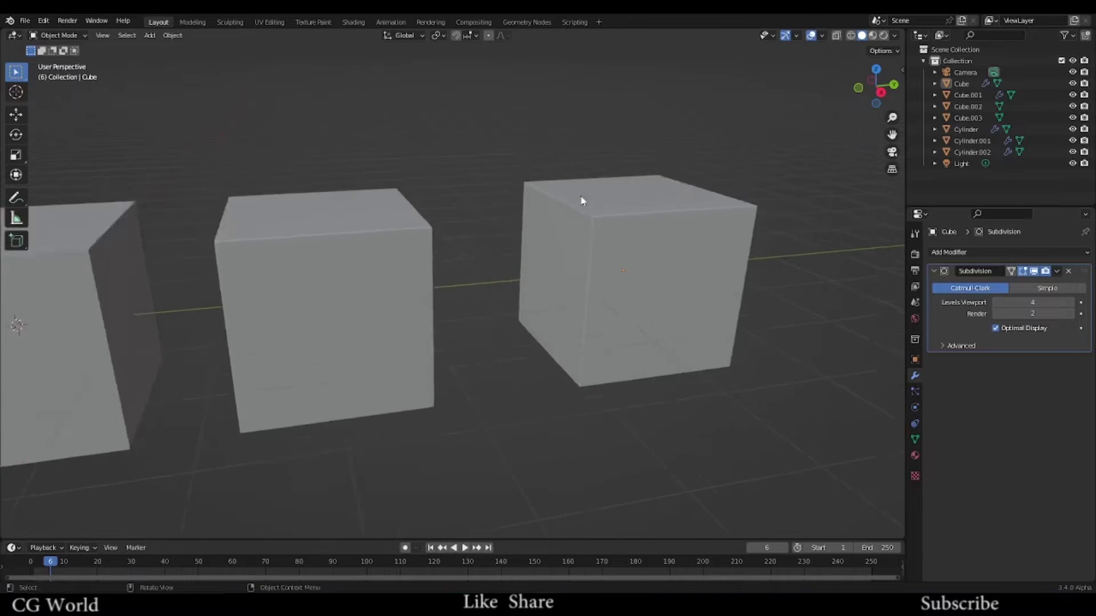
pyautogui.click(547, 232)
pyautogui.scroll(1, 628, 195)
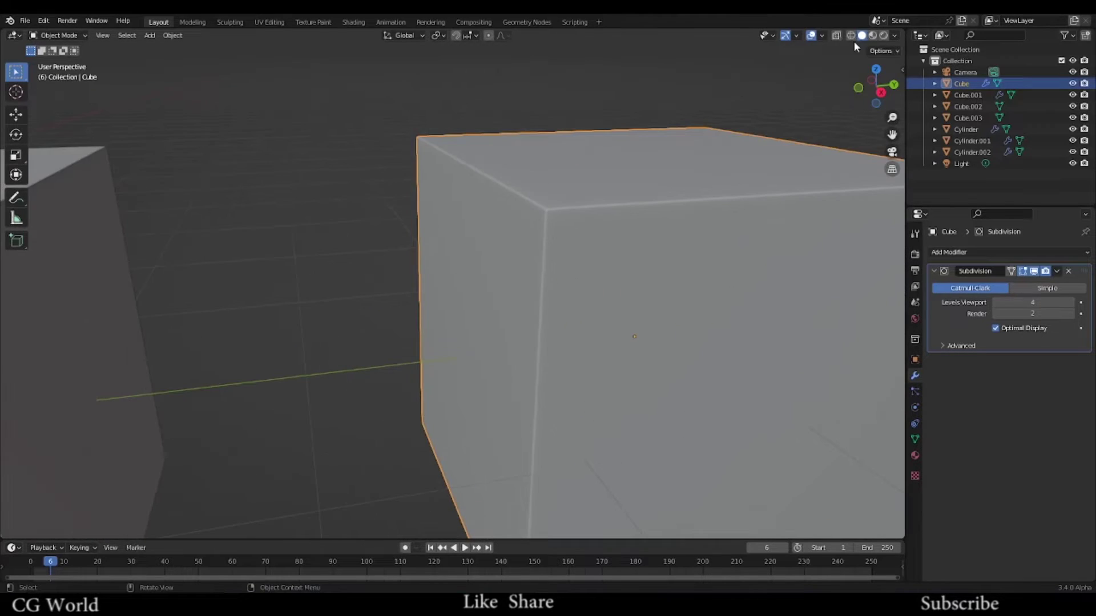
# Step: Turn the wireframe overlay back on, clear the selection, and enter edit mode on the cube
pyautogui.click(824, 37)
pyautogui.click(754, 231)
pyautogui.keyDown('shift'); pyautogui.moveTo(647, 99); pyautogui.dragTo(588, 146, button='middle'); pyautogui.keyUp('shift')
pyautogui.click(571, 129)
pyautogui.press('Tab')
# Step: Examine the cube's near top corner up close, checking how the supporting loops lie along the edges and limit the rounding
pyautogui.scroll(4, 548, 274)
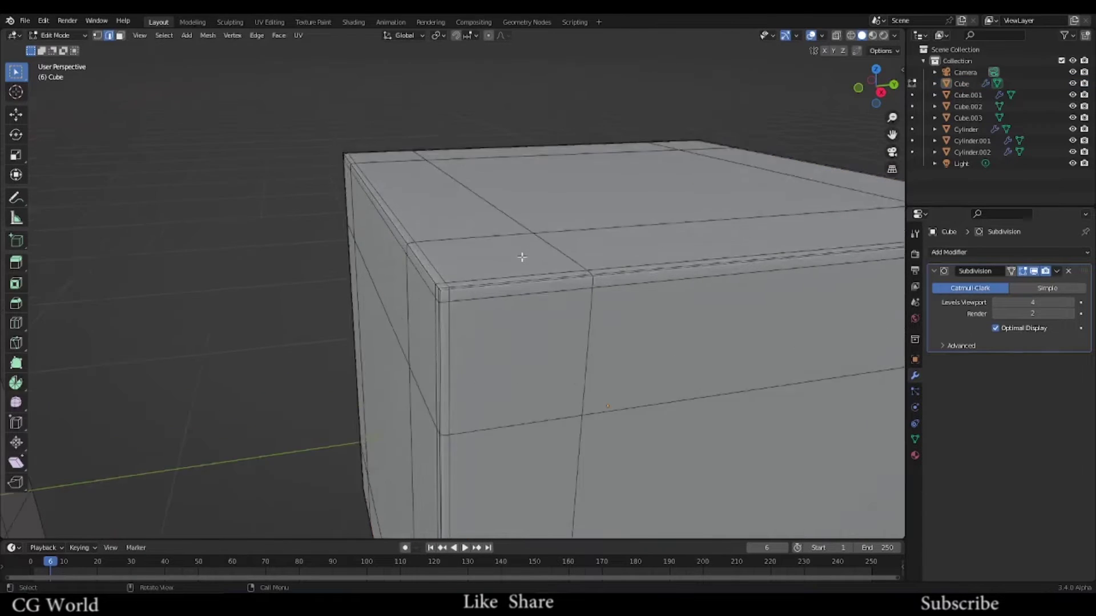
pyautogui.keyDown('shift'); pyautogui.moveTo(542, 290); pyautogui.dragTo(574, 293, button='middle'); pyautogui.keyUp('shift')
pyautogui.scroll(1, 643, 258)
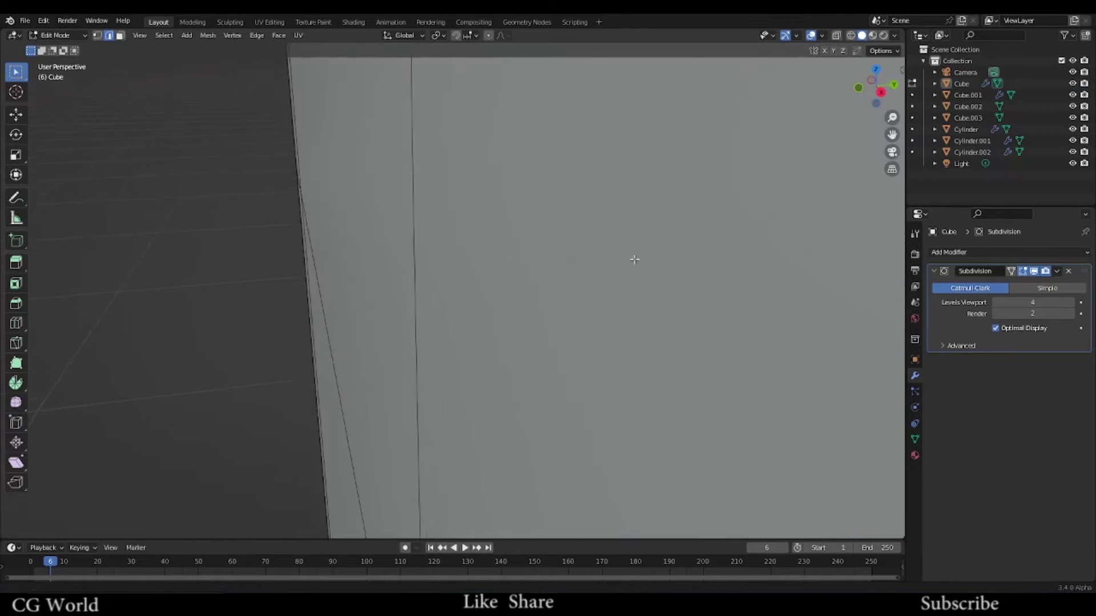
pyautogui.keyDown('shift'); pyautogui.moveTo(643, 258); pyautogui.dragTo(595, 267, button='middle'); pyautogui.keyUp('shift')
pyautogui.scroll(-3, 596, 267)
pyautogui.scroll(1, 501, 275)
pyautogui.moveTo(463, 304); pyautogui.dragTo(481, 309, button='middle')
pyautogui.scroll(1, 548, 328)
pyautogui.keyDown('shift'); pyautogui.moveTo(578, 310); pyautogui.dragTo(558, 293, button='middle'); pyautogui.keyUp('shift')
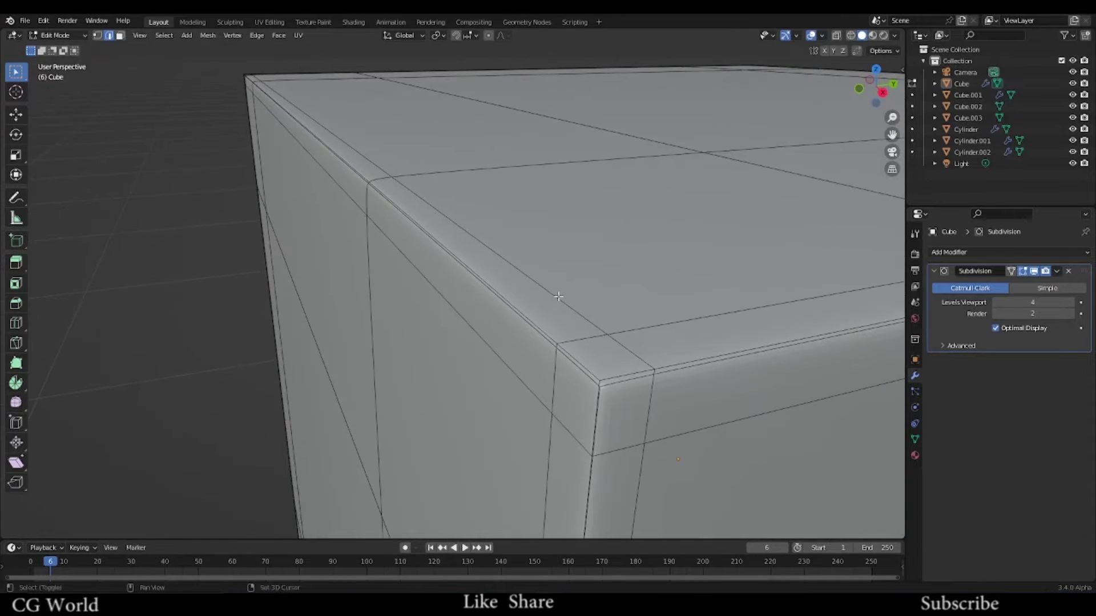
pyautogui.keyDown('shift'); pyautogui.moveTo(610, 340); pyautogui.dragTo(599, 334, button='middle'); pyautogui.keyUp('shift')
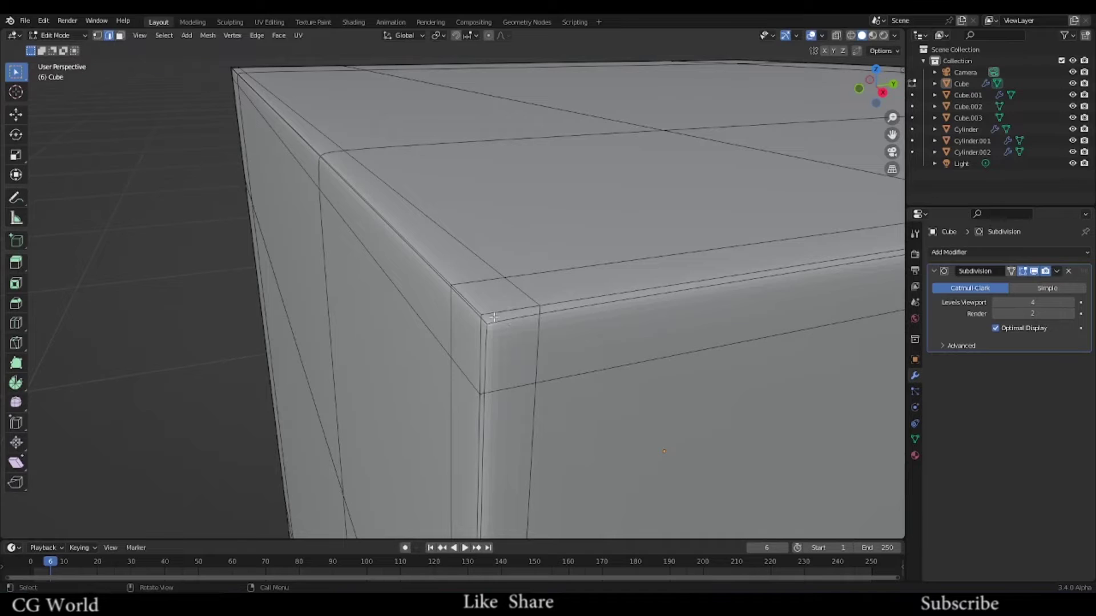
# Step: Select the supporting loops around the cube's near top corner one after another, and return to object mode to view the row of cubes
pyautogui.keyDown('alt'); pyautogui.click(476, 310); pyautogui.keyUp('alt')
pyautogui.keyDown('alt'); pyautogui.click(486, 264); pyautogui.keyUp('alt')
pyautogui.keyDown('alt'); pyautogui.click(421, 324); pyautogui.keyUp('alt')
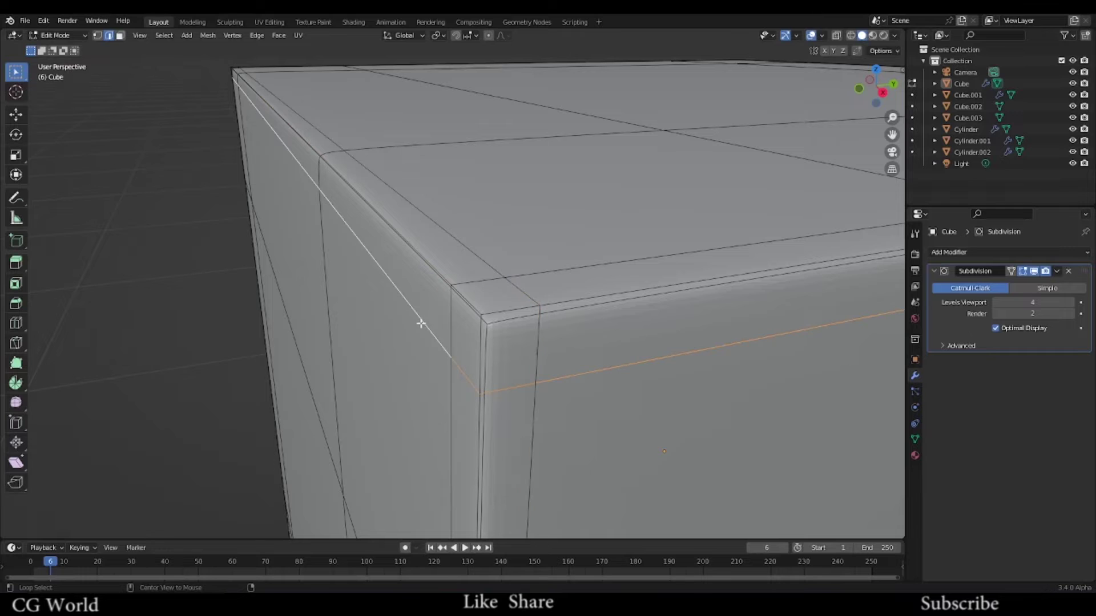
pyautogui.scroll(-5, 447, 300)
pyautogui.press('Tab')
pyautogui.scroll(5, 489, 279)
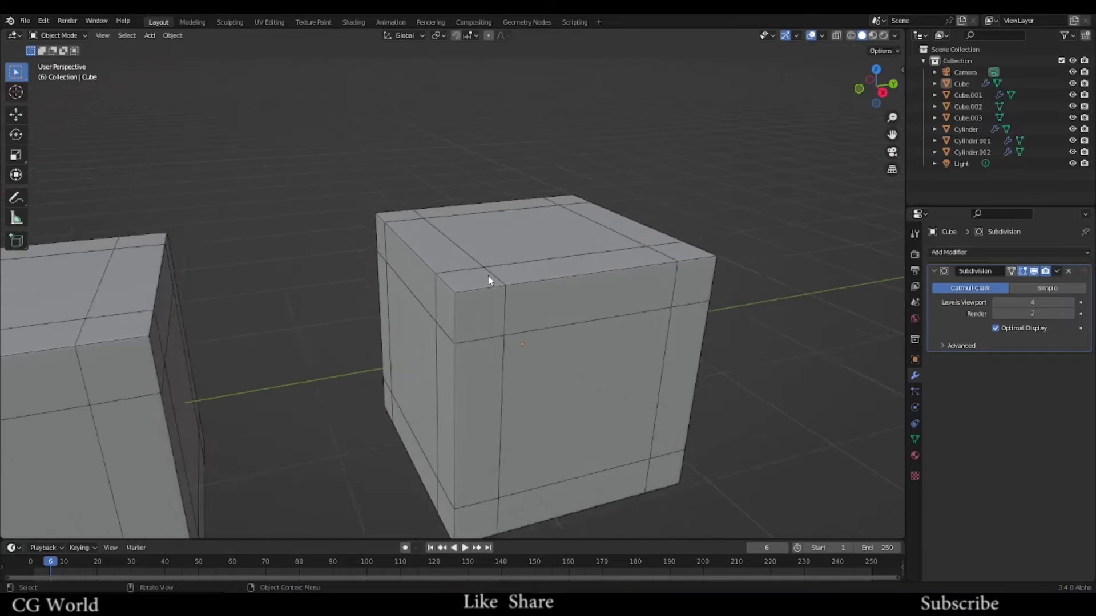
pyautogui.scroll(-5, 488, 278)
pyautogui.scroll(-1, 492, 279)
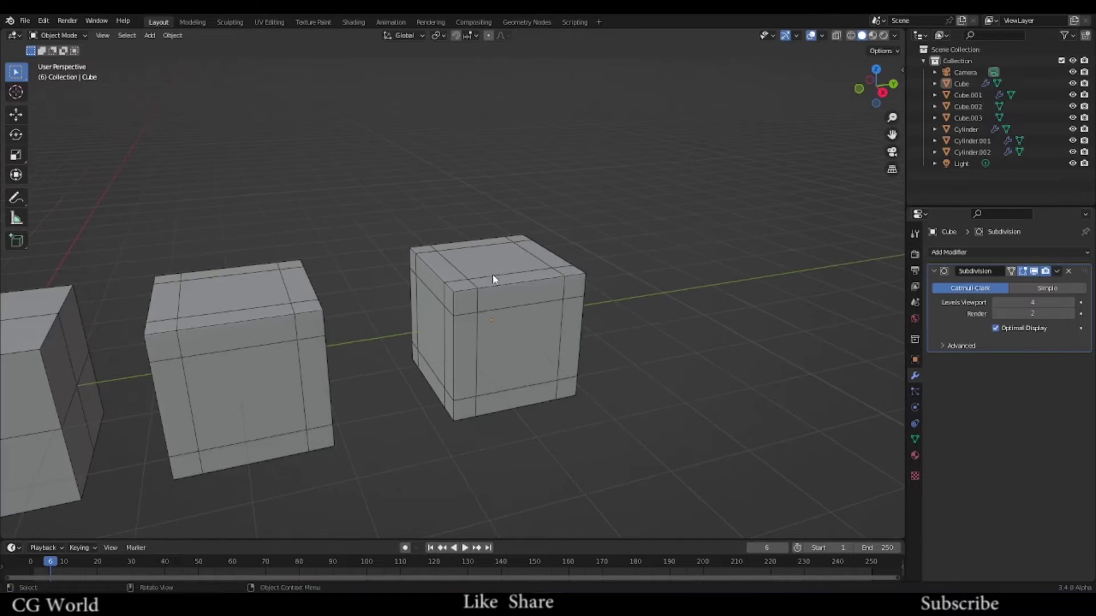
# Step: Examine the subdivided cube's near top corner up close and look along the row to the cylinders at its other end
pyautogui.moveTo(445, 324); pyautogui.dragTo(491, 310, button='middle')
pyautogui.scroll(5, 491, 311)
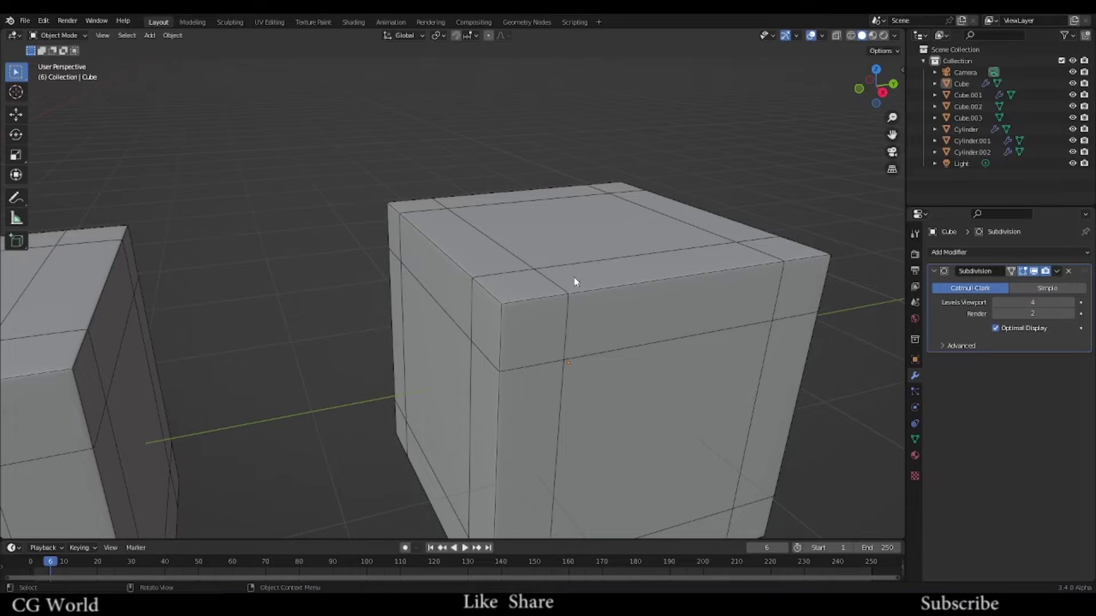
pyautogui.scroll(-4, 568, 280)
pyautogui.scroll(-4, 445, 342)
pyautogui.keyDown('shift'); pyautogui.moveTo(446, 323); pyautogui.dragTo(746, 291, button='middle'); pyautogui.keyUp('shift')
pyautogui.scroll(-3, 747, 291)
pyautogui.keyDown('shift'); pyautogui.moveTo(399, 322); pyautogui.dragTo(702, 289, button='middle'); pyautogui.keyUp('shift')
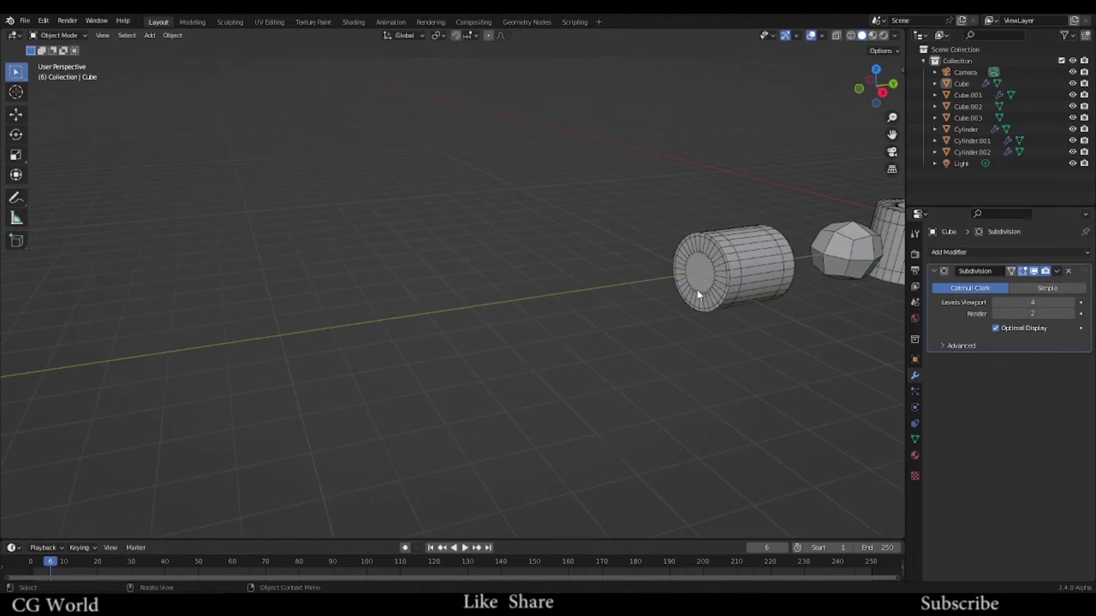
# Step: Move the horizontal cylinder along the negative Y axis, well away from the row of objects
pyautogui.scroll(-6, 697, 288)
pyautogui.scroll(10, 471, 297)
pyautogui.moveTo(574, 293); pyautogui.dragTo(639, 291, button='middle')
pyautogui.scroll(-2, 528, 276)
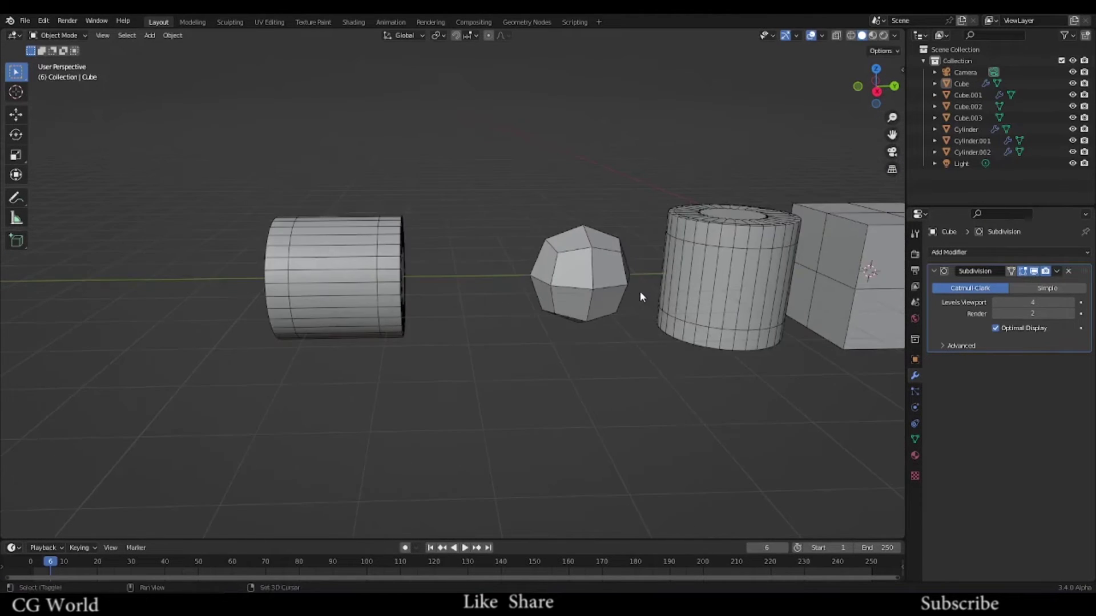
pyautogui.scroll(-2, 639, 291)
pyautogui.click(372, 240)
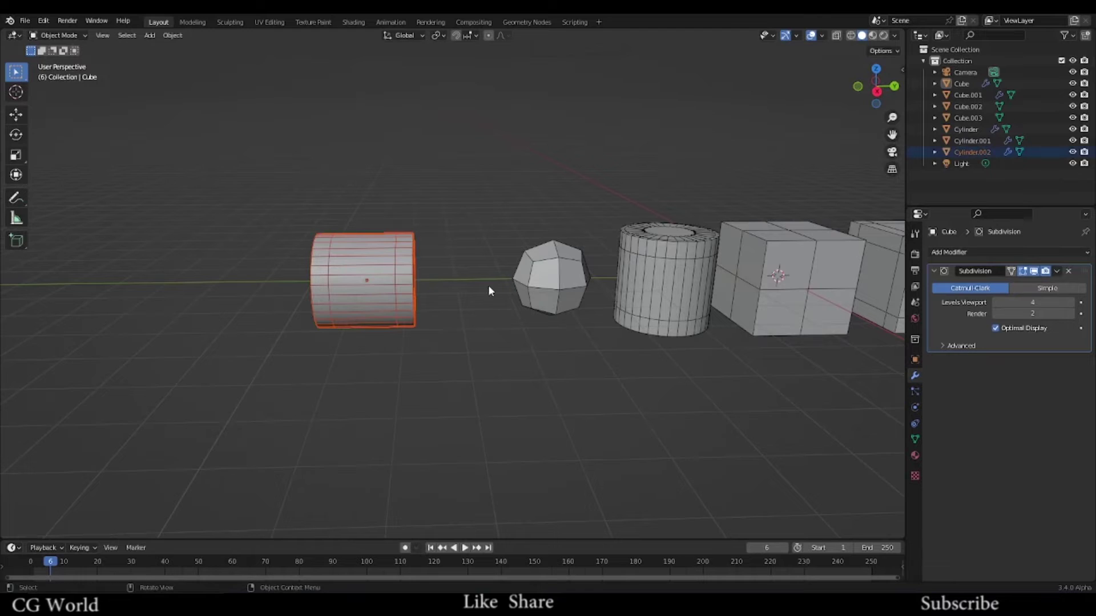
pyautogui.press('g')
pyautogui.press('z')
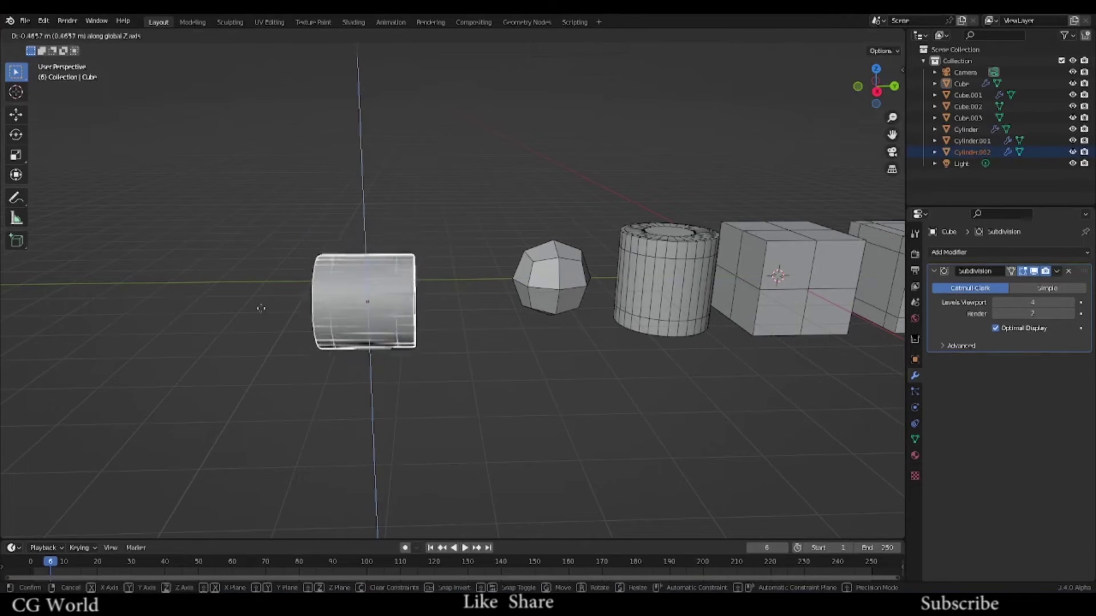
pyautogui.press('y')
pyautogui.click(152, 301)
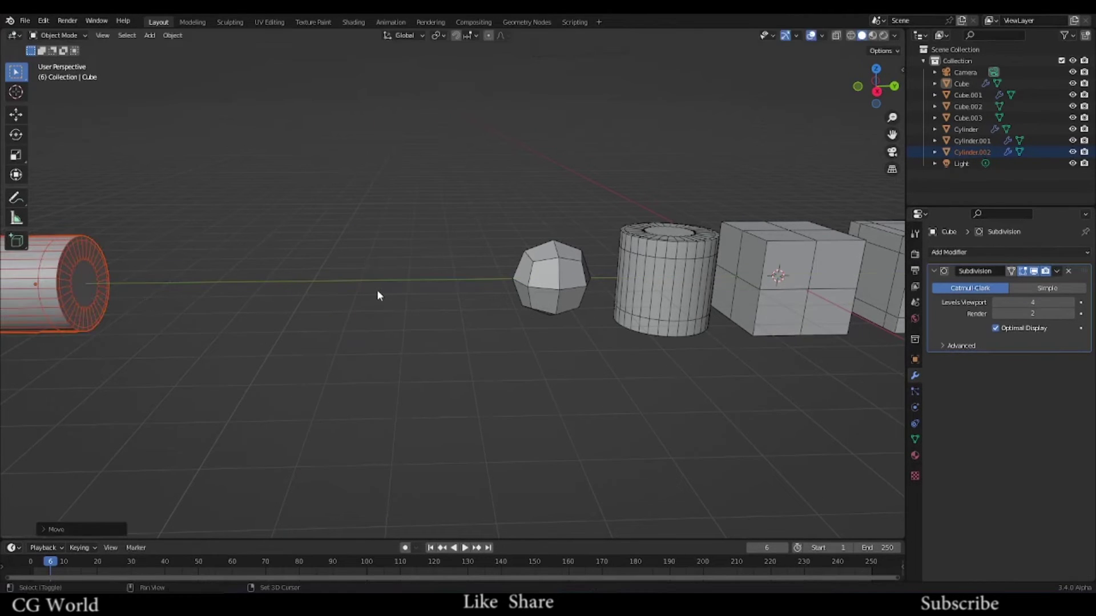
# Step: Add a new cylinder and move it about 10 m along negative Y, into the gap beside the faceted ball
pyautogui.hotkey('shift', 'a')
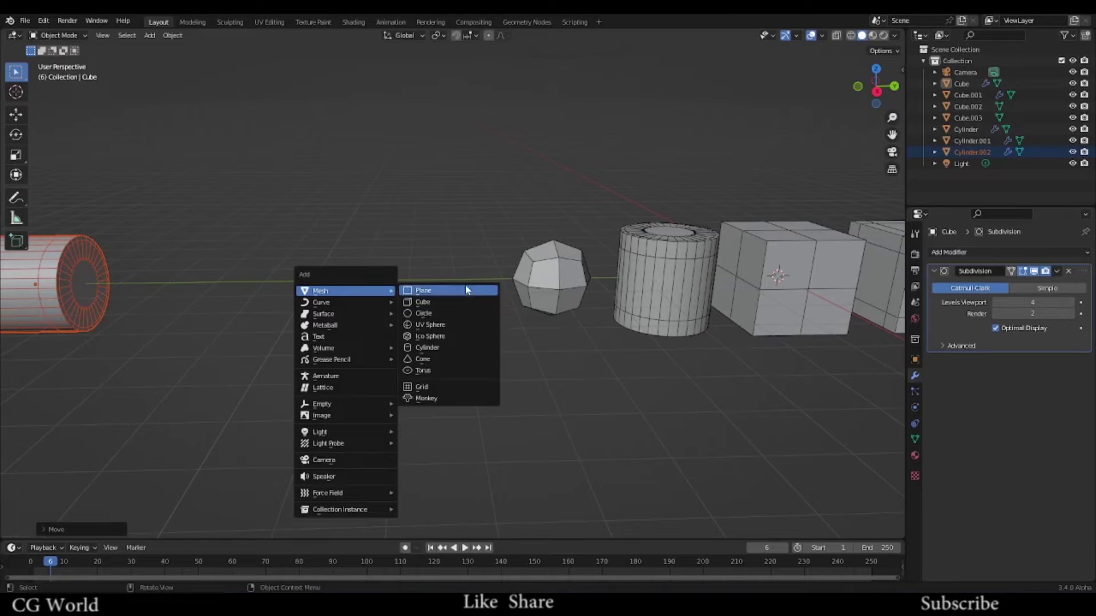
pyautogui.click(440, 347)
pyautogui.scroll(-3, 604, 299)
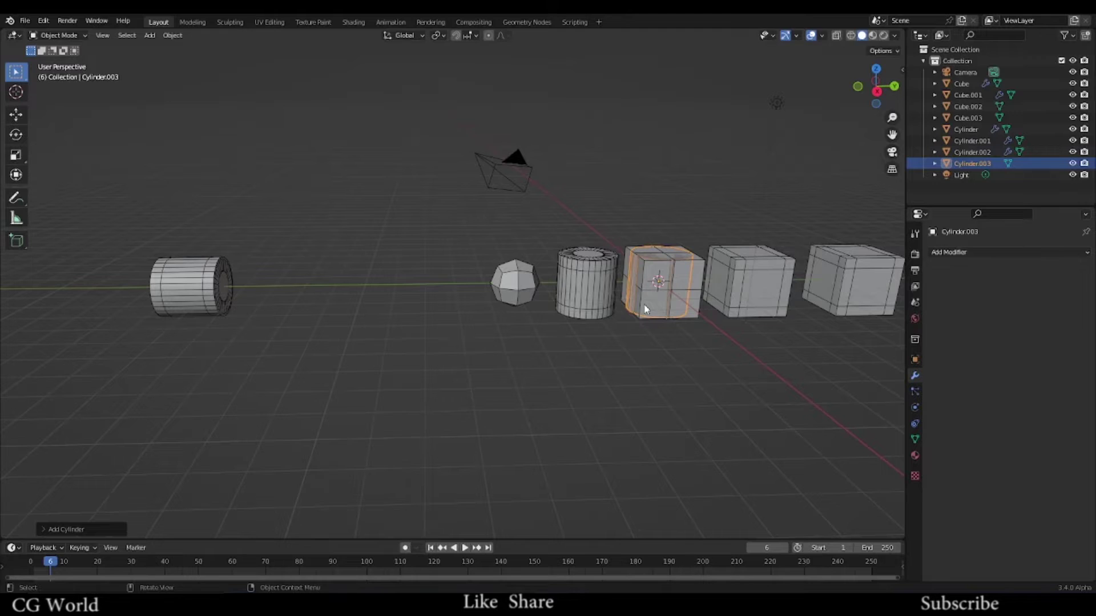
pyautogui.press('g')
pyautogui.press('y')
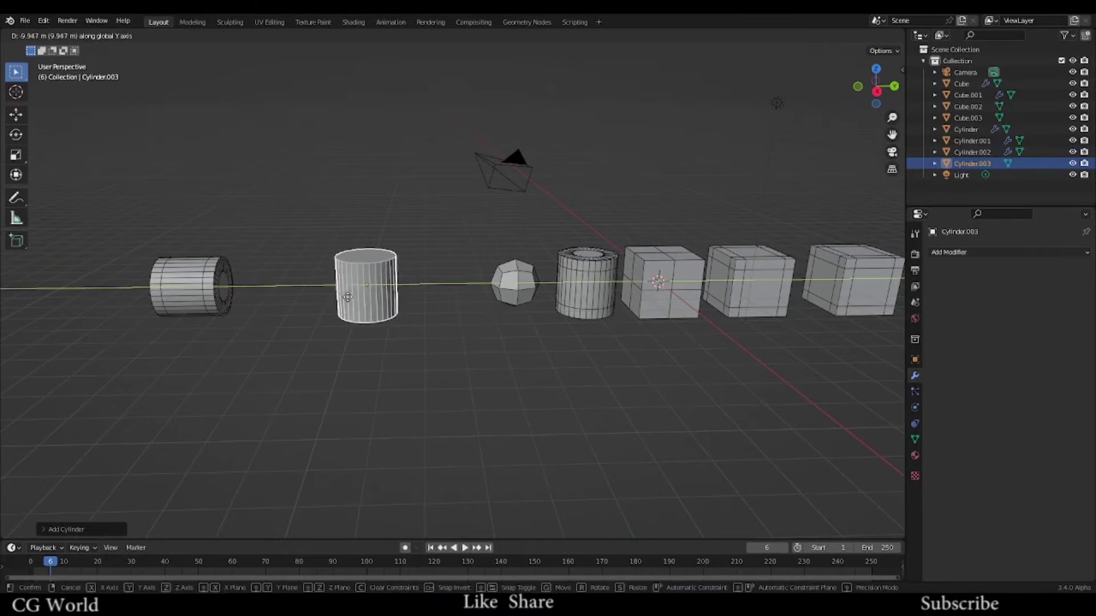
pyautogui.click(342, 297)
# Step: Rotate the new cylinder 90° about the X axis and enter edit mode on it
pyautogui.scroll(4, 406, 298)
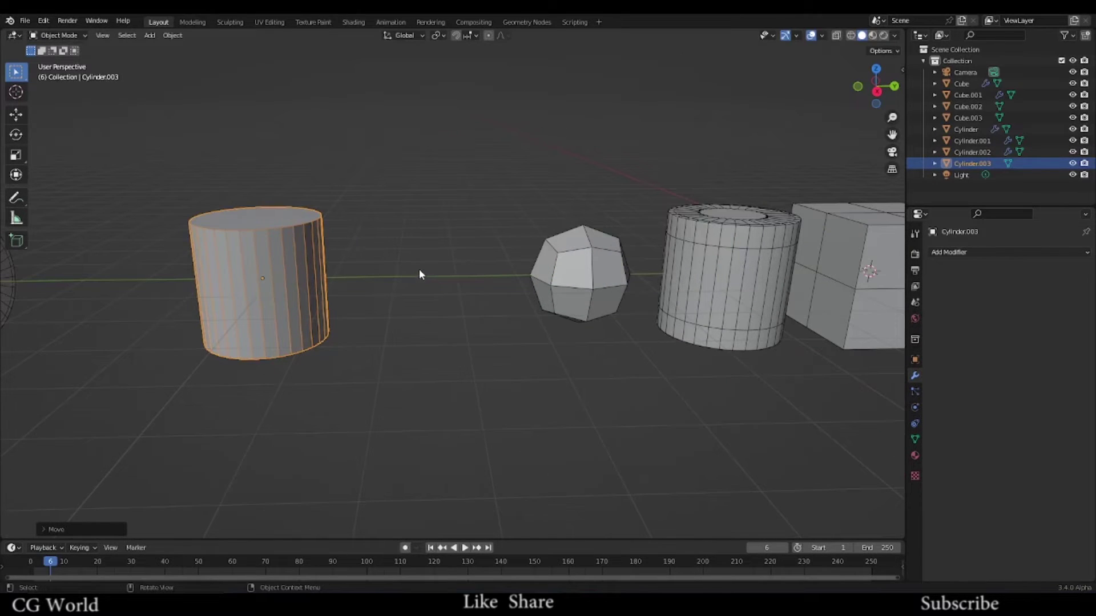
pyautogui.press('r')
pyautogui.write('x')
pyautogui.write('90')
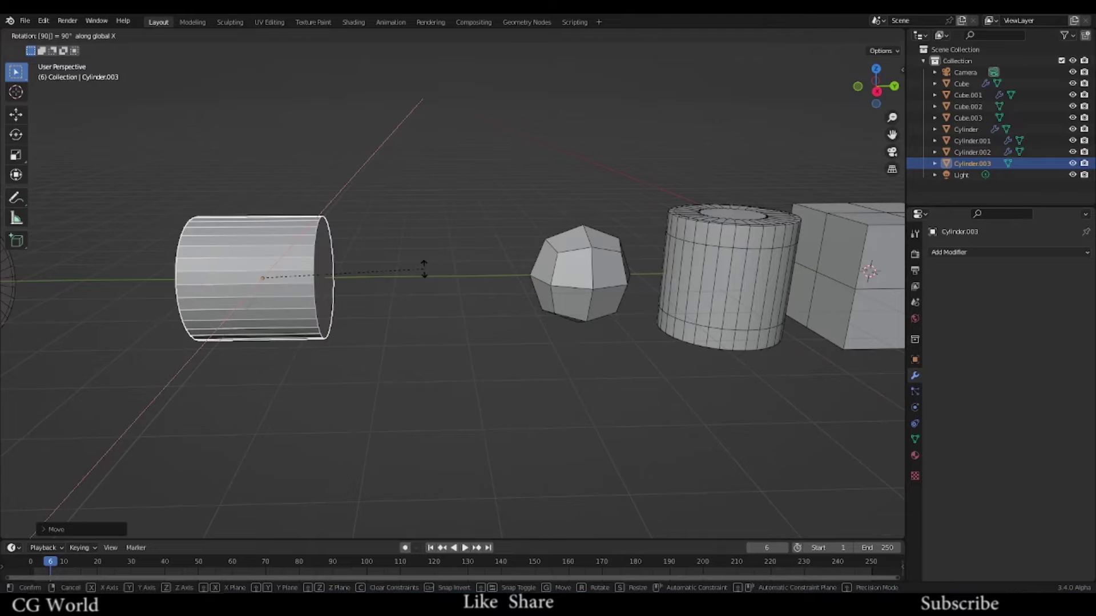
pyautogui.press('Return')
pyautogui.scroll(2, 388, 273)
pyautogui.moveTo(383, 269)
pyautogui.mouseDown(button='middle')
pyautogui.moveTo(482, 278)
pyautogui.moveTo(382, 260)
pyautogui.mouseUp(button='middle')
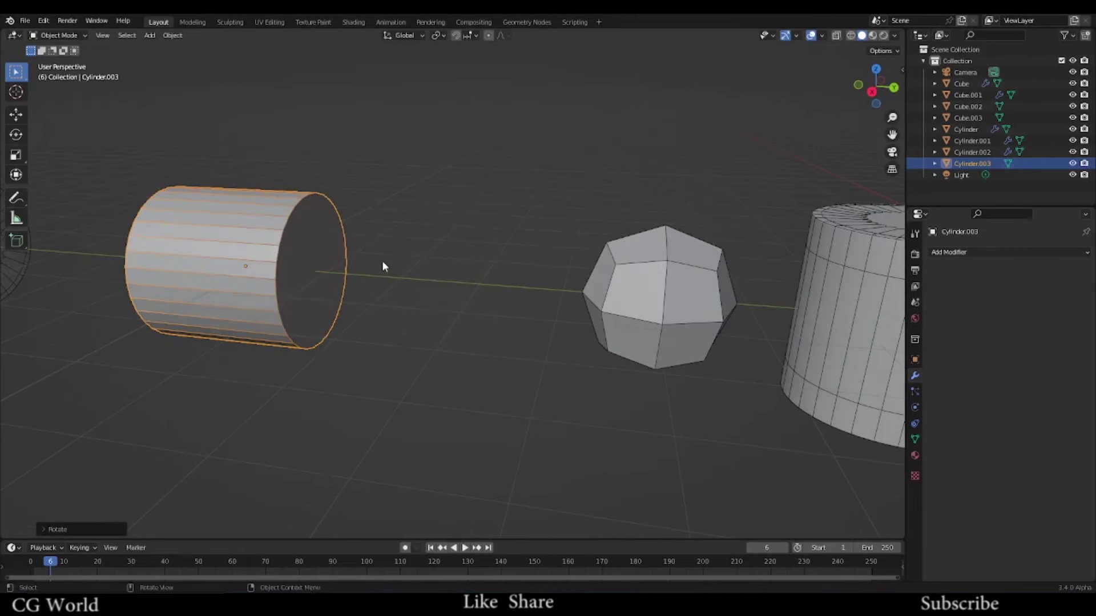
pyautogui.press('Tab')
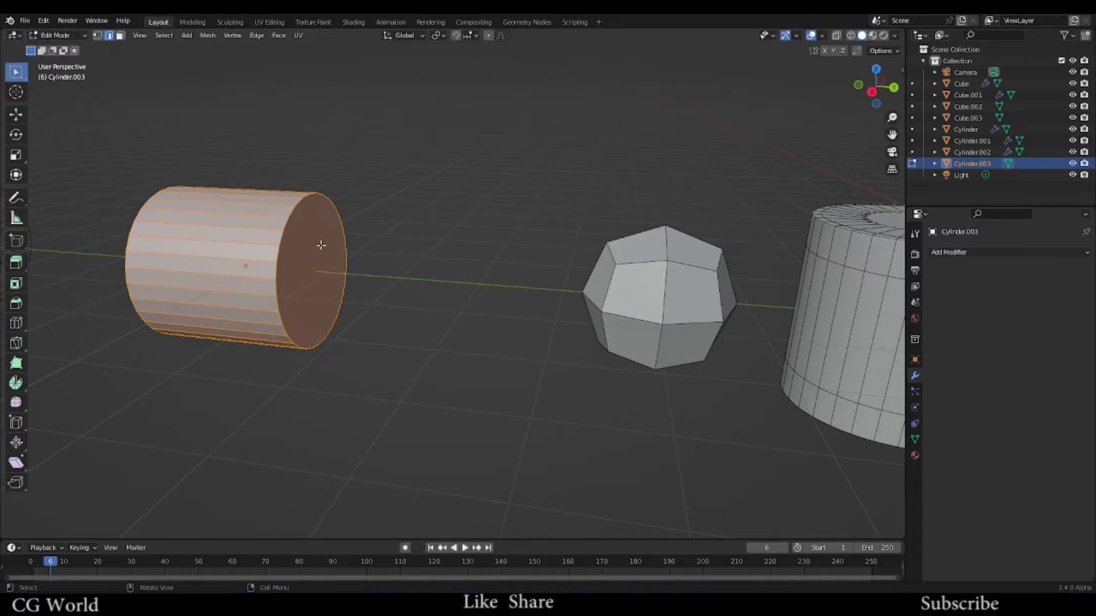
pyautogui.press('e')
pyautogui.click(314, 249)
pyautogui.hotkey('ctrl', 'z')
# Step: In face select mode, select the cylinder's end face nearest the faceted ball and extrude a short section from it
pyautogui.press('3')
pyautogui.click(378, 240)
pyautogui.click(327, 245)
pyautogui.moveTo(403, 271); pyautogui.dragTo(414, 269, button='middle')
pyautogui.press('e')
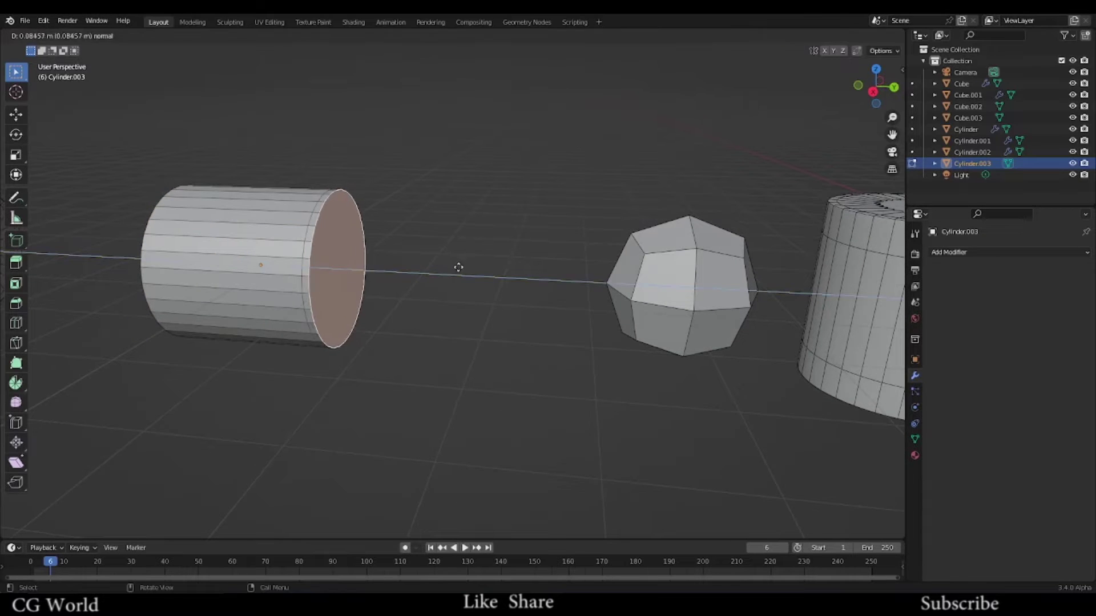
pyautogui.click(489, 276)
# Step: In the right orthographic view, rotate the extruded end face by about -13° and move it back about 0.18 m toward the cylinder
pyautogui.moveTo(499, 299); pyautogui.dragTo(507, 272, button='middle')
pyautogui.scroll(3, 575, 147)
pyautogui.keyDown('shift'); pyautogui.moveTo(573, 147); pyautogui.dragTo(533, 284, button='middle'); pyautogui.keyUp('shift')
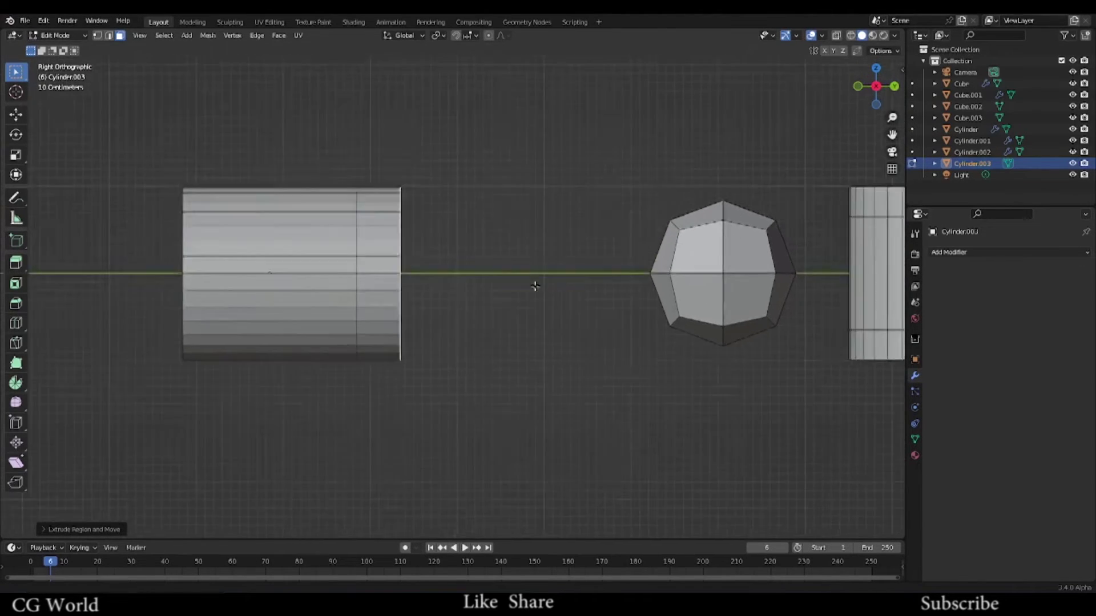
pyautogui.scroll(1, 455, 272)
pyautogui.press('r')
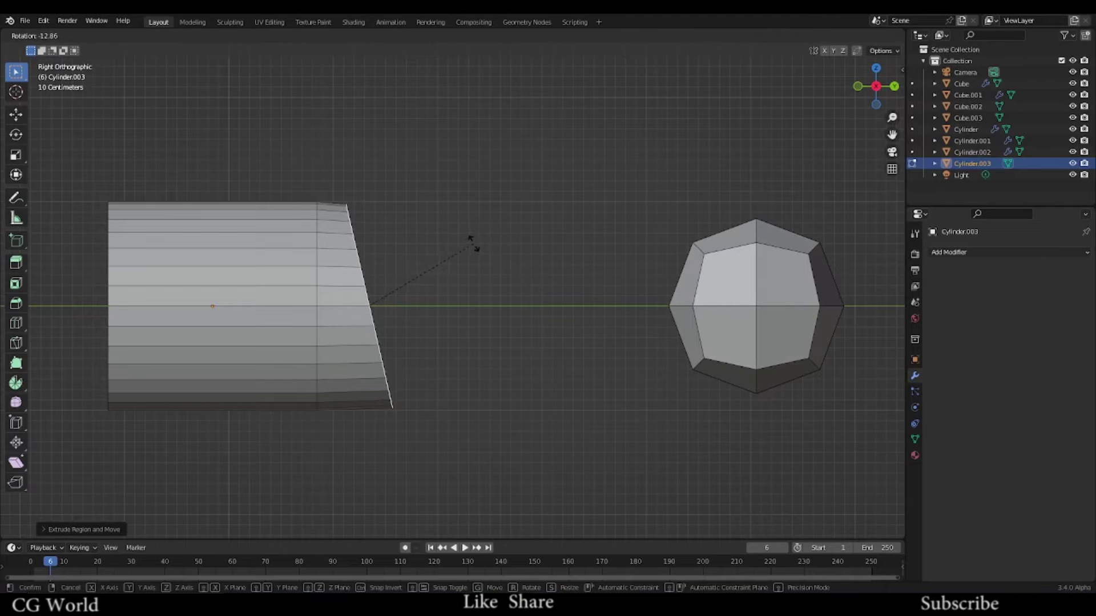
pyautogui.click(474, 244)
pyautogui.press('g')
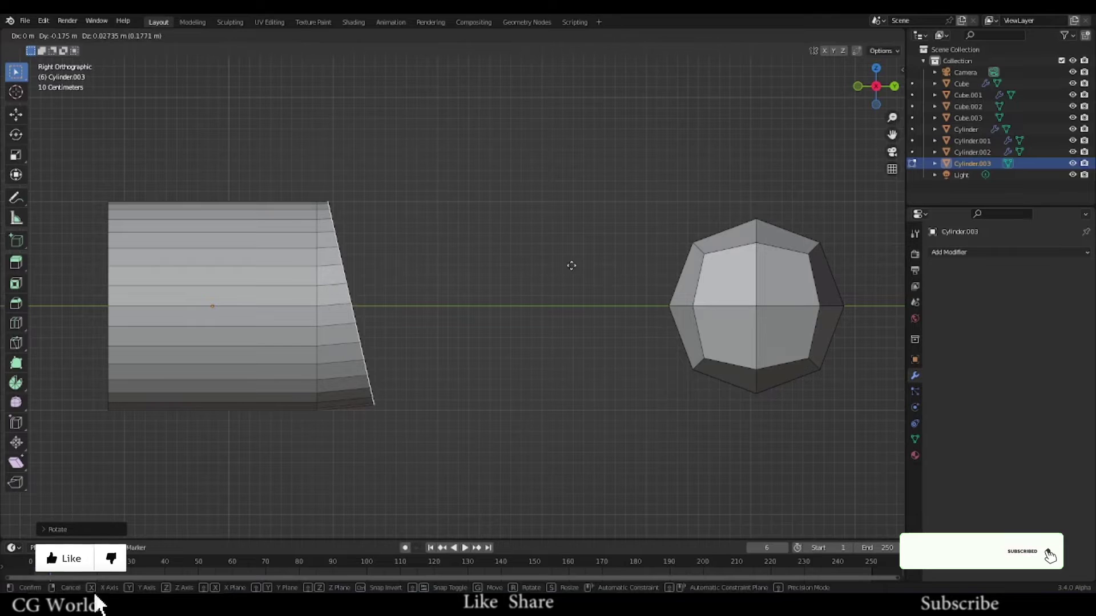
pyautogui.click(572, 264)
# Step: Extrude the tilted end face about 0.45 m, tilt it further upward, and reposition it to continue the bend
pyautogui.press('e')
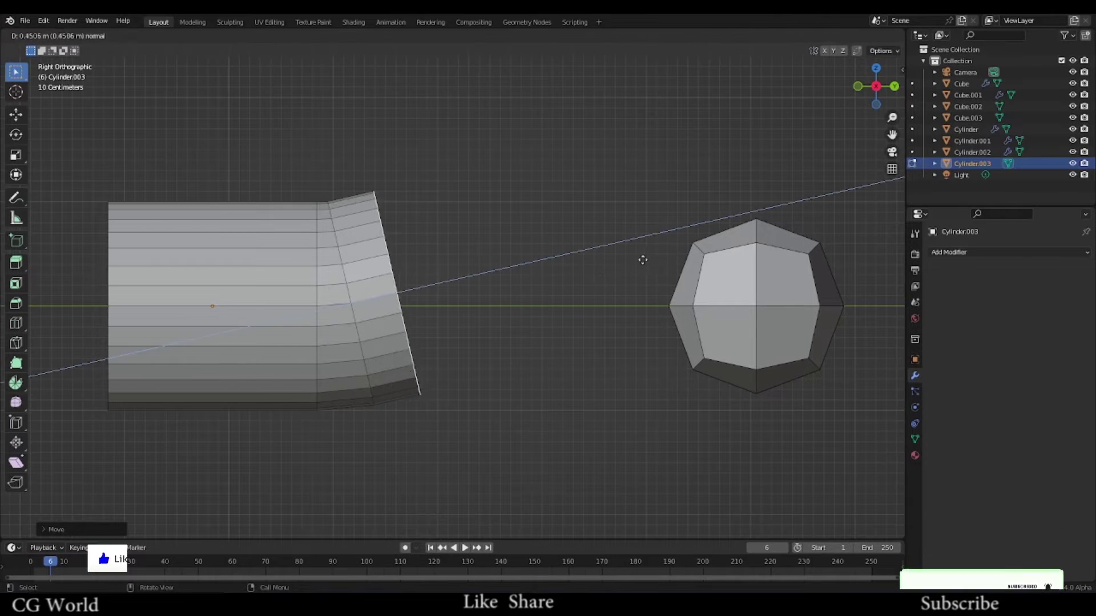
pyautogui.click(647, 262)
pyautogui.press('r')
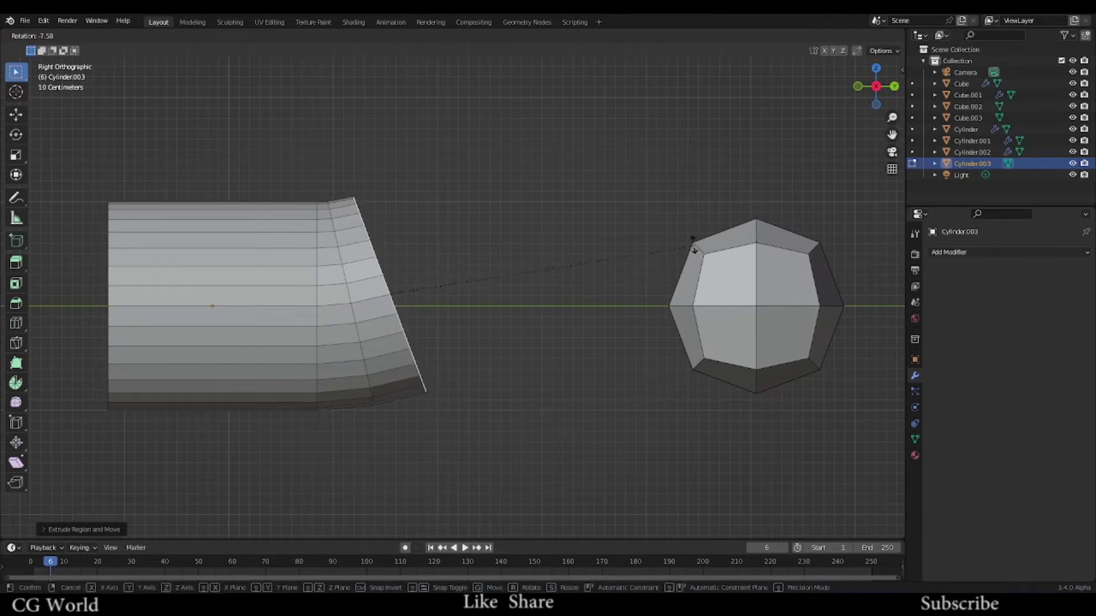
pyautogui.click(681, 222)
pyautogui.press('g')
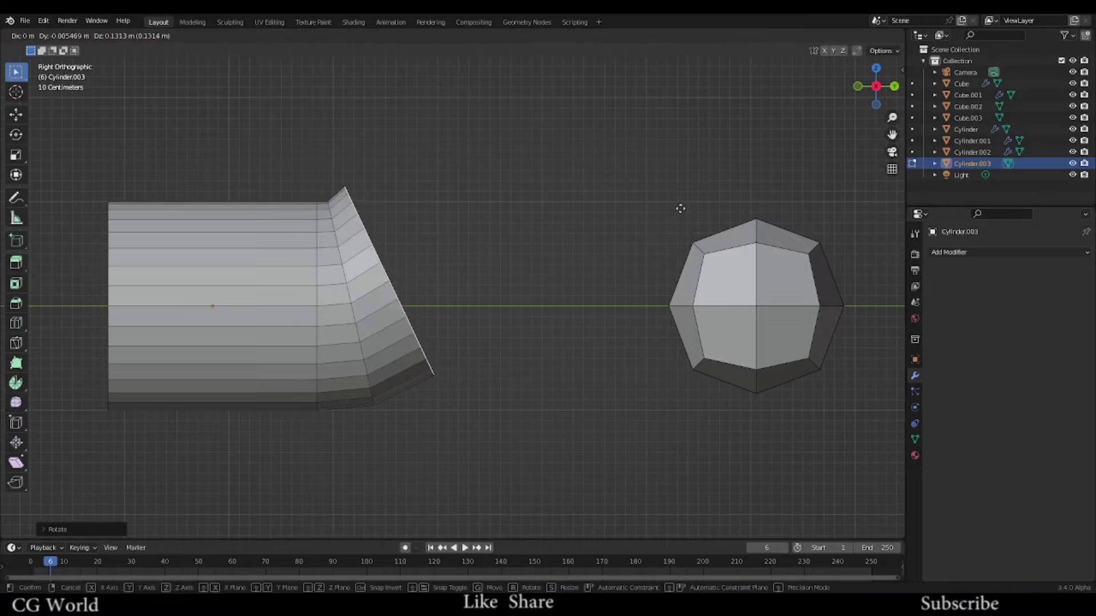
pyautogui.click(671, 215)
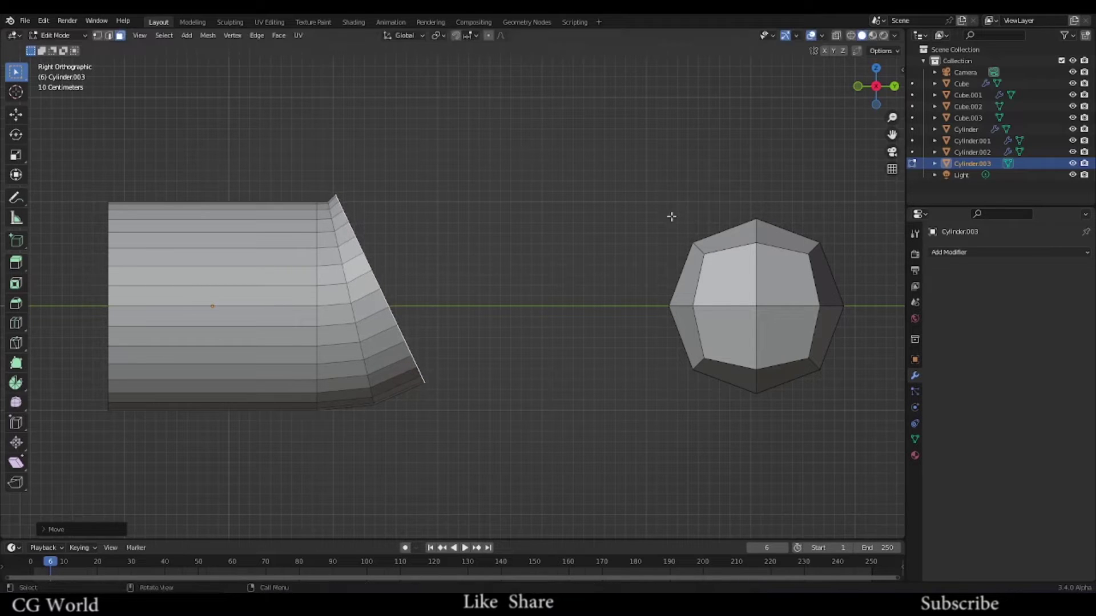
# Step: Extrude the end face about 3 m and move it about -2.36 m in Y and 1.16 m in Z, making the pipe turn upward
pyautogui.press('e')
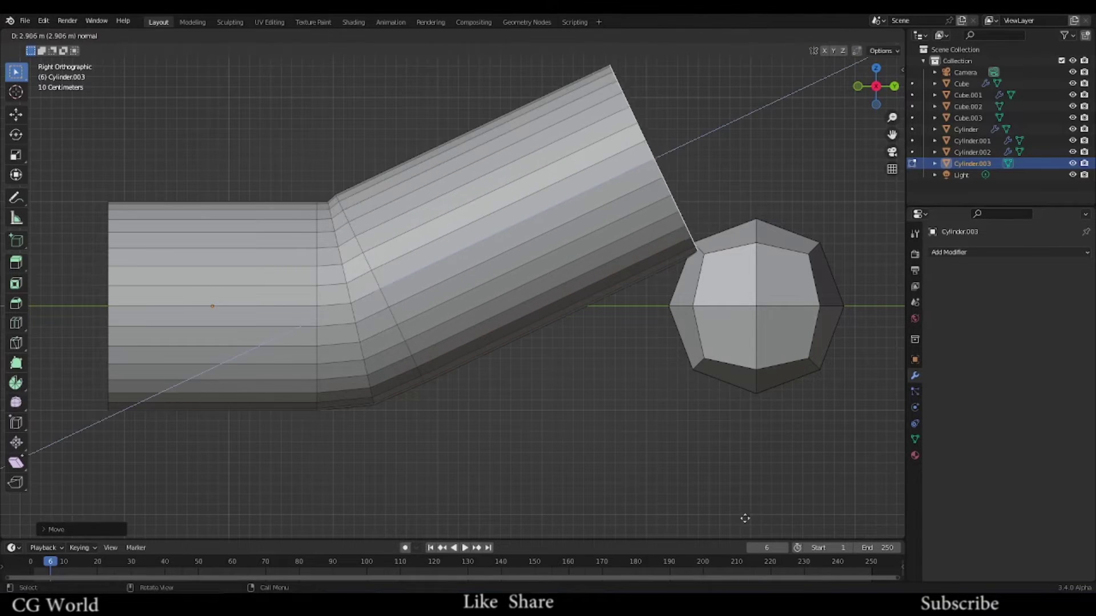
pyautogui.click(720, 454)
pyautogui.scroll(-2, 720, 451)
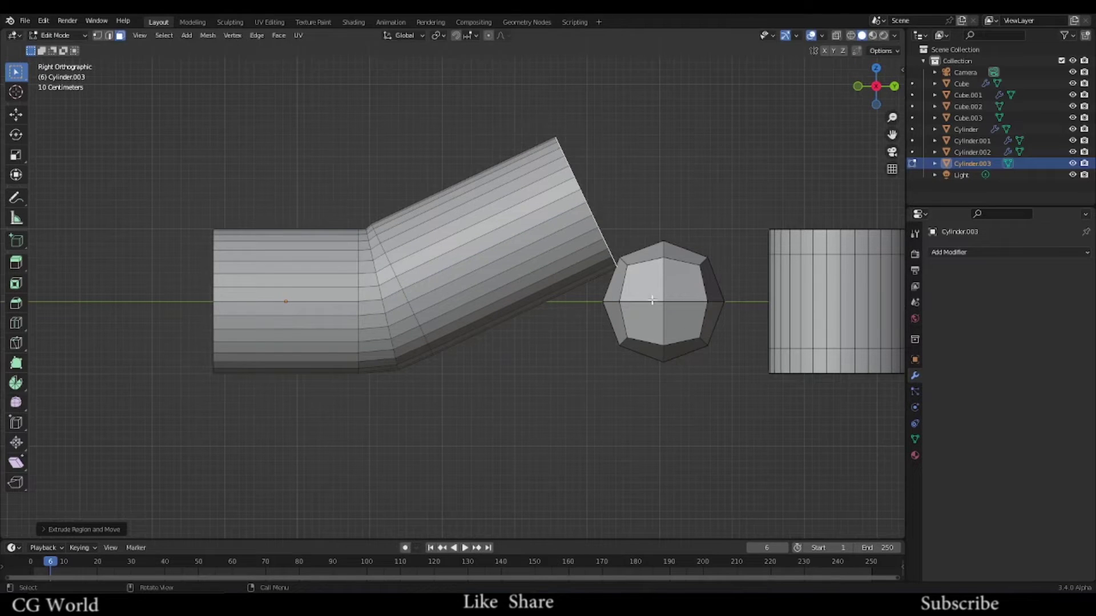
pyautogui.press('g')
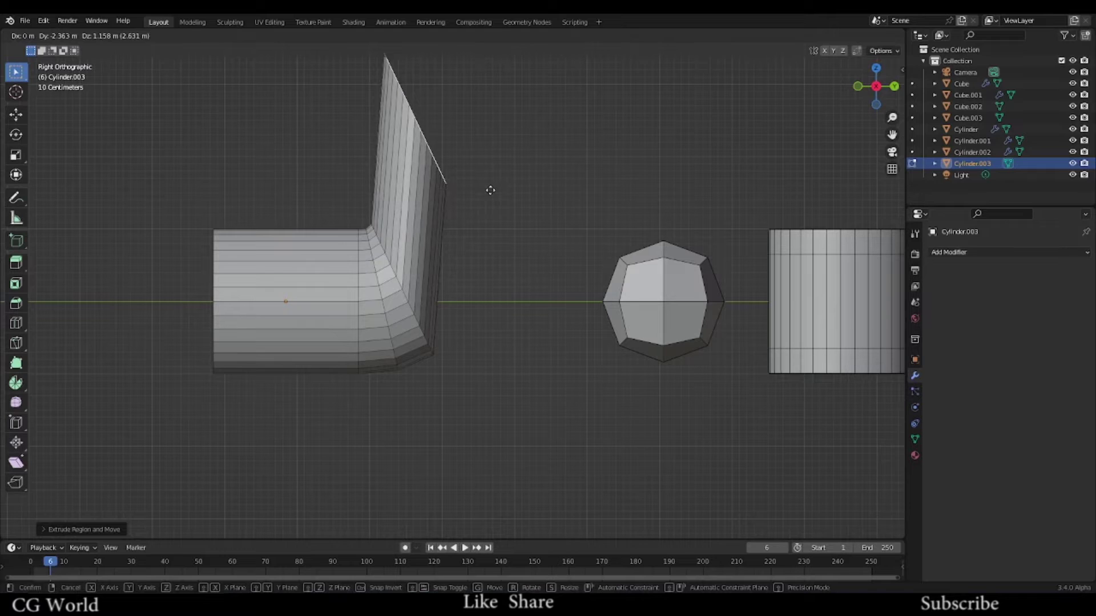
pyautogui.click(489, 190)
# Step: Rotate the upper end face by about -33° and scale it to about 0.67
pyautogui.press('r')
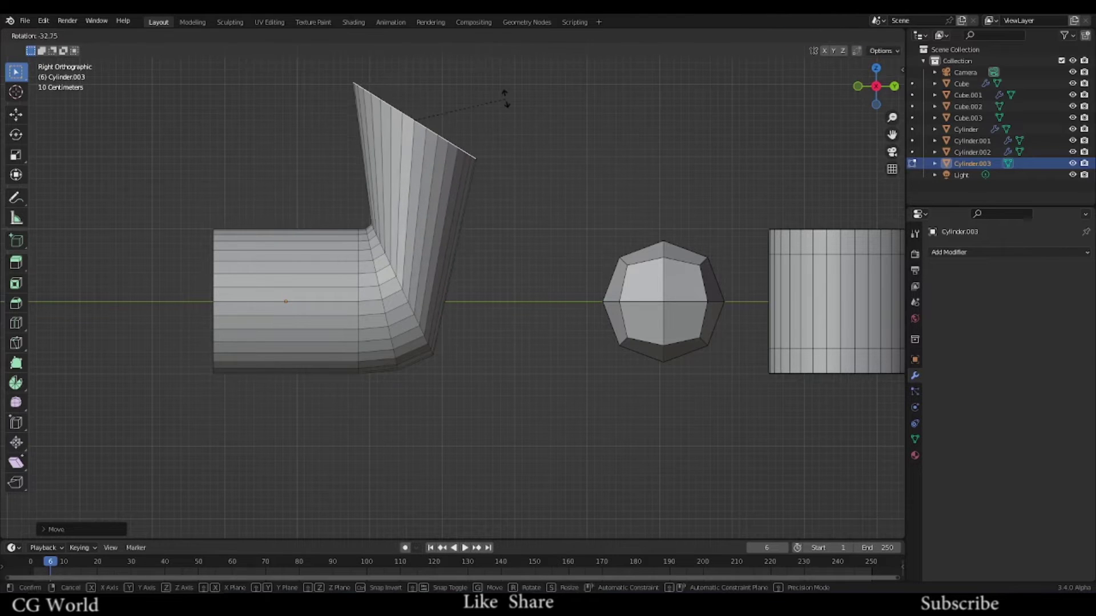
pyautogui.click(506, 98)
pyautogui.press('s')
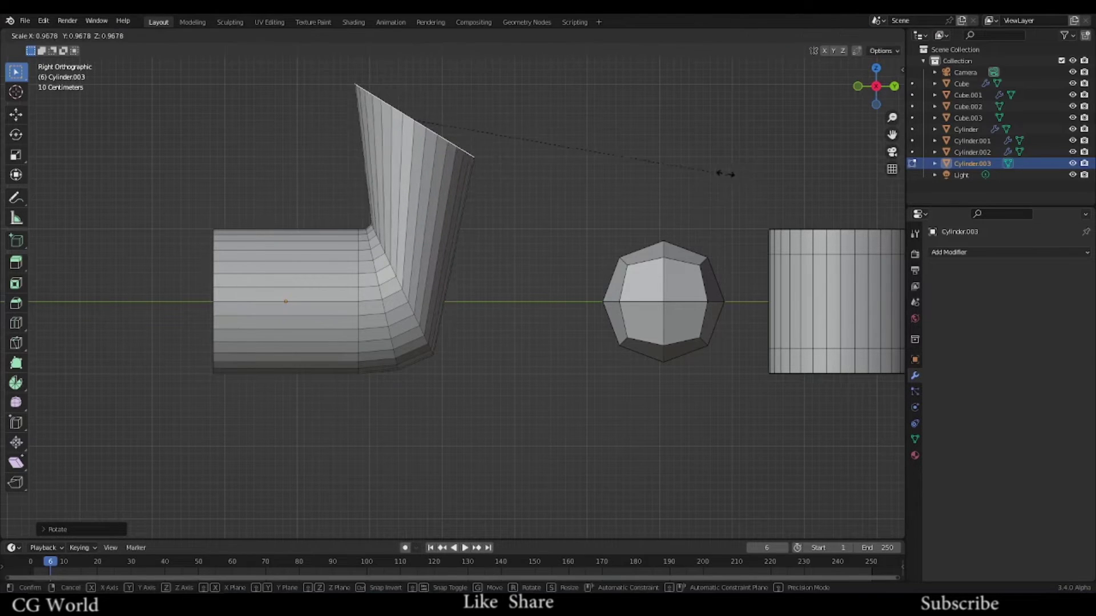
pyautogui.click(638, 156)
# Step: Extrude another section from the upper end face and move it about -0.76 m in Y and 0.67 m in Z so it stands upright
pyautogui.keyDown('shift'); pyautogui.moveTo(614, 164); pyautogui.dragTo(567, 253, button='middle'); pyautogui.keyUp('shift')
pyautogui.scroll(1, 523, 188)
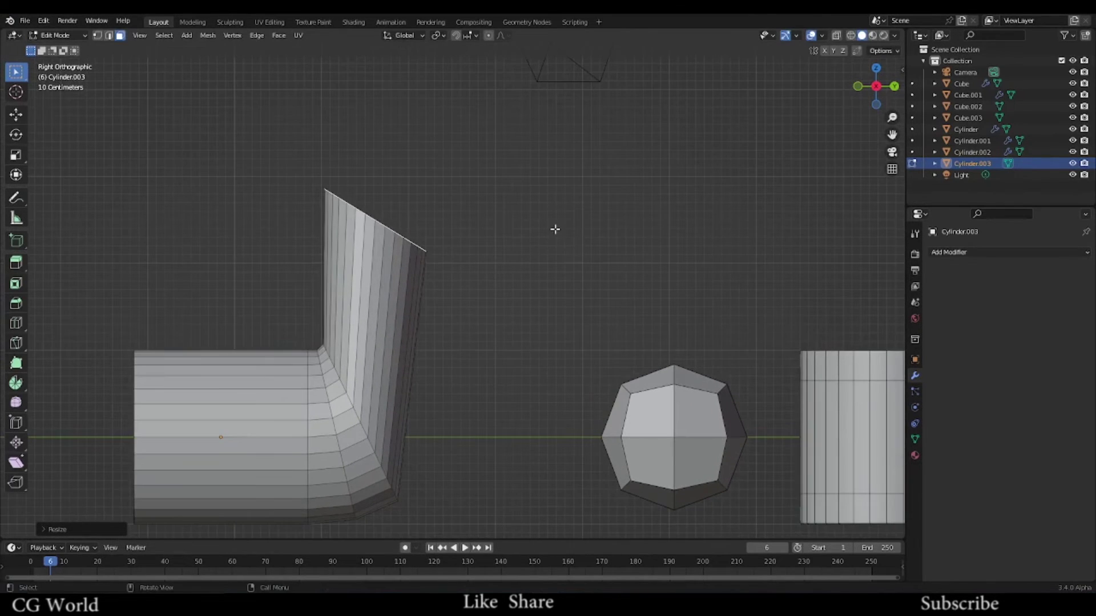
pyautogui.press('e')
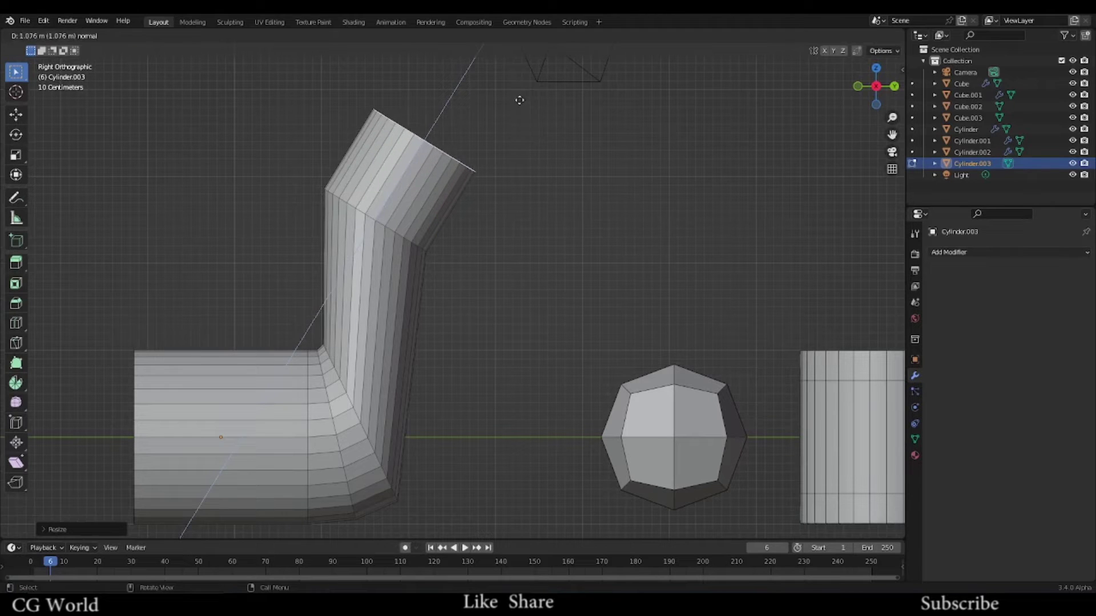
pyautogui.click(494, 43)
pyautogui.keyDown('shift'); pyautogui.scroll(4, 553, 225); pyautogui.keyUp('shift')
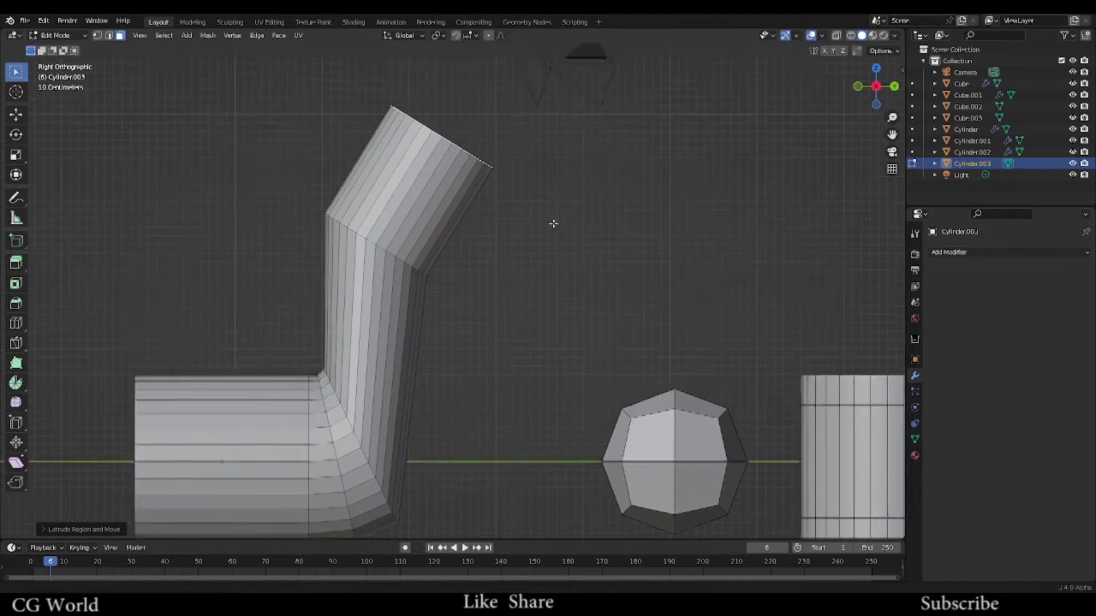
pyautogui.press('g')
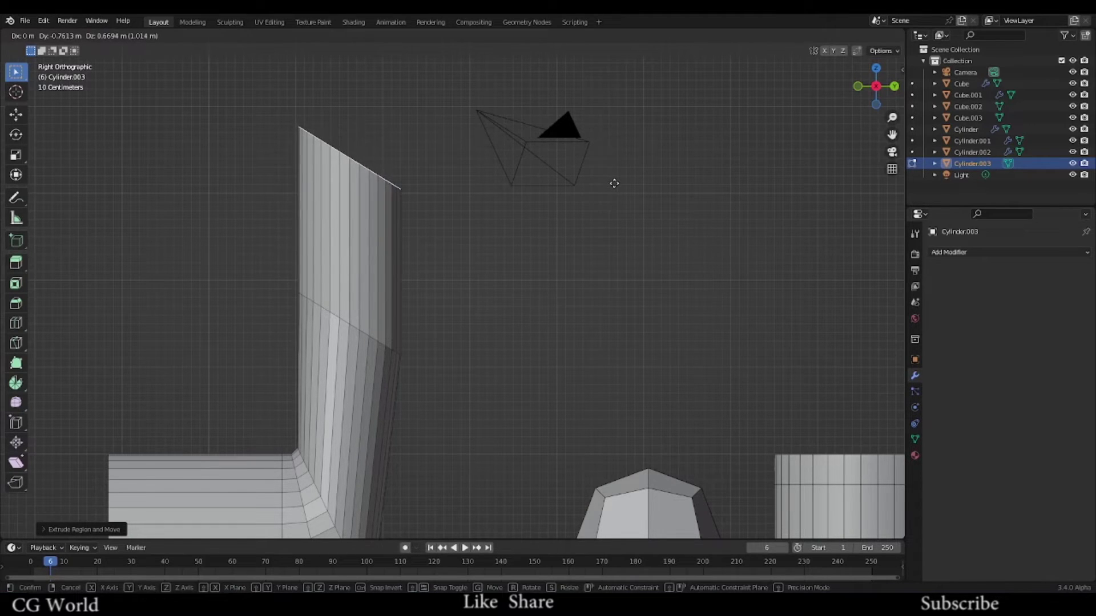
pyautogui.click(615, 185)
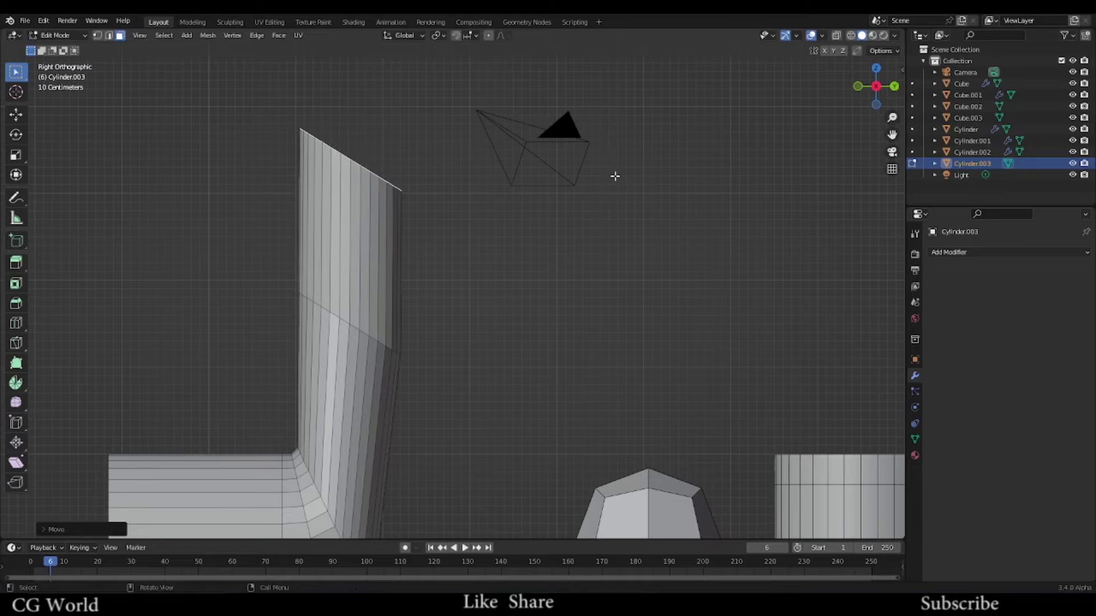
# Step: Extrude a short section from the pipe's upper end face, rotate it about 17°, and move it about -0.14 m in Z
pyautogui.press('e')
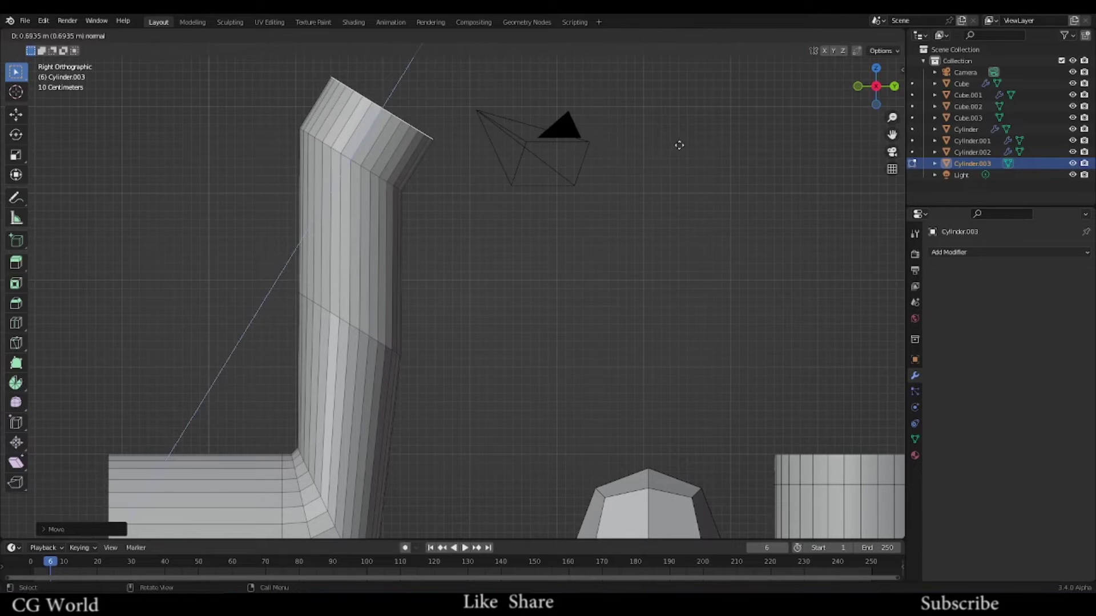
pyautogui.click(669, 169)
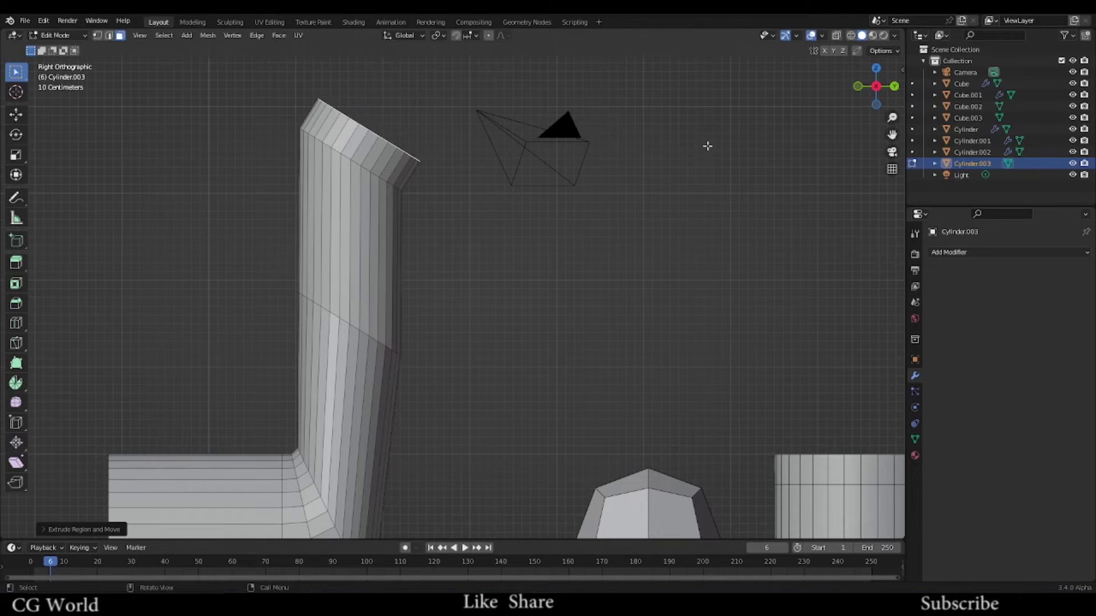
pyautogui.press('r')
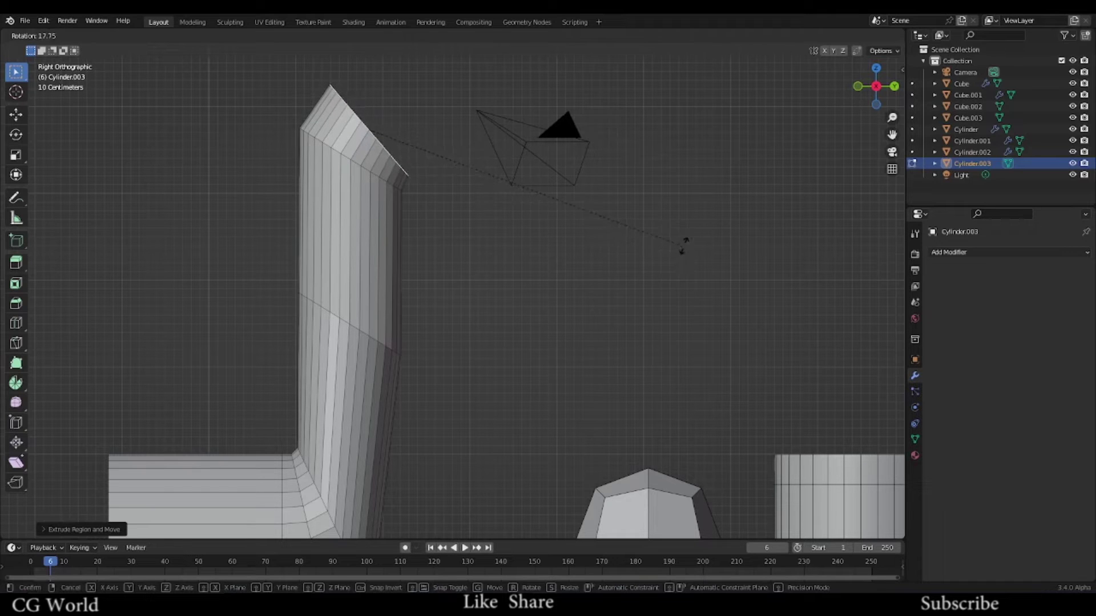
pyautogui.click(688, 236)
pyautogui.press('g')
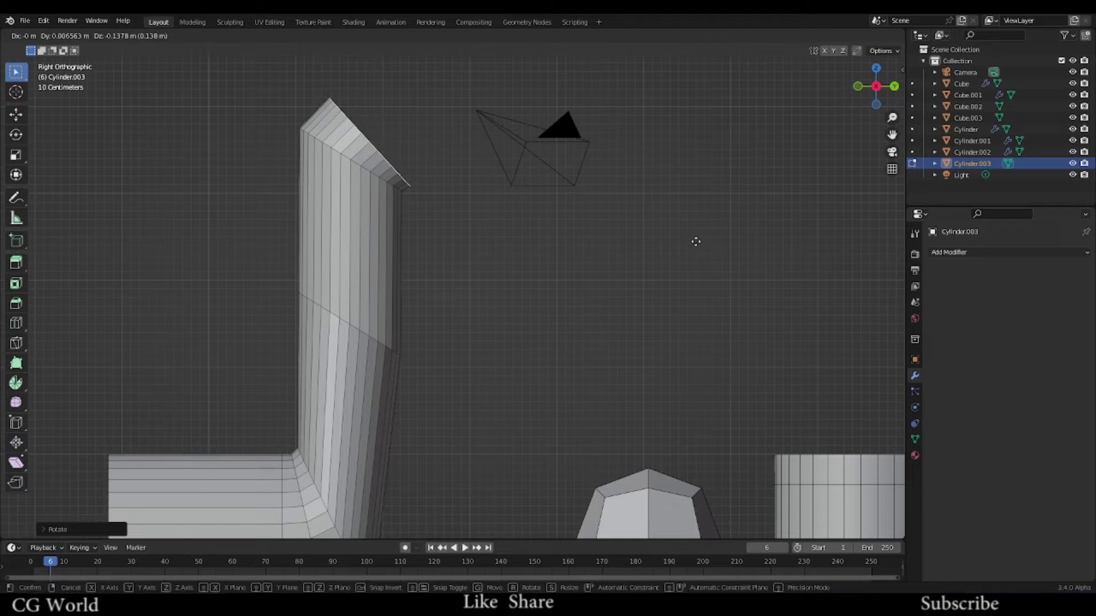
pyautogui.click(696, 241)
# Step: Extrude another section from the tilted upper end face and move it about 0.3 m in Y and -0.45 m in Z
pyautogui.press('e')
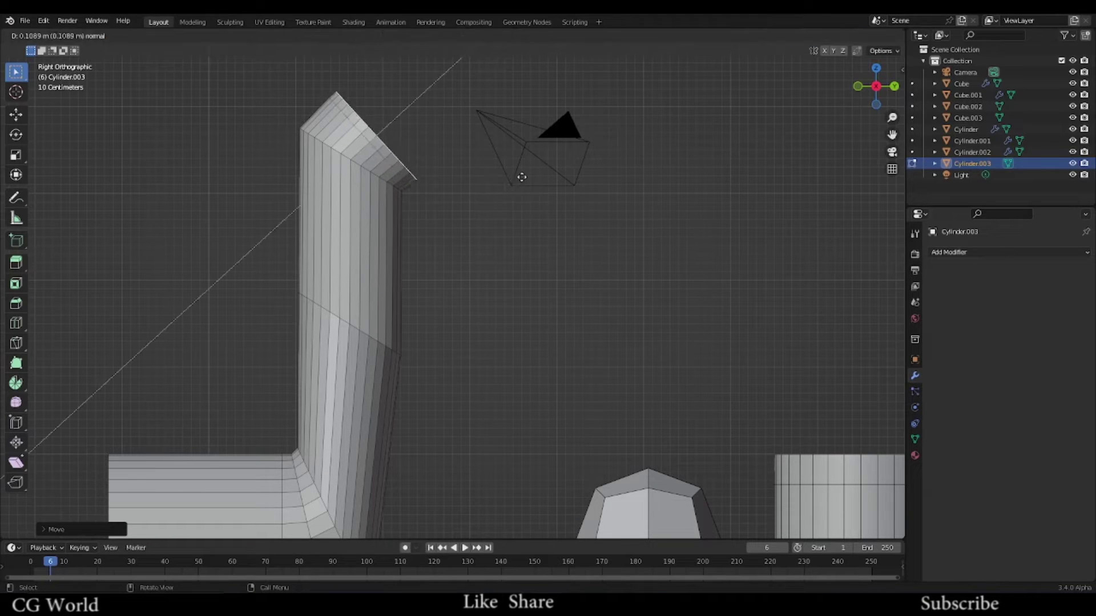
pyautogui.click(587, 173)
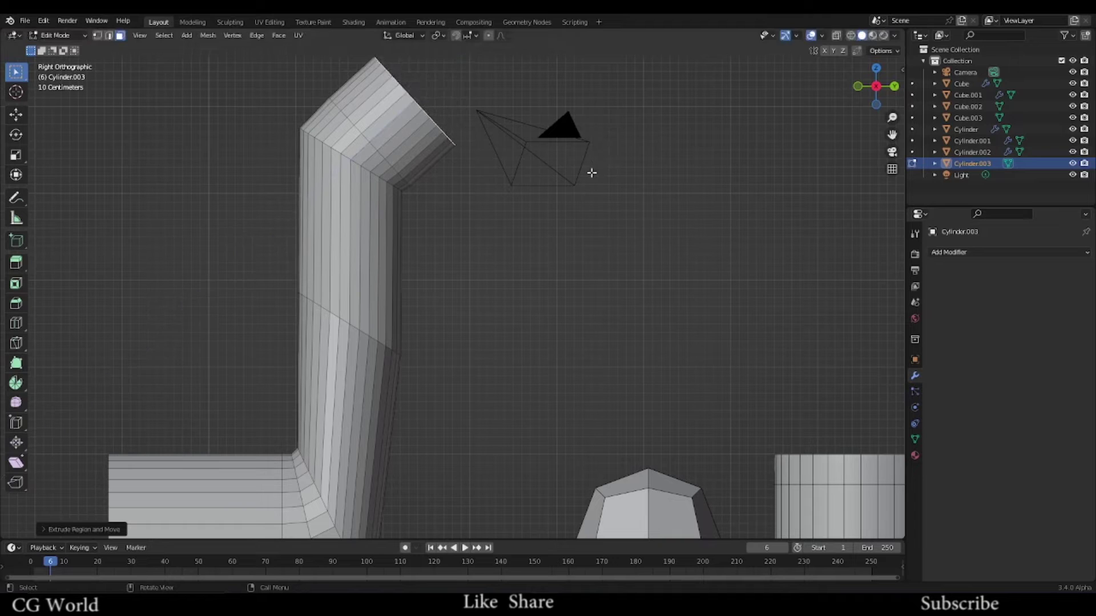
pyautogui.press('g')
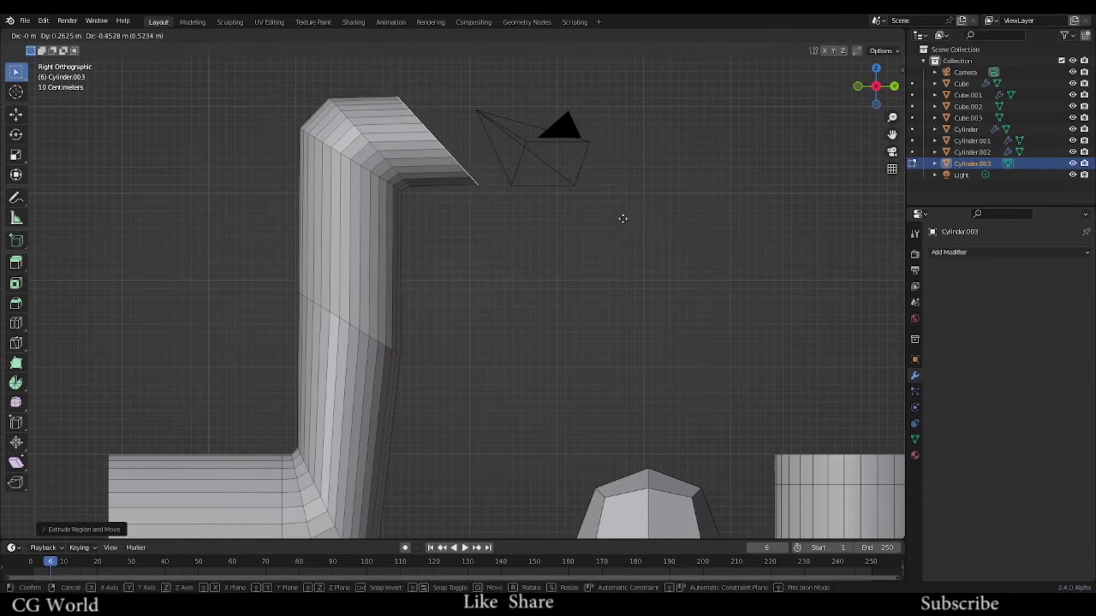
pyautogui.click(628, 220)
# Step: Rotate the new end face to nearly vertical and scale it down to match the pipe's thickness
pyautogui.press('r')
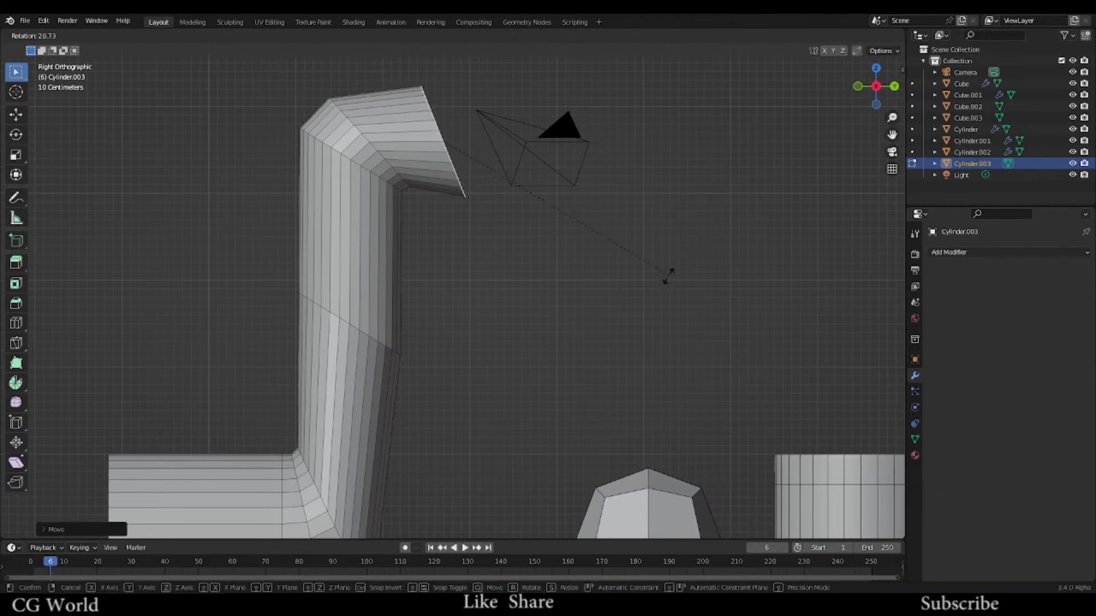
pyautogui.click(611, 296)
pyautogui.press('s')
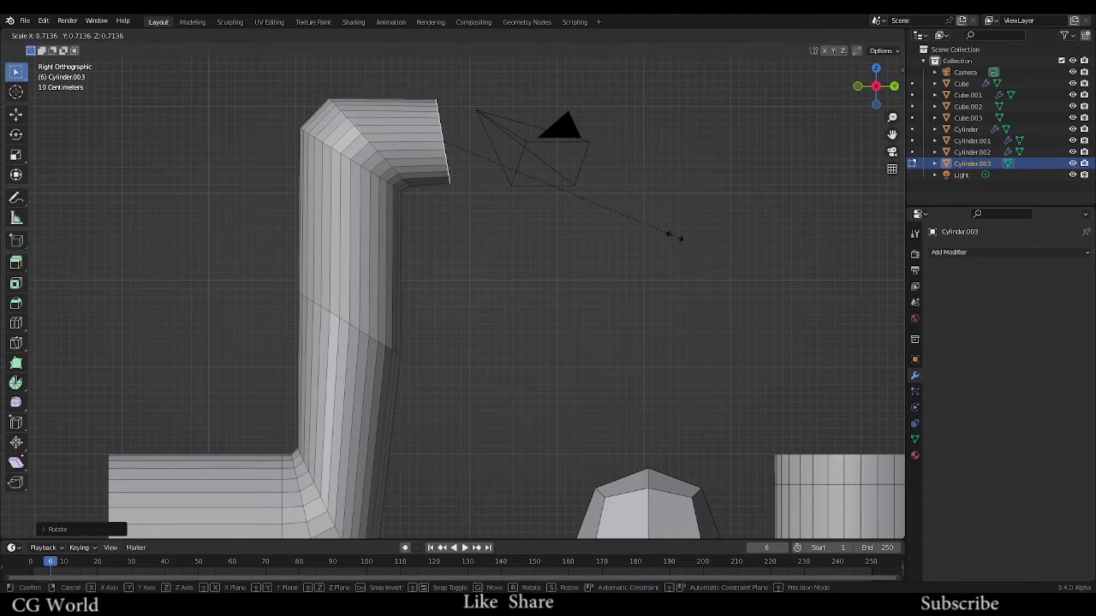
pyautogui.click(686, 244)
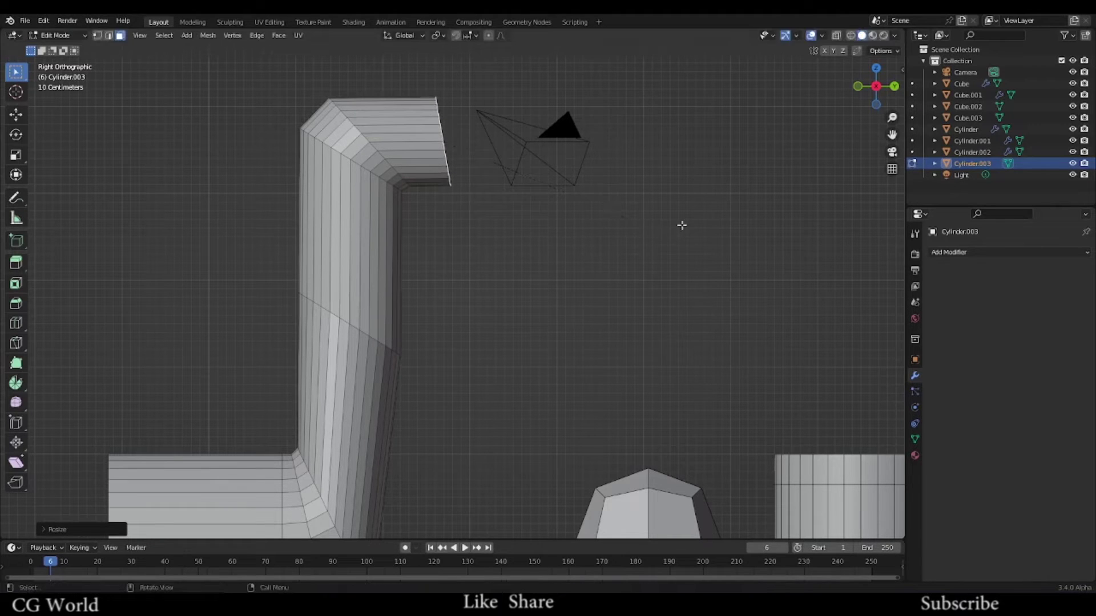
# Step: Extrude a long section from the end face, lower it so the arm runs nearly horizontal, and rotate the face to vertical
pyautogui.press('e')
pyautogui.click(792, 207)
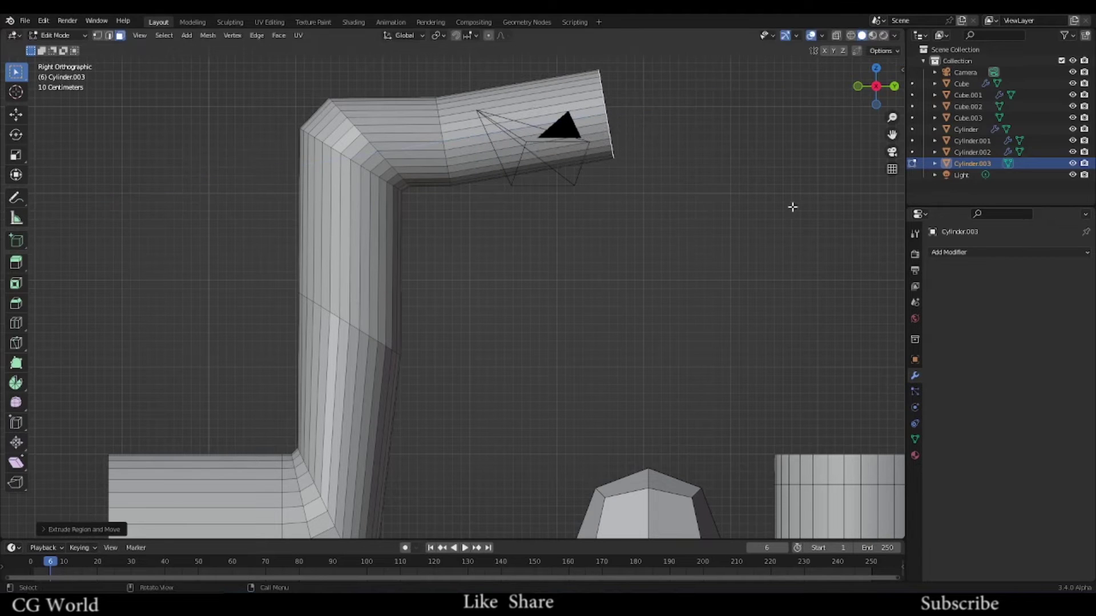
pyautogui.press('g')
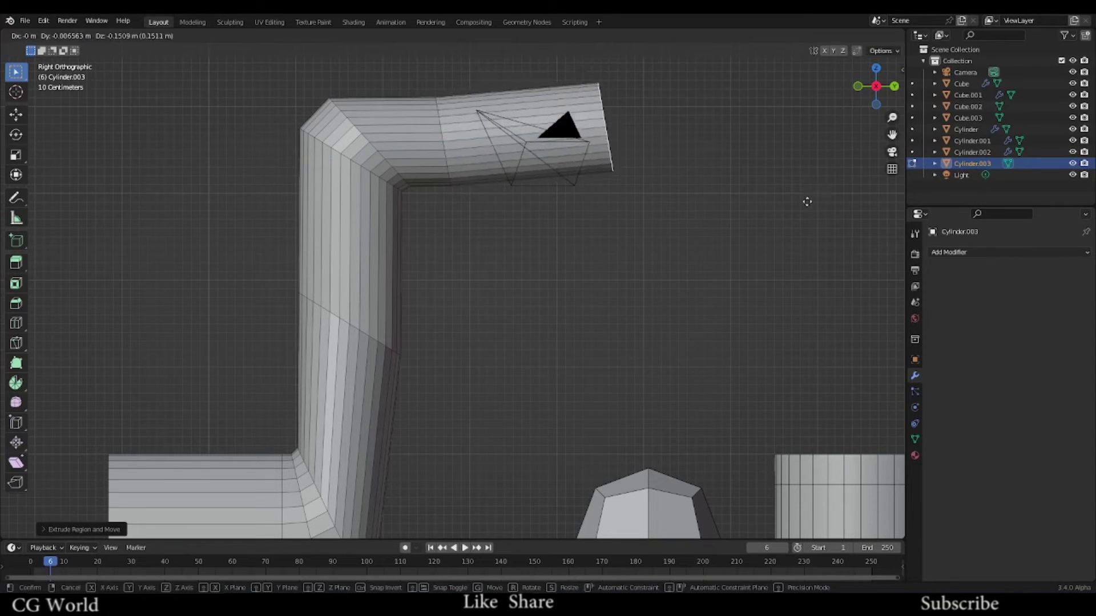
pyautogui.click(804, 220)
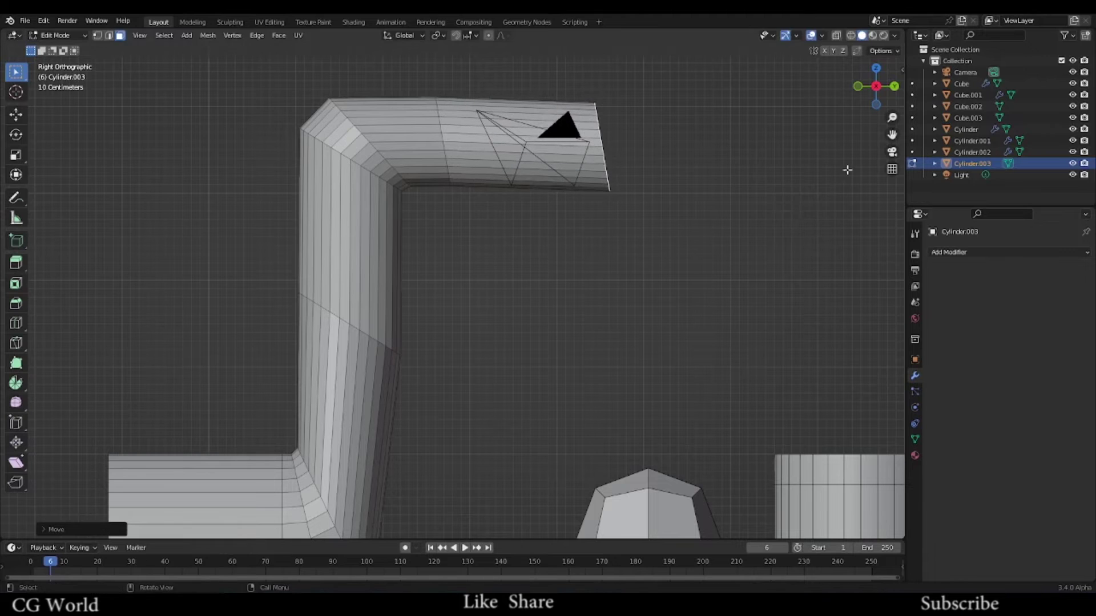
pyautogui.press('r')
pyautogui.click(840, 195)
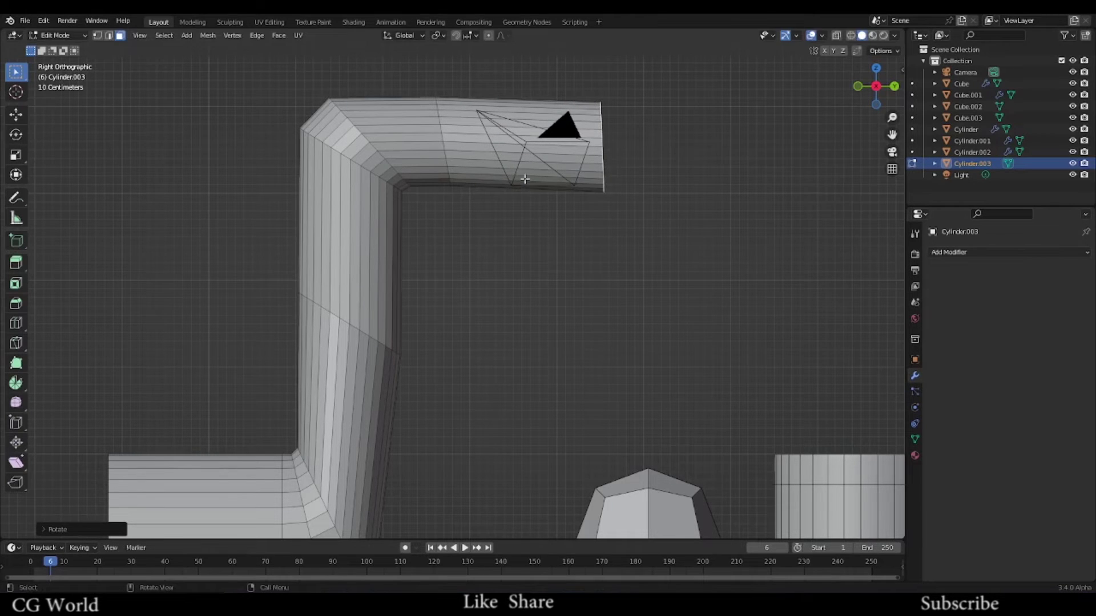
# Step: Examine the edge loops around the pipe's lower bend and along its upright section
pyautogui.scroll(2, 522, 182)
pyautogui.keyDown('shift'); pyautogui.moveTo(489, 206); pyautogui.dragTo(513, 212, button='middle'); pyautogui.keyUp('shift')
pyautogui.scroll(1, 503, 243)
pyautogui.scroll(-4, 513, 228)
pyautogui.keyDown('shift'); pyautogui.moveTo(526, 375); pyautogui.dragTo(567, 209, button='middle'); pyautogui.keyUp('shift')
pyautogui.scroll(1, 474, 407)
pyautogui.keyDown('shift'); pyautogui.moveTo(485, 412); pyautogui.dragTo(548, 325, button='middle'); pyautogui.keyUp('shift')
pyautogui.scroll(2, 480, 254)
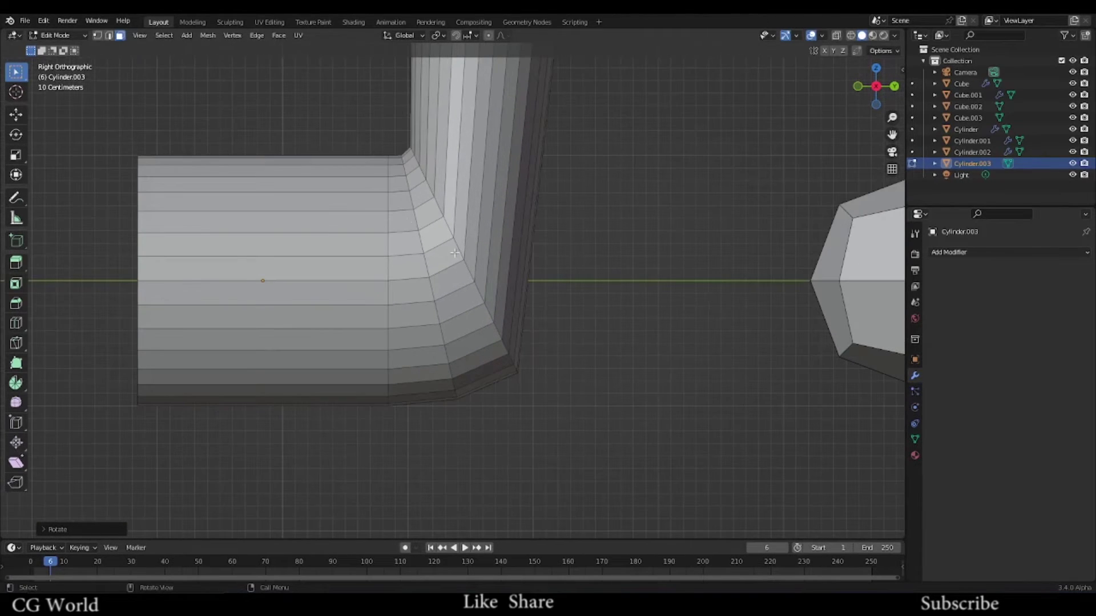
pyautogui.scroll(-1, 488, 269)
pyautogui.keyDown('shift'); pyautogui.moveTo(557, 250); pyautogui.dragTo(536, 294, button='middle'); pyautogui.keyUp('shift')
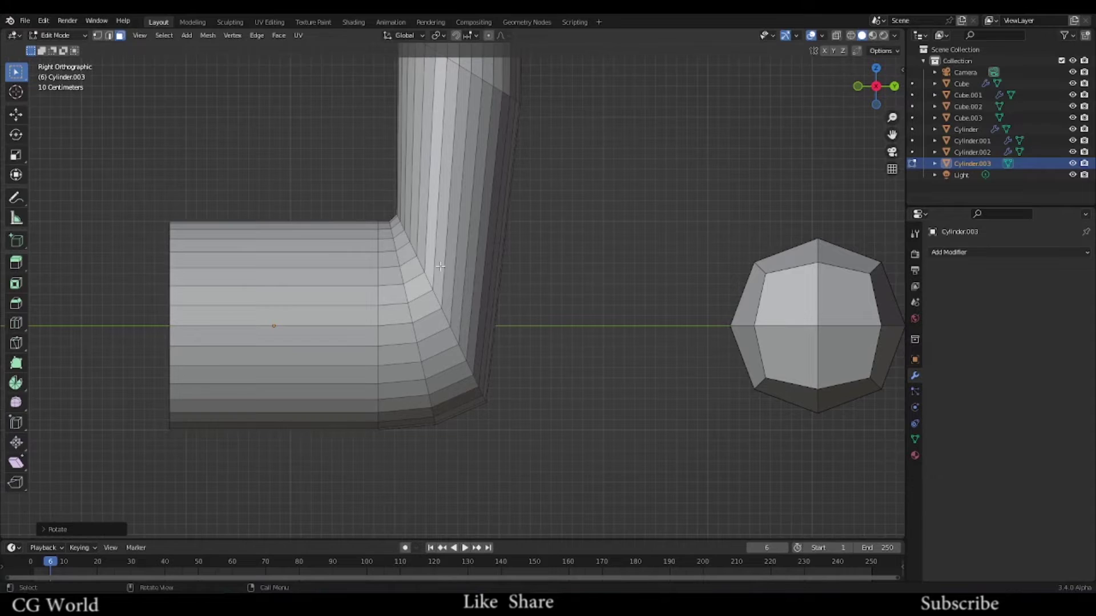
pyautogui.scroll(-1, 456, 268)
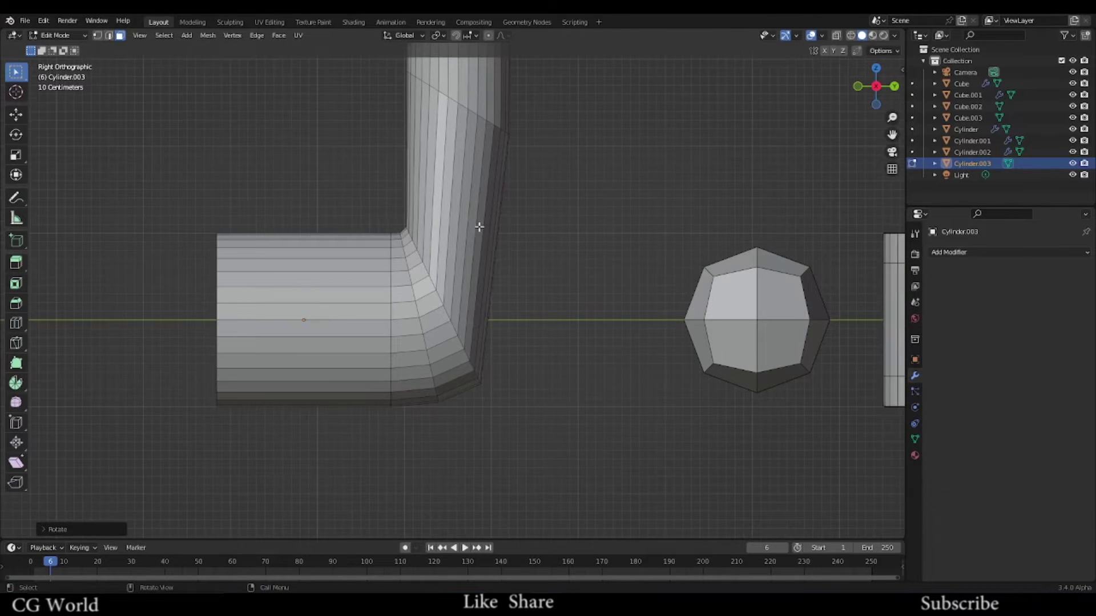
pyautogui.scroll(-1, 479, 227)
pyautogui.scroll(3, 451, 261)
pyautogui.scroll(-2, 457, 258)
pyautogui.scroll(2, 509, 336)
pyautogui.keyDown('shift'); pyautogui.moveTo(558, 340); pyautogui.dragTo(563, 291, button='middle'); pyautogui.keyUp('shift')
pyautogui.scroll(2, 407, 380)
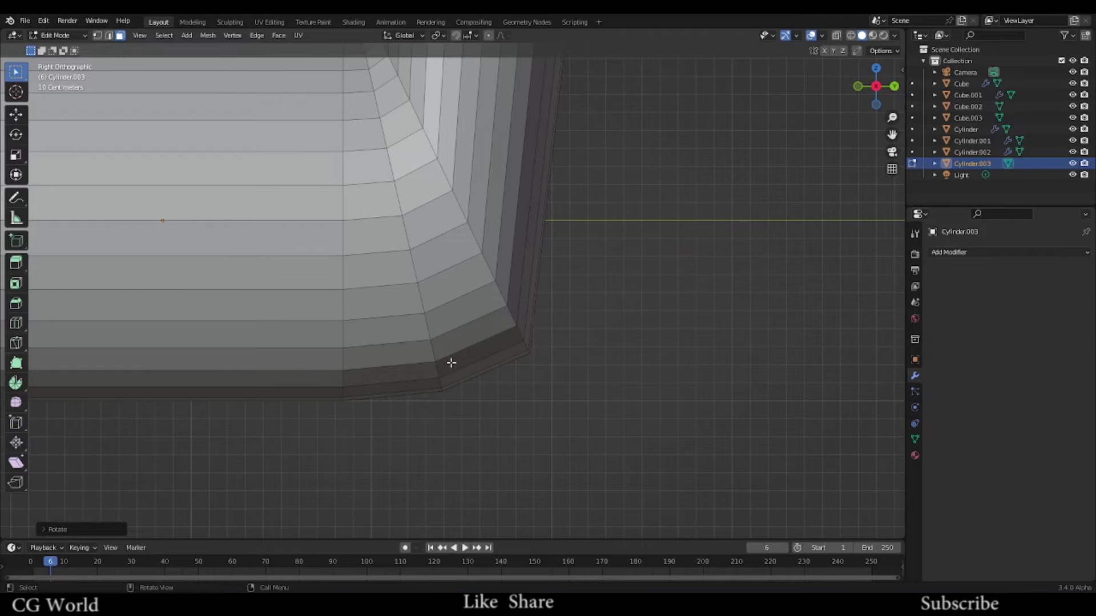
pyautogui.scroll(-1, 454, 321)
pyautogui.scroll(1, 466, 288)
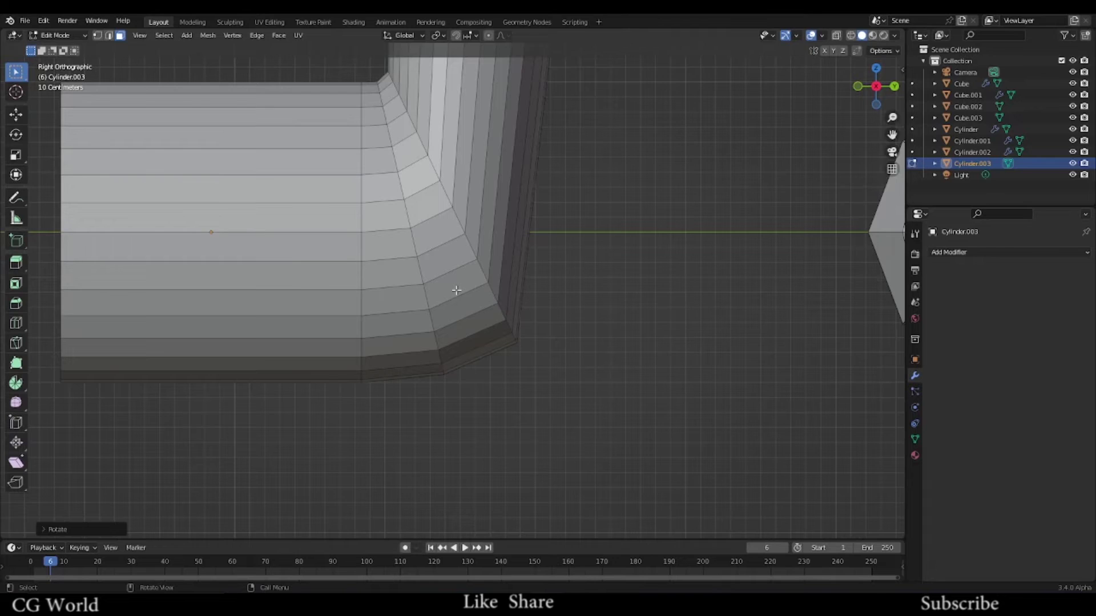
pyautogui.scroll(-3, 455, 291)
pyautogui.scroll(-1, 482, 281)
pyautogui.keyDown('shift'); pyautogui.moveTo(500, 253); pyautogui.dragTo(442, 352, button='middle'); pyautogui.keyUp('shift')
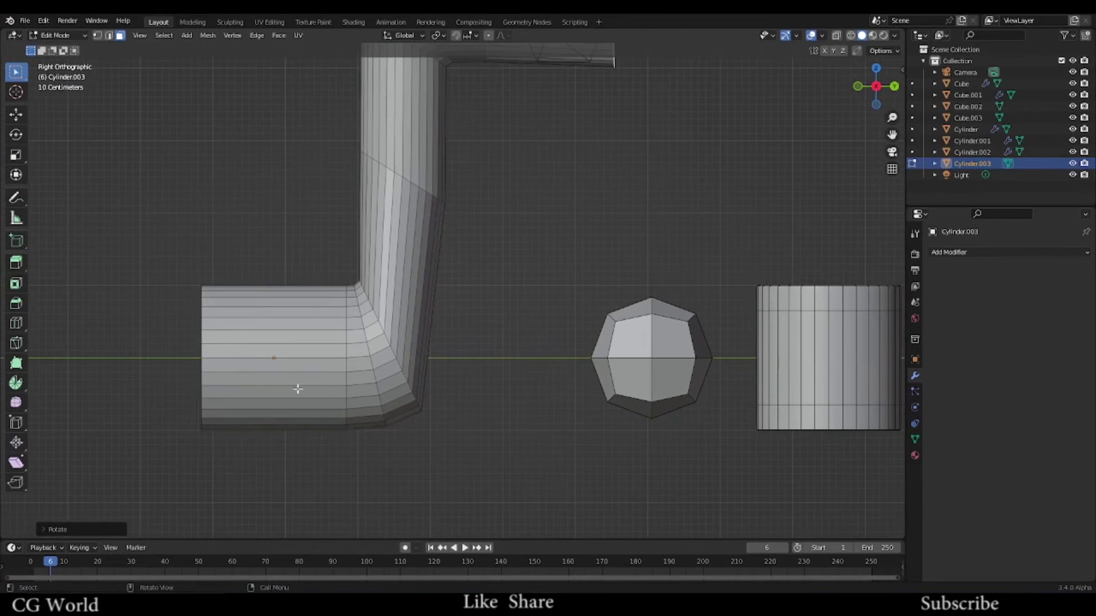
pyautogui.scroll(-2, 414, 213)
pyautogui.scroll(2, 446, 329)
pyautogui.keyDown('shift'); pyautogui.moveTo(486, 288); pyautogui.dragTo(462, 306, button='middle'); pyautogui.keyUp('shift')
pyautogui.scroll(-1, 382, 247)
pyautogui.scroll(1, 387, 251)
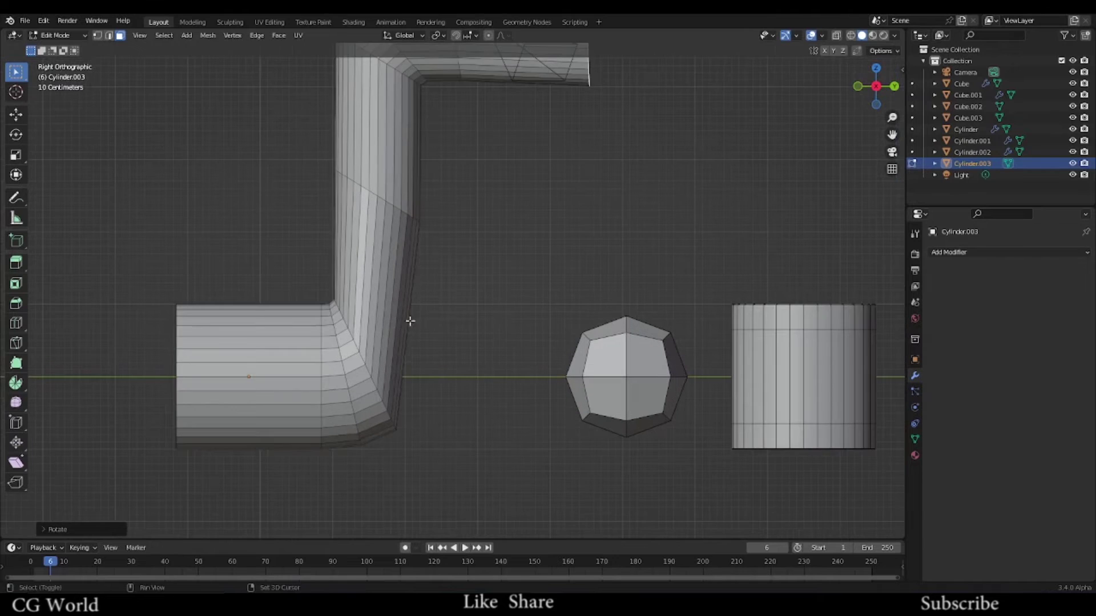
pyautogui.scroll(1, 410, 289)
pyautogui.scroll(-2, 418, 284)
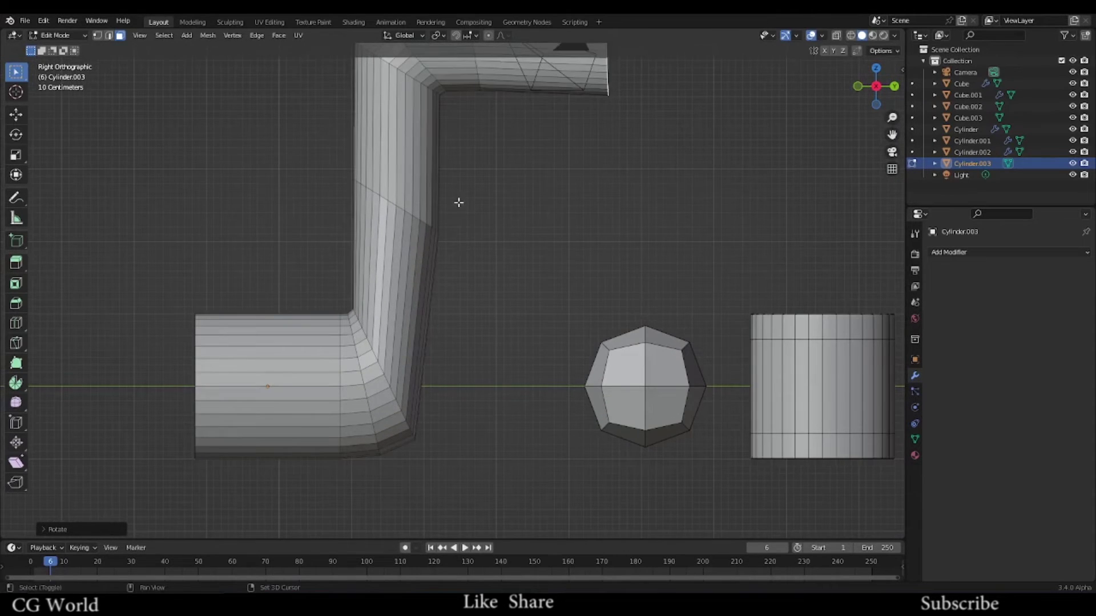
pyautogui.keyDown('shift'); pyautogui.moveTo(457, 201); pyautogui.dragTo(423, 311, button='middle'); pyautogui.keyUp('shift')
pyautogui.scroll(1, 423, 310)
pyautogui.scroll(1, 423, 357)
pyautogui.keyDown('shift'); pyautogui.moveTo(423, 357); pyautogui.dragTo(464, 264, button='middle'); pyautogui.keyUp('shift')
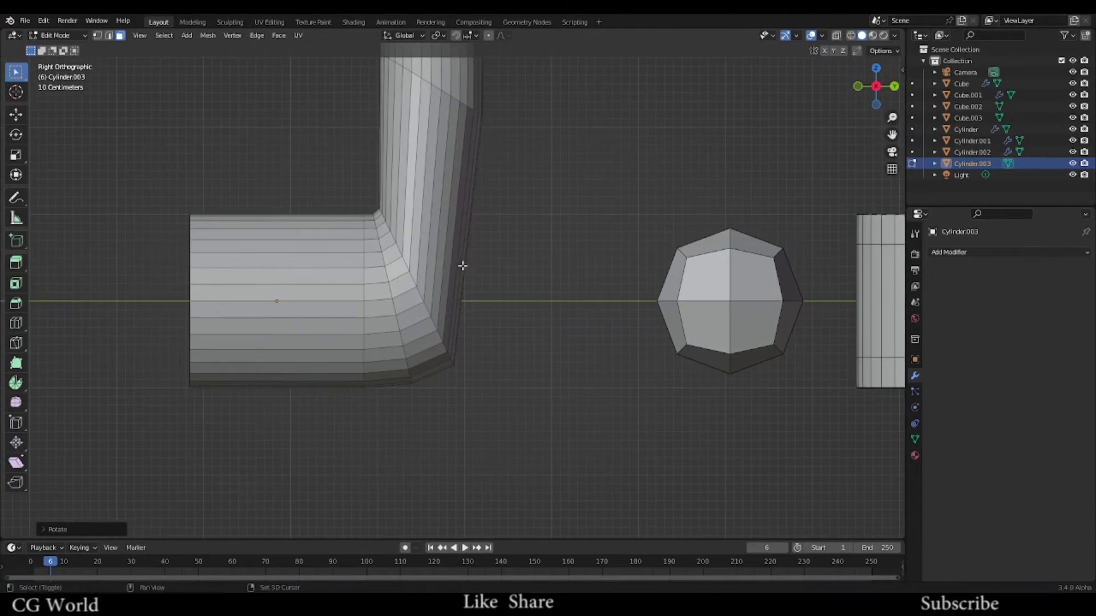
pyautogui.scroll(2, 396, 284)
pyautogui.scroll(-1, 368, 226)
pyautogui.scroll(1, 371, 231)
pyautogui.scroll(-1, 390, 229)
pyautogui.keyDown('shift'); pyautogui.moveTo(390, 230); pyautogui.dragTo(389, 276, button='middle'); pyautogui.keyUp('shift')
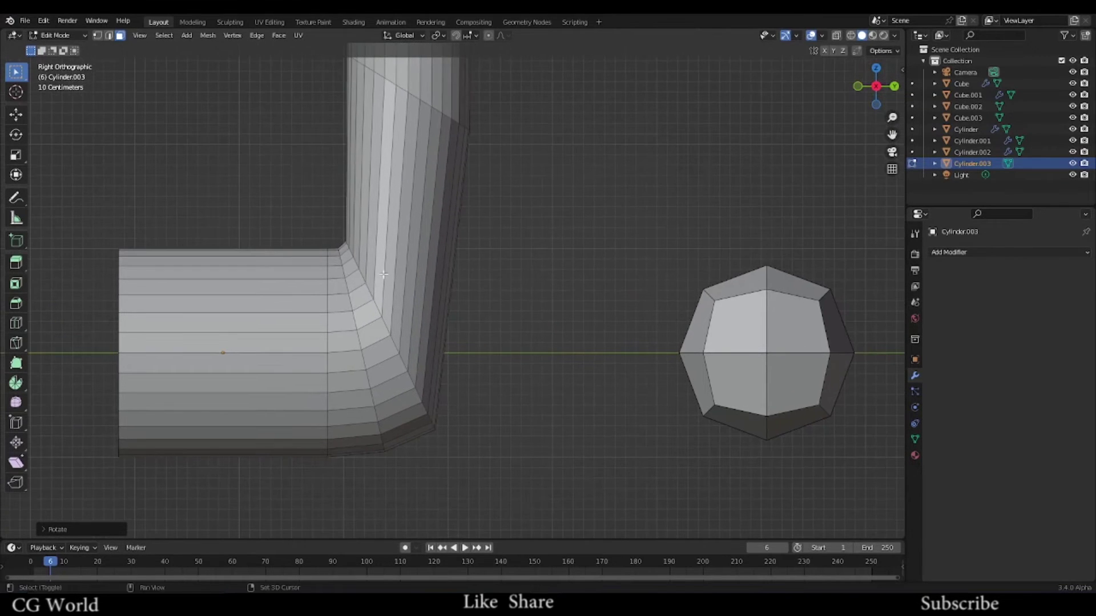
pyautogui.scroll(-3, 413, 235)
pyautogui.scroll(2, 431, 236)
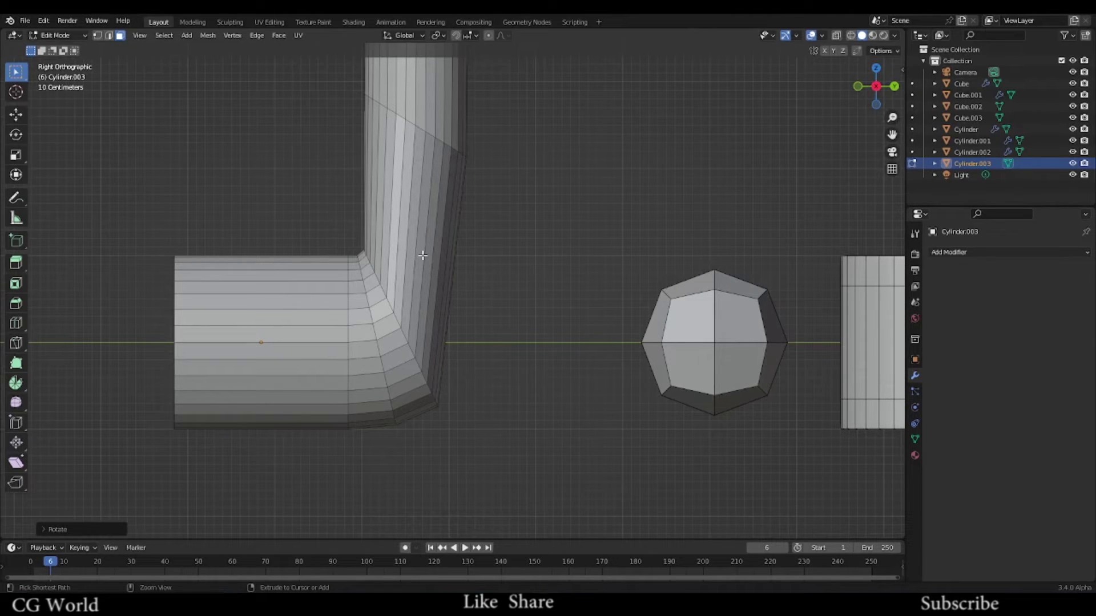
# Step: Switch to Object Mode, add a Subdivision modifier to the pipe, and set its viewport levels to 4
pyautogui.hotkey('ctrl', 'z')
pyautogui.hotkey('ctrl', 'z')
pyautogui.press('Tab')
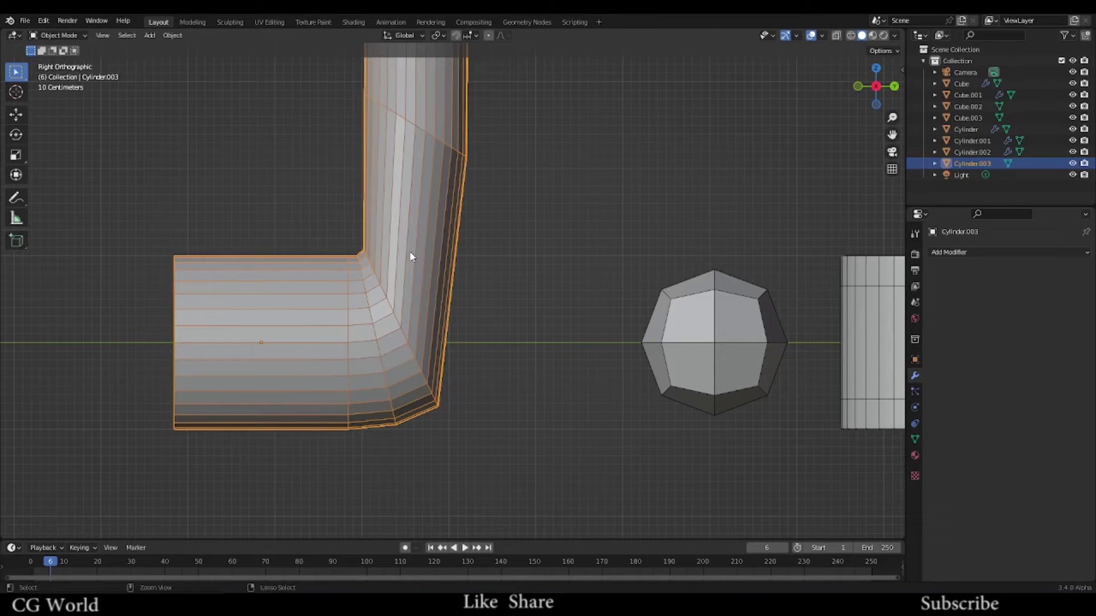
pyautogui.hotkey('ctrl', '2')
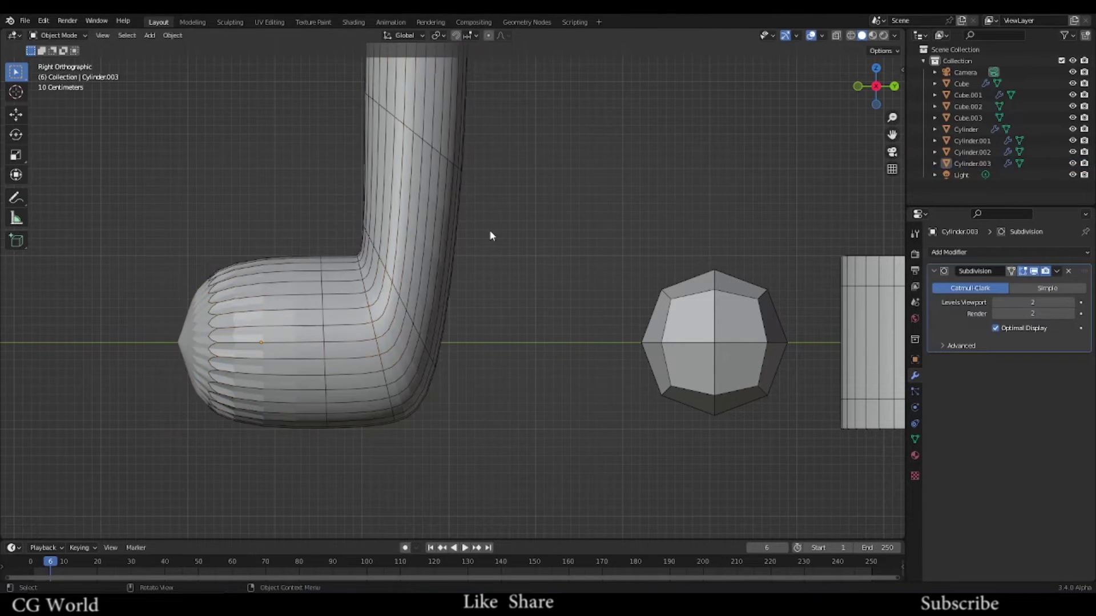
pyautogui.scroll(1, 440, 324)
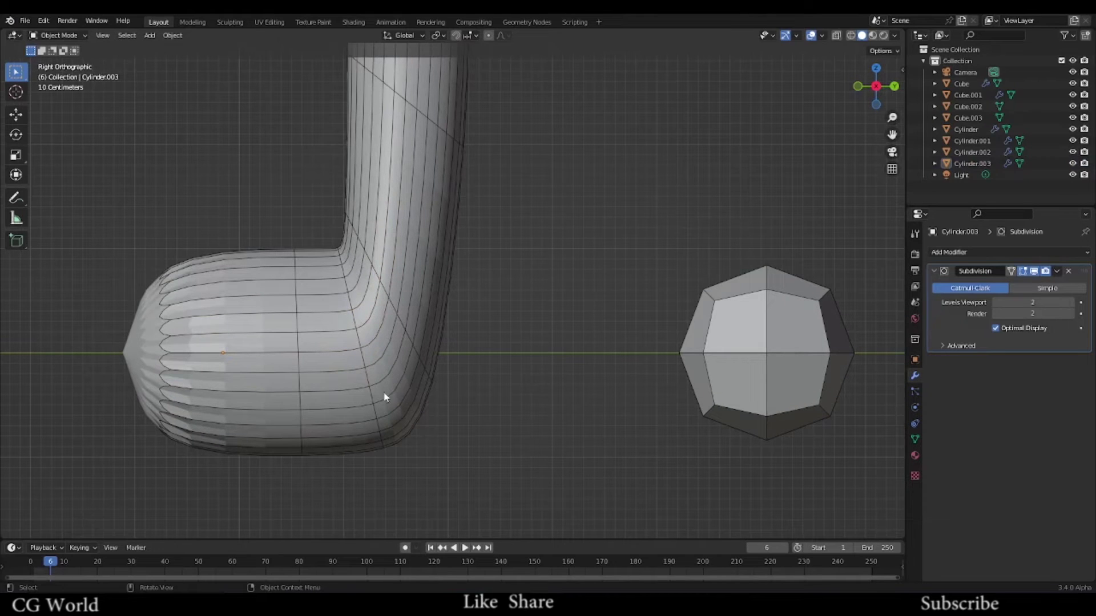
pyautogui.click(1032, 302)
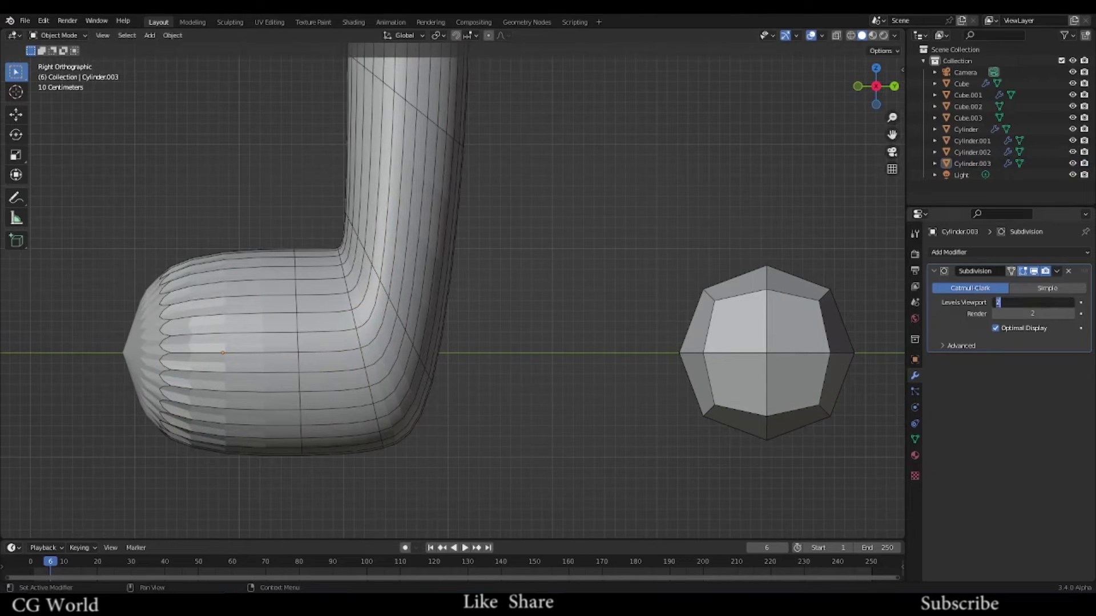
pyautogui.write('4')
pyautogui.press('Return')
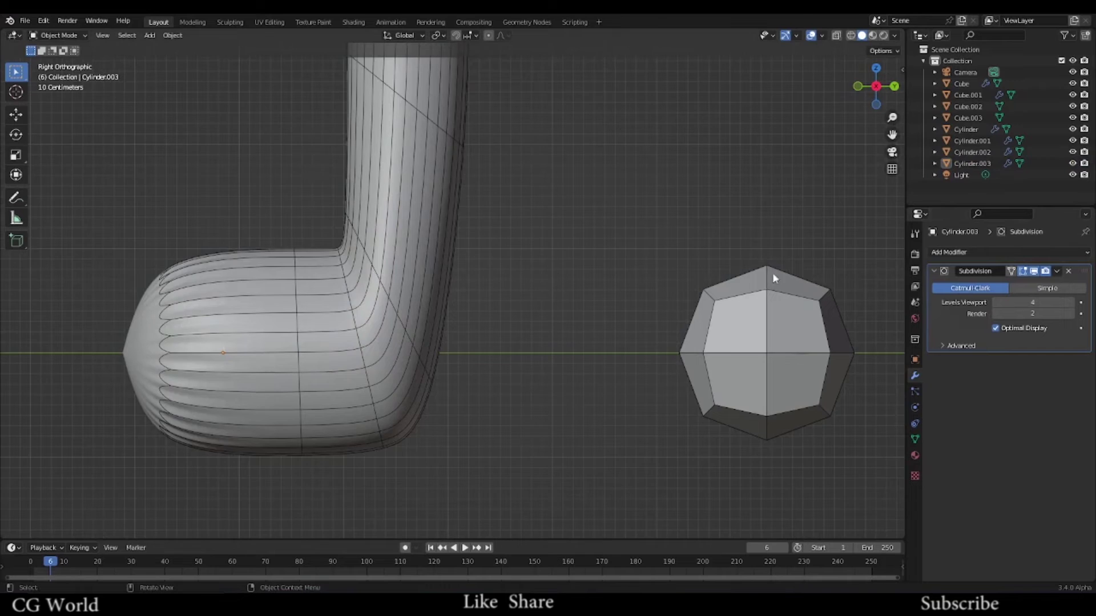
# Step: Turn off the wireframe overlay in the viewport
pyautogui.scroll(-3, 723, 52)
pyautogui.click(821, 37)
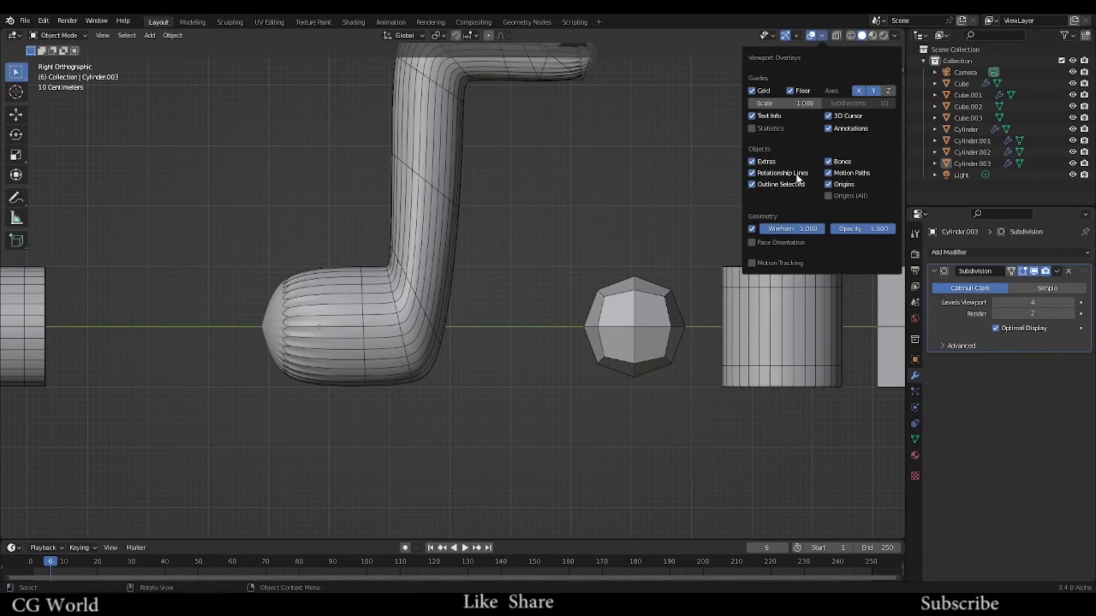
pyautogui.click(752, 230)
# Step: Examine the smoothed pipe's rounded lower end and its bends in perspective
pyautogui.press('`')
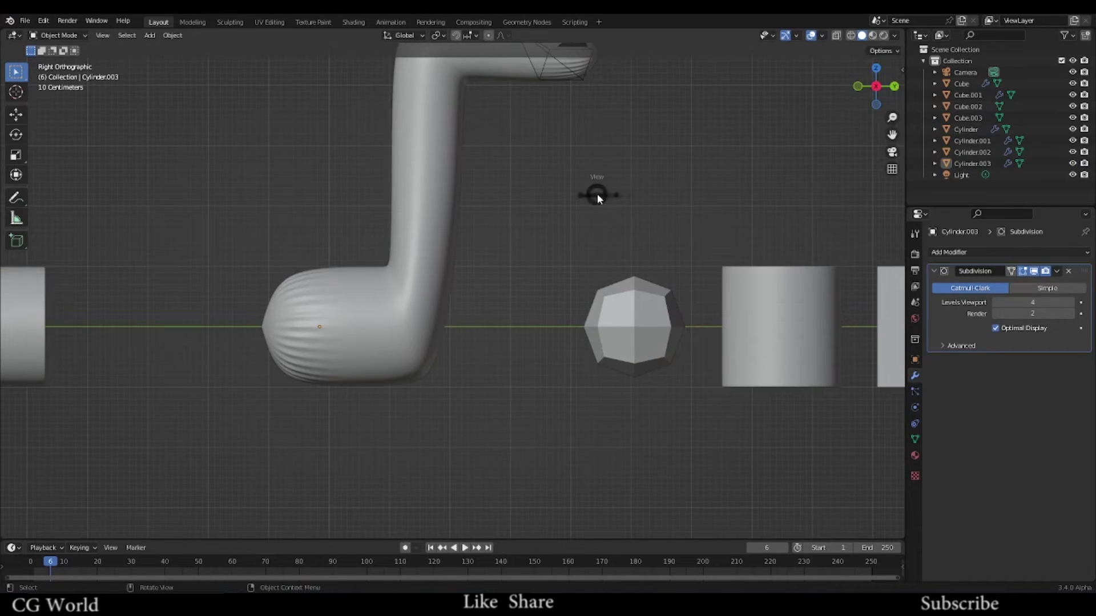
pyautogui.moveTo(602, 189); pyautogui.dragTo(410, 318, button='middle')
pyautogui.scroll(4, 467, 336)
pyautogui.scroll(-4, 553, 289)
pyautogui.moveTo(554, 289); pyautogui.dragTo(427, 361, button='middle')
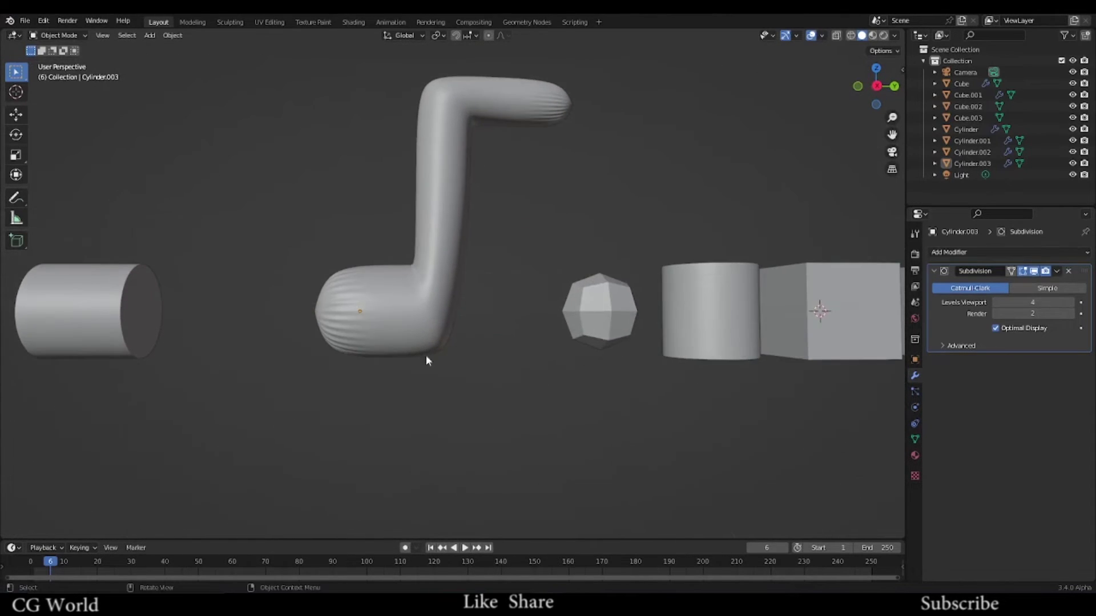
pyautogui.scroll(1, 485, 256)
pyautogui.click(427, 262)
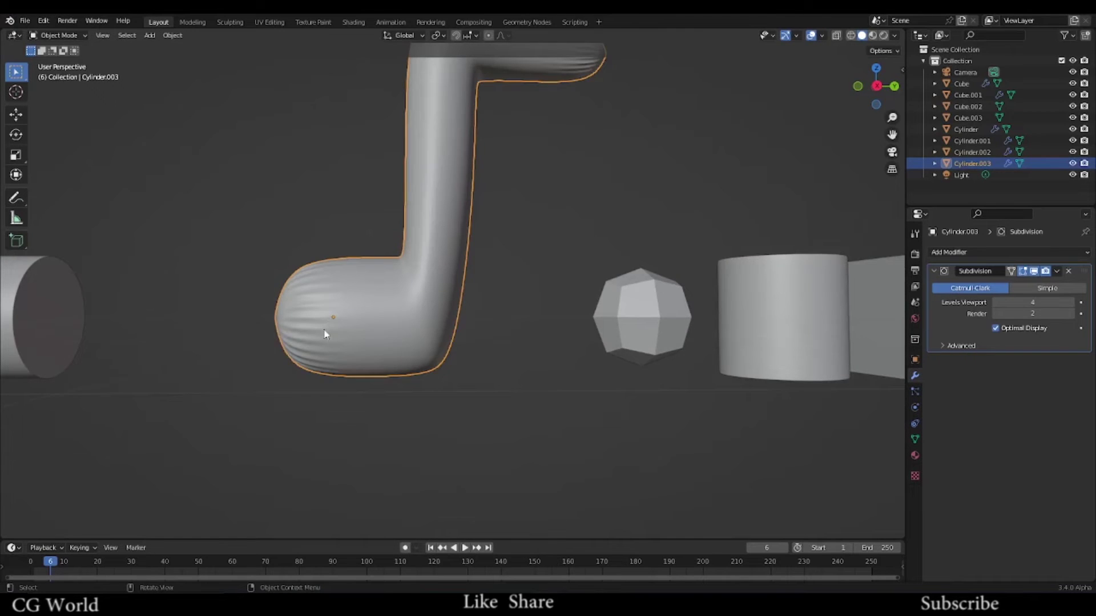
pyautogui.moveTo(324, 330); pyautogui.dragTo(413, 316, button='middle')
pyautogui.scroll(5, 423, 308)
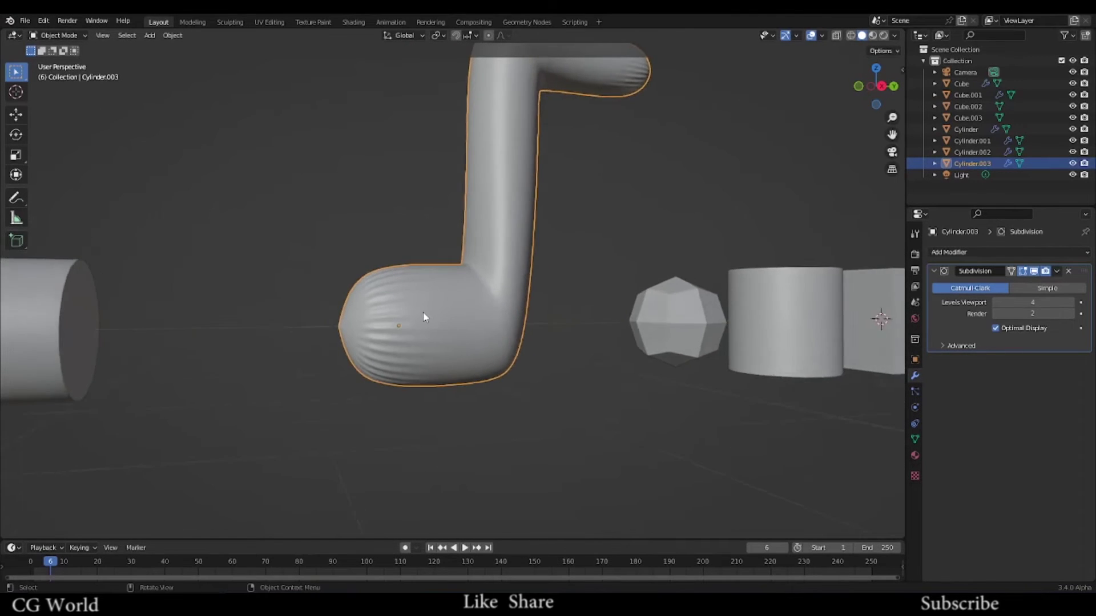
# Step: Enter Edit Mode on the pipe and add a supporting edge loop right beside the rim of its lower open end
pyautogui.scroll(-3, 425, 311)
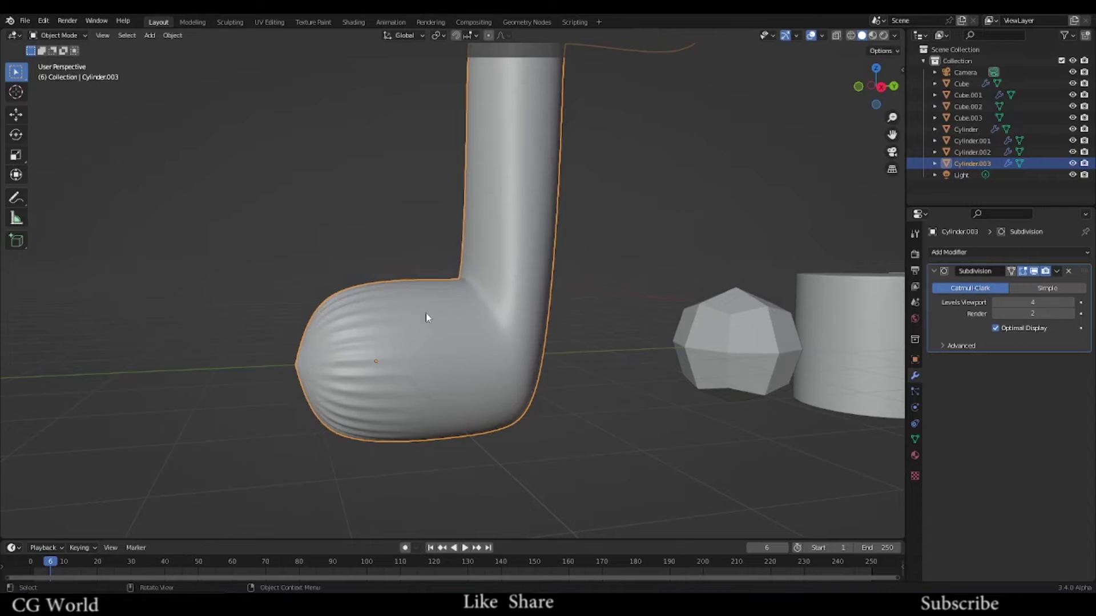
pyautogui.press('Tab')
pyautogui.scroll(2, 367, 309)
pyautogui.scroll(-2, 531, 307)
pyautogui.moveTo(532, 307); pyautogui.dragTo(505, 305, button='middle')
pyautogui.hotkey('ctrl', 'r')
pyautogui.click(286, 296)
pyautogui.moveTo(214, 293)
pyautogui.mouseDown()
pyautogui.moveTo(288, 311)
pyautogui.moveTo(204, 305)
pyautogui.mouseUp()
pyautogui.moveTo(204, 305); pyautogui.dragTo(289, 345, button='middle')
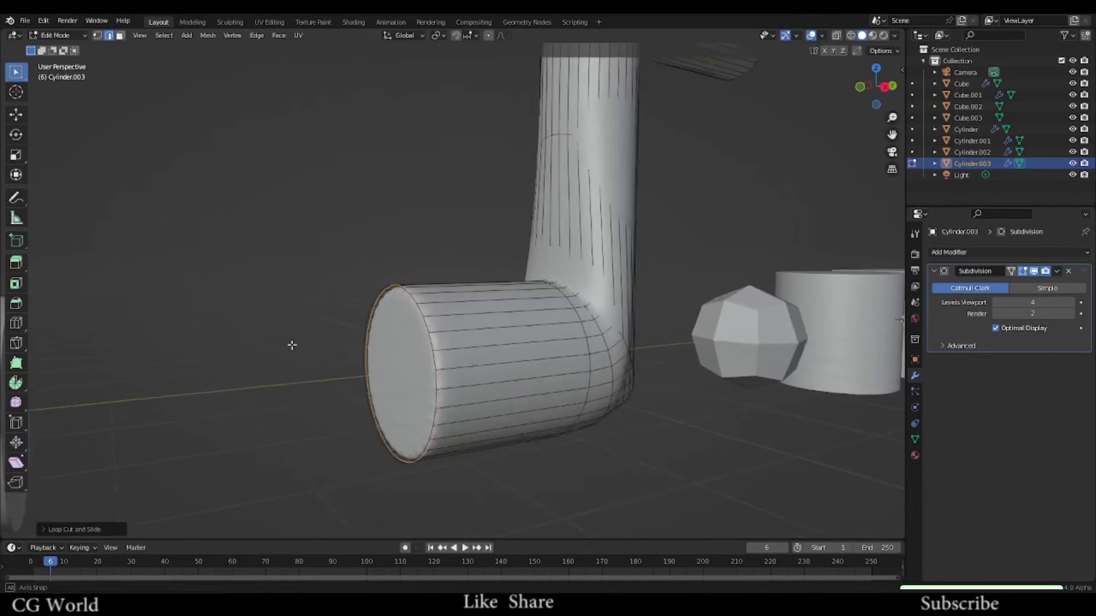
# Step: Inset the end cap face of the pipe's lower section by about 0.04 m
pyautogui.scroll(6, 533, 333)
pyautogui.keyDown('shift'); pyautogui.moveTo(533, 333); pyautogui.dragTo(468, 285, button='middle'); pyautogui.keyUp('shift')
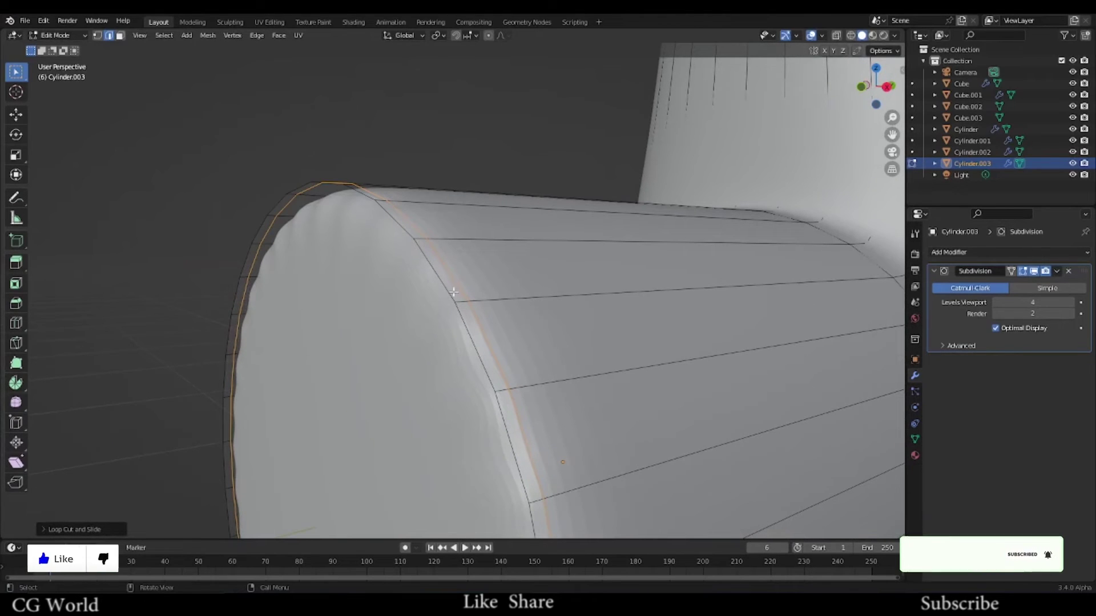
pyautogui.scroll(-5, 439, 279)
pyautogui.scroll(5, 439, 280)
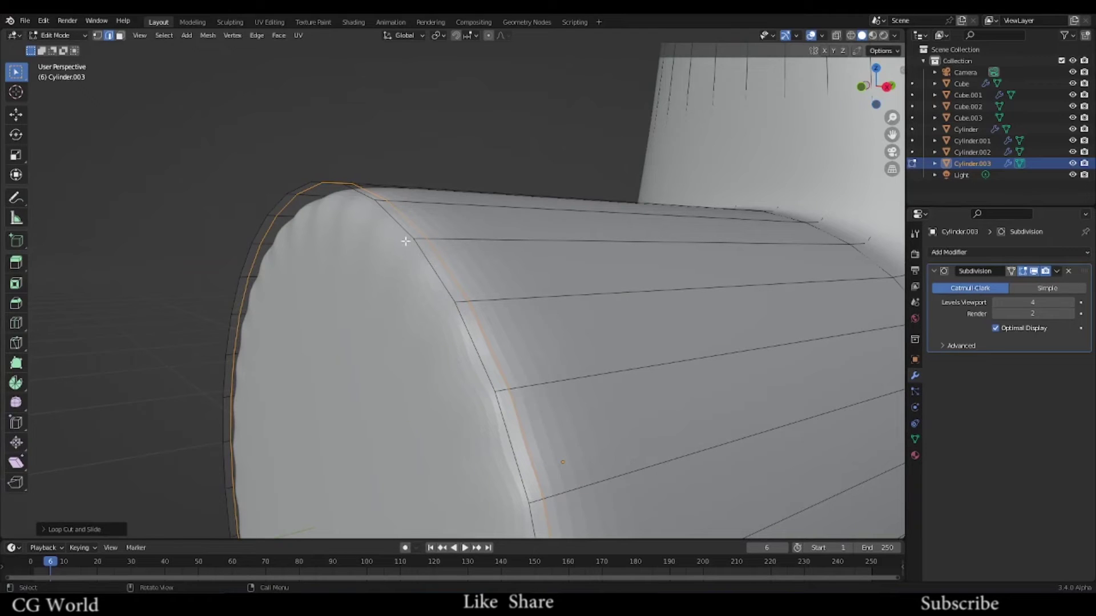
pyautogui.scroll(-3, 443, 254)
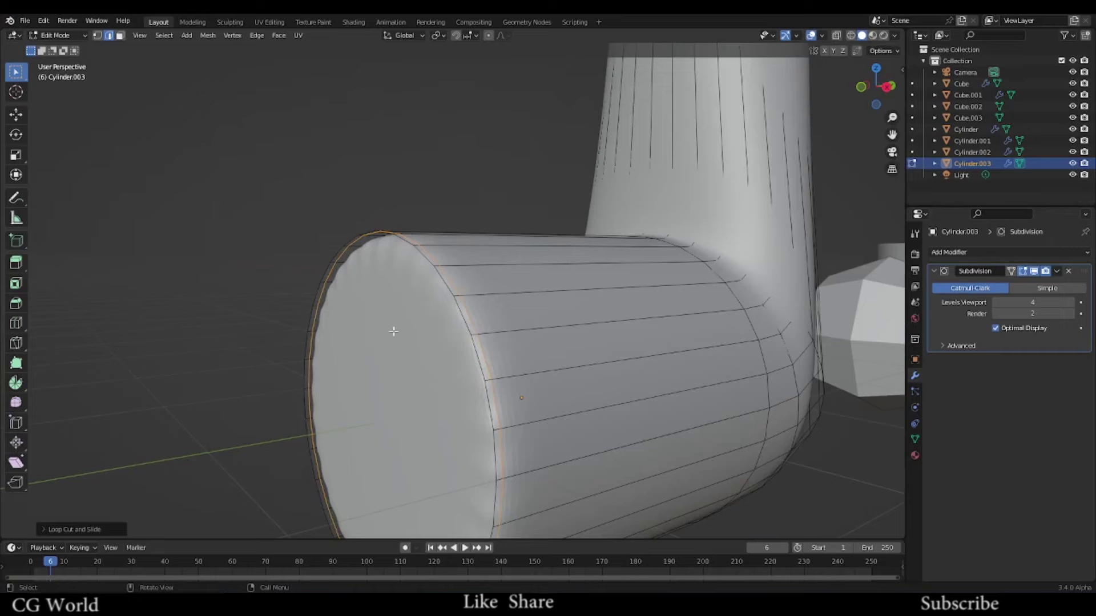
pyautogui.press('3')
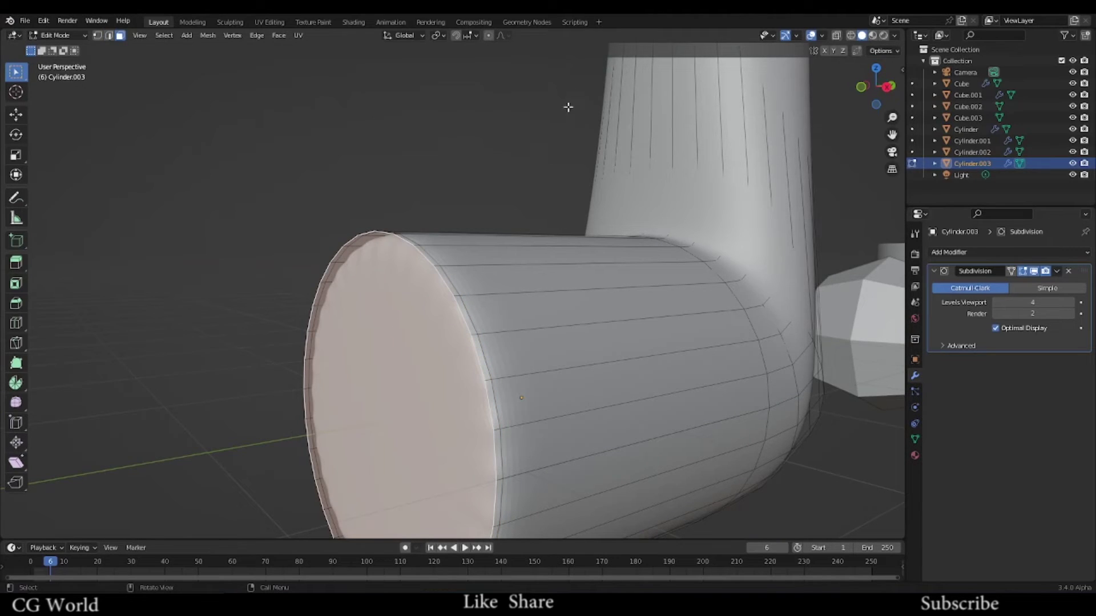
pyautogui.press('i')
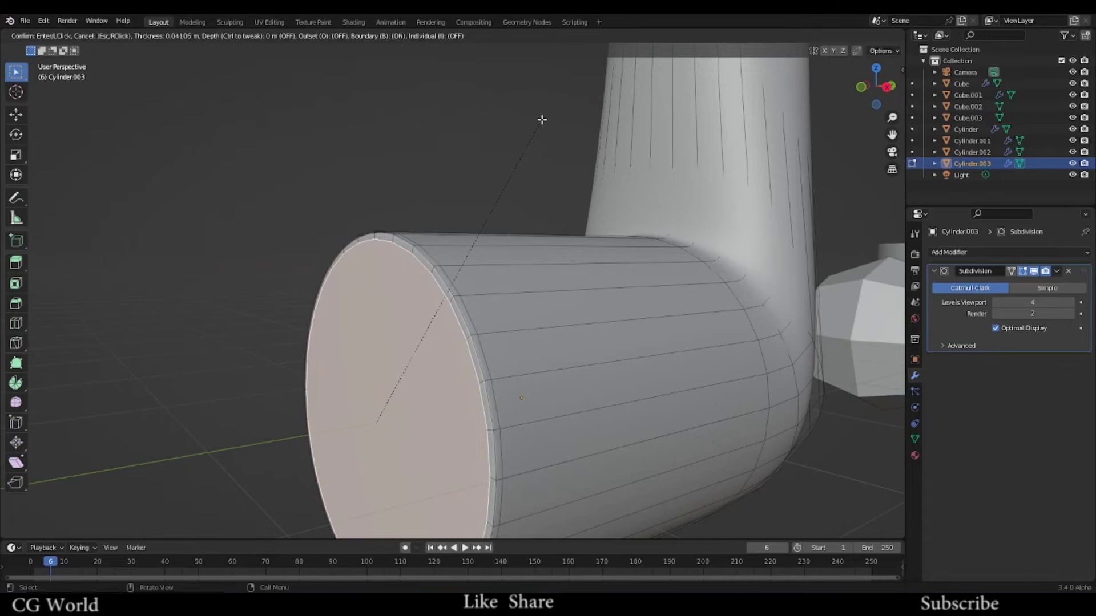
pyautogui.click(542, 118)
pyautogui.scroll(-3, 504, 201)
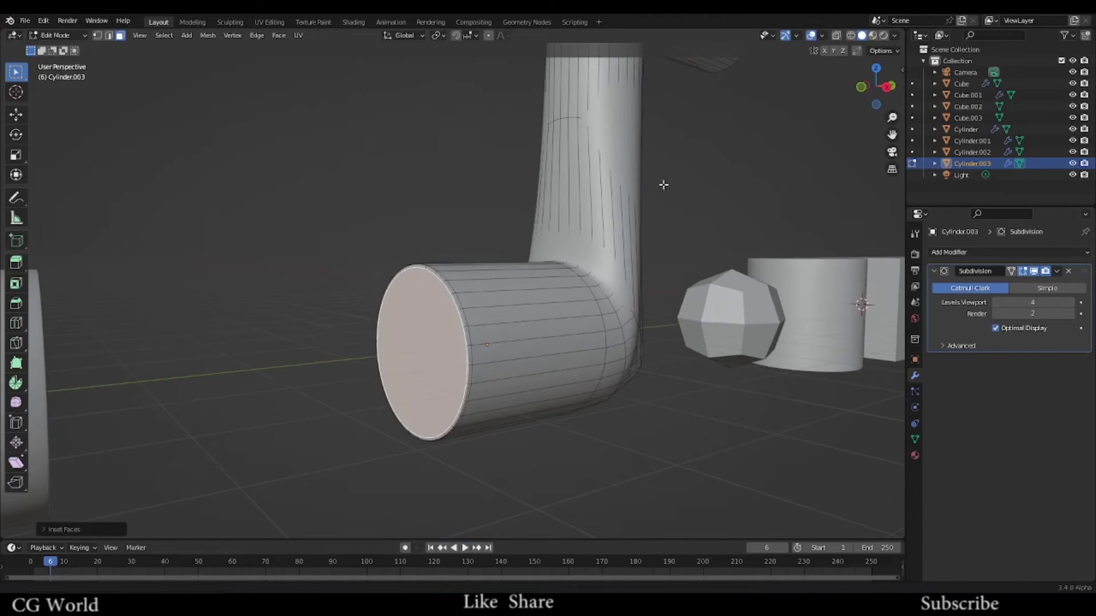
# Step: Add an edge loop around the pipe's upper horizontal section, sliding it by about -0.99 against the rim of its end
pyautogui.moveTo(663, 183); pyautogui.dragTo(429, 231, button='middle')
pyautogui.scroll(-3, 445, 284)
pyautogui.scroll(4, 380, 206)
pyautogui.hotkey('ctrl', 'r')
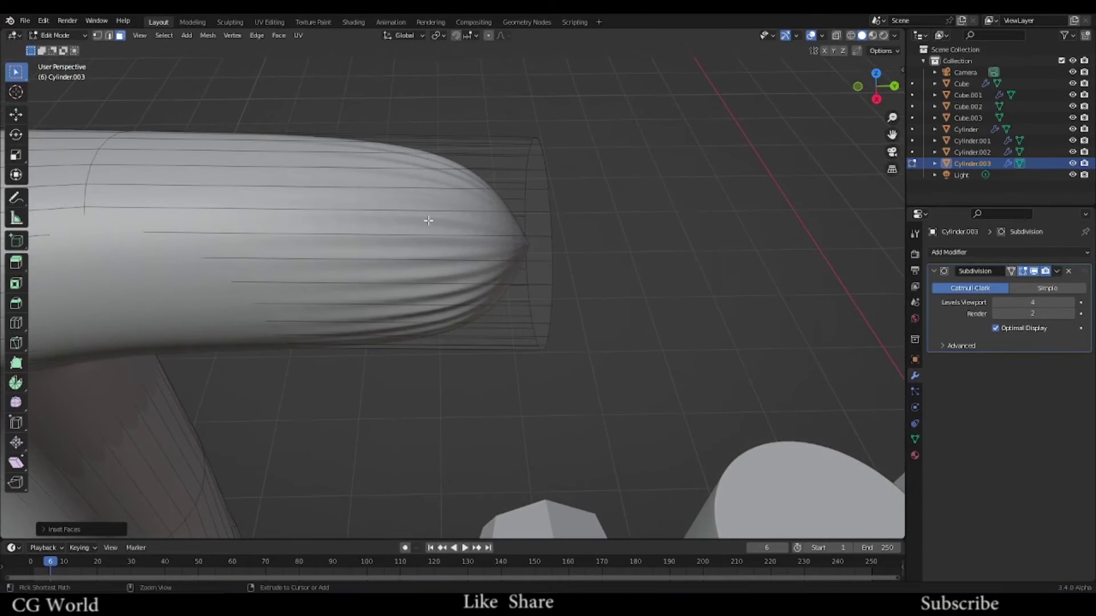
pyautogui.click(371, 231)
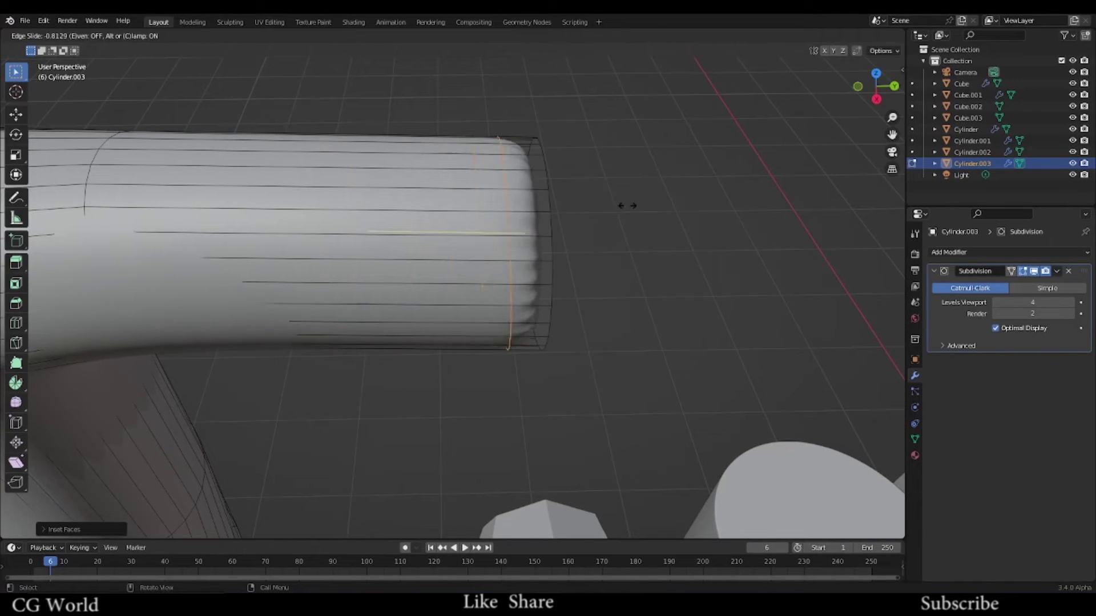
pyautogui.click(656, 206)
pyautogui.moveTo(657, 207); pyautogui.dragTo(471, 203, button='middle')
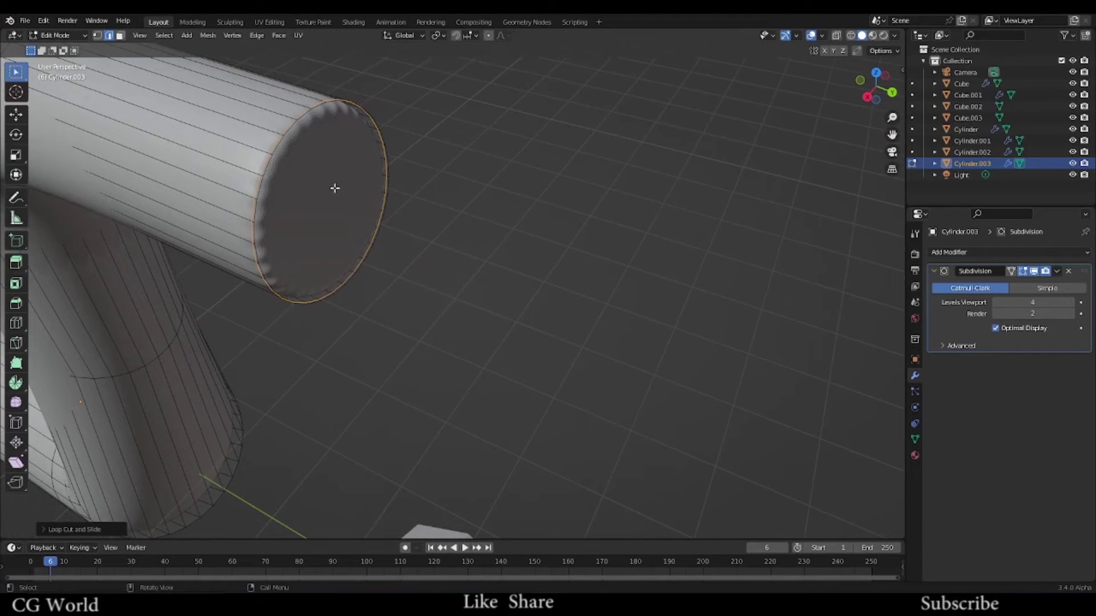
# Step: Select the end cap face of the upper section and inset it by about 0.05 m
pyautogui.press('f')
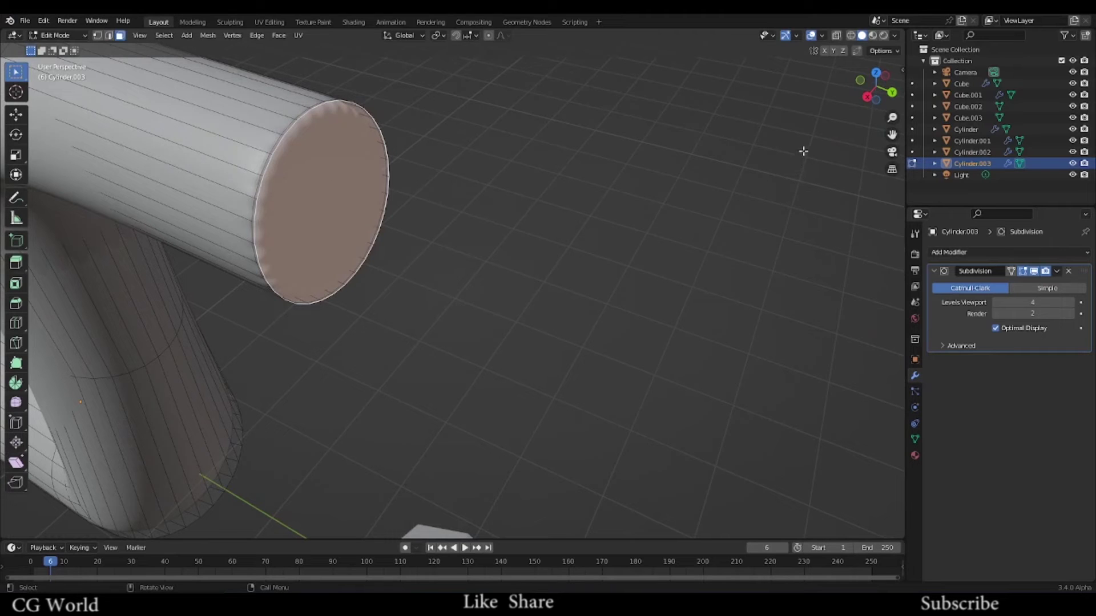
pyautogui.press('i')
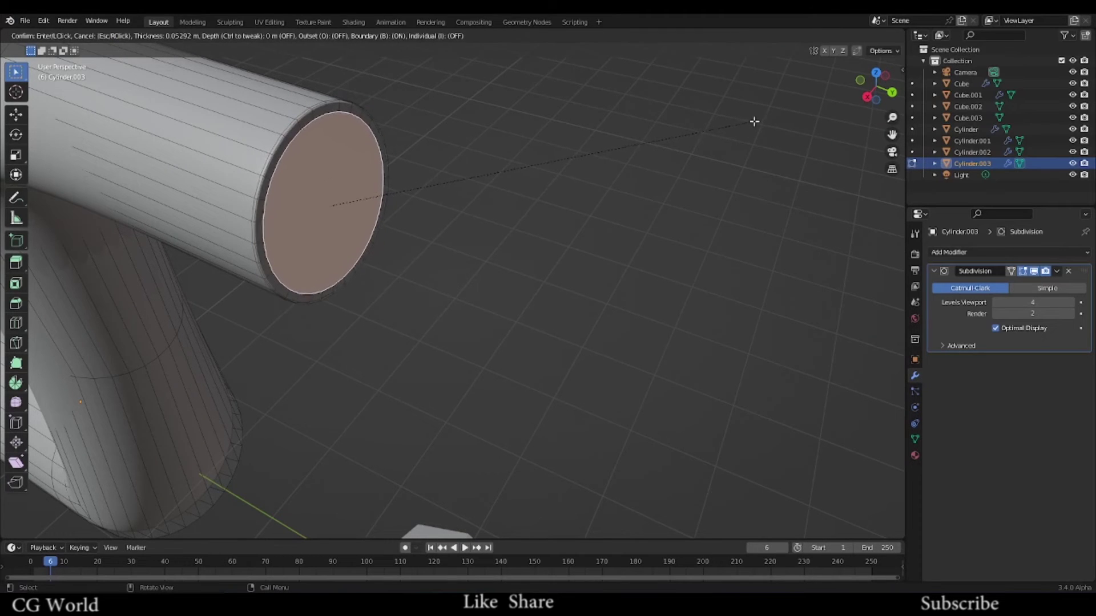
pyautogui.click(758, 122)
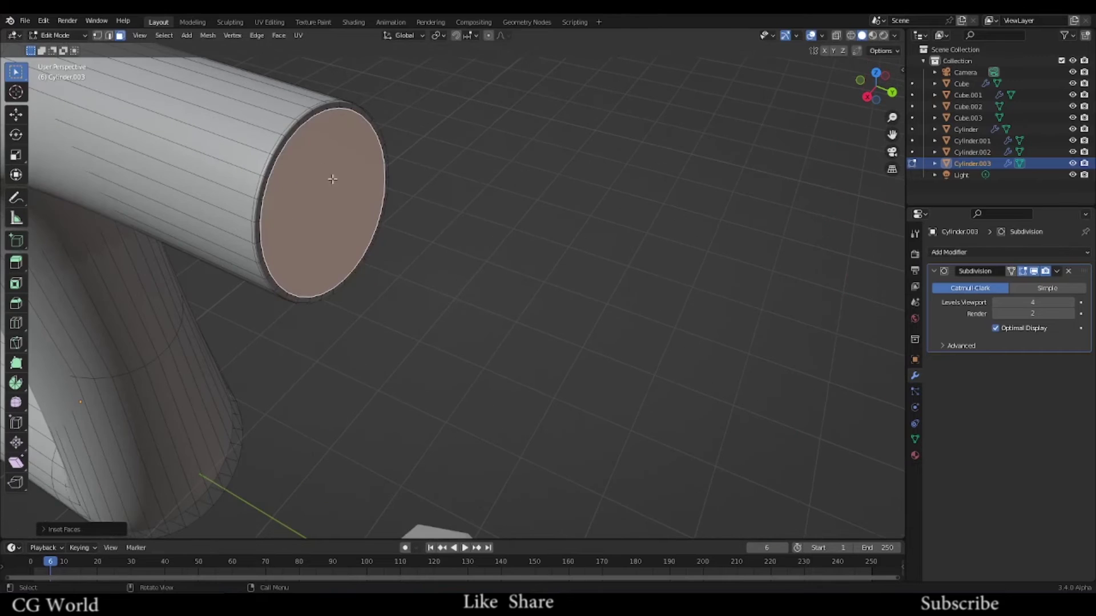
# Step: Examine the supporting loops around the rim of the upper section's inset end cap
pyautogui.scroll(5, 332, 179)
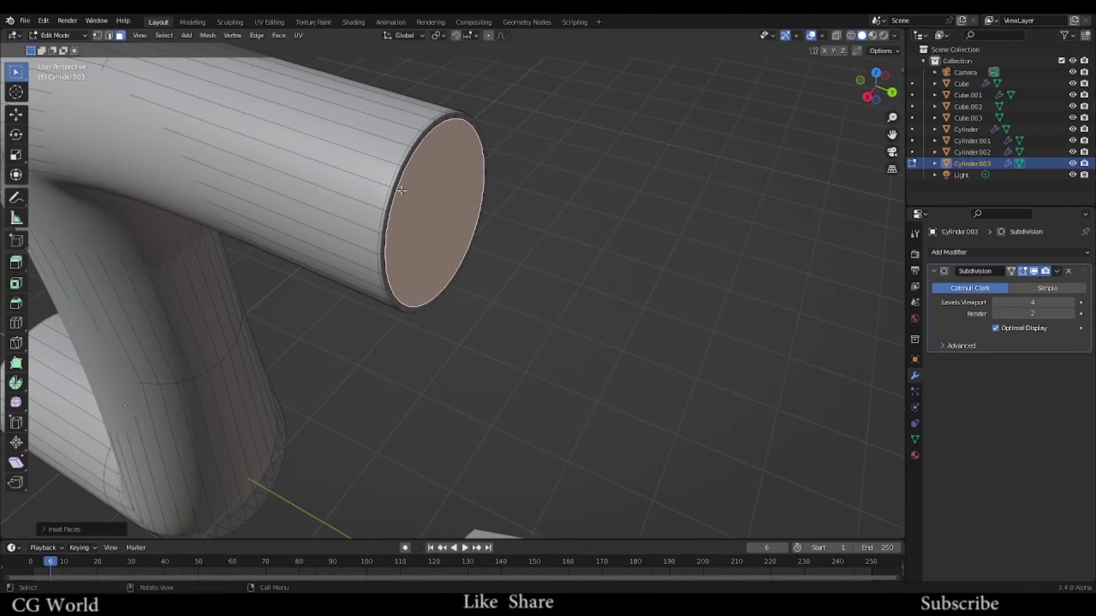
pyautogui.scroll(-4, 404, 165)
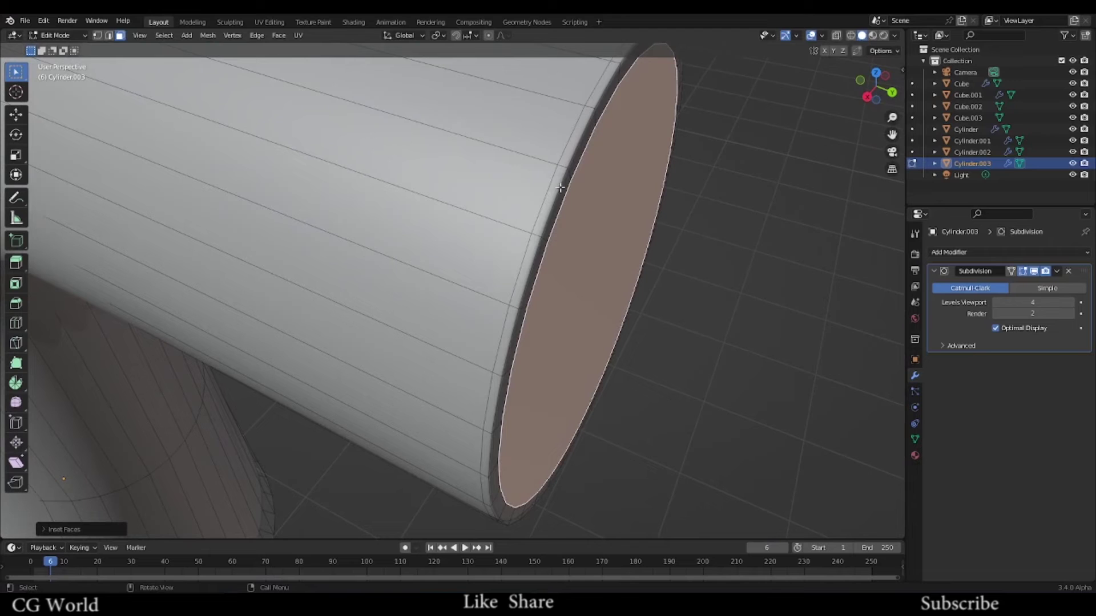
pyautogui.moveTo(580, 196); pyautogui.dragTo(577, 193, button='middle')
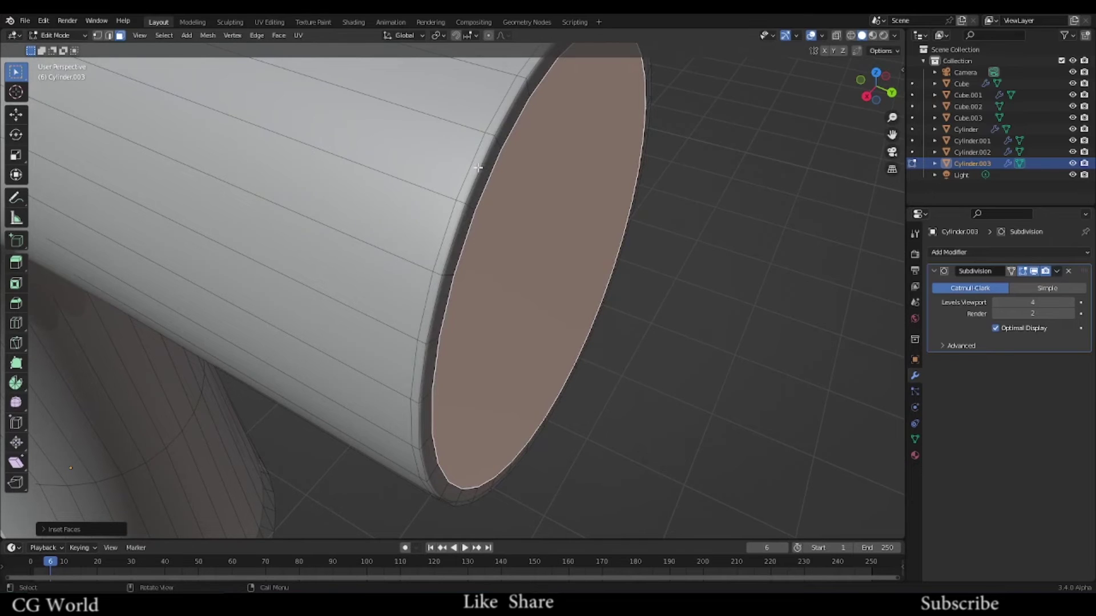
pyautogui.scroll(-5, 478, 167)
pyautogui.scroll(3, 453, 222)
pyautogui.scroll(-4, 432, 187)
pyautogui.scroll(4, 428, 154)
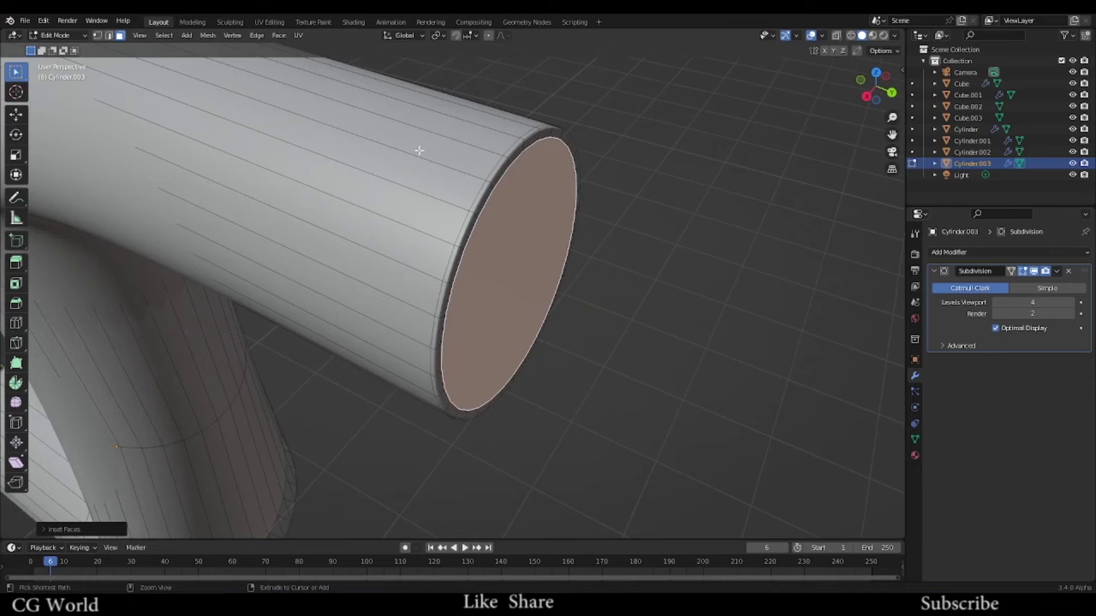
# Step: Try adding another edge loop along the upper section between its end and the bend
pyautogui.hotkey('ctrl', 'r')
pyautogui.click(420, 152)
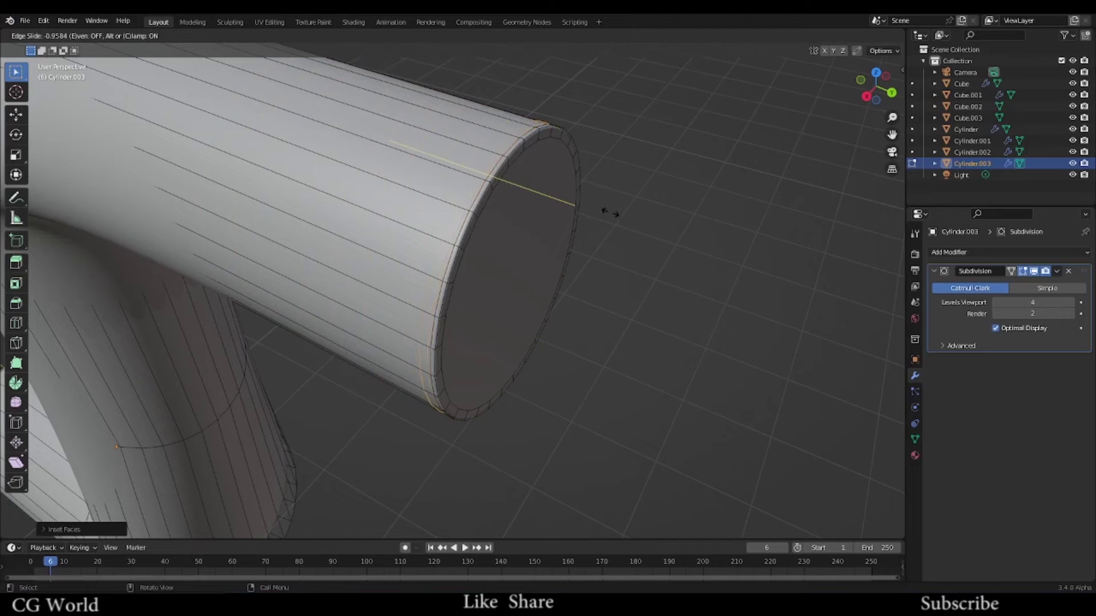
pyautogui.click(499, 190)
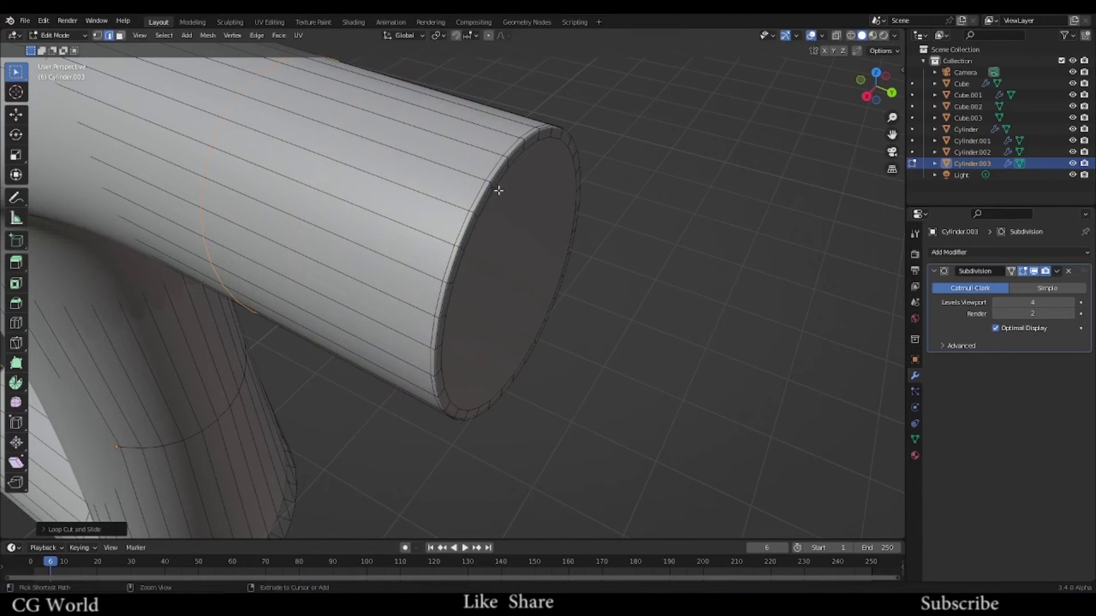
pyautogui.click(500, 189)
# Step: Return to Object Mode and examine the smoothed pipe's flat ends and its bends from several angles
pyautogui.scroll(-5, 499, 189)
pyautogui.scroll(-4, 499, 190)
pyautogui.scroll(8, 506, 255)
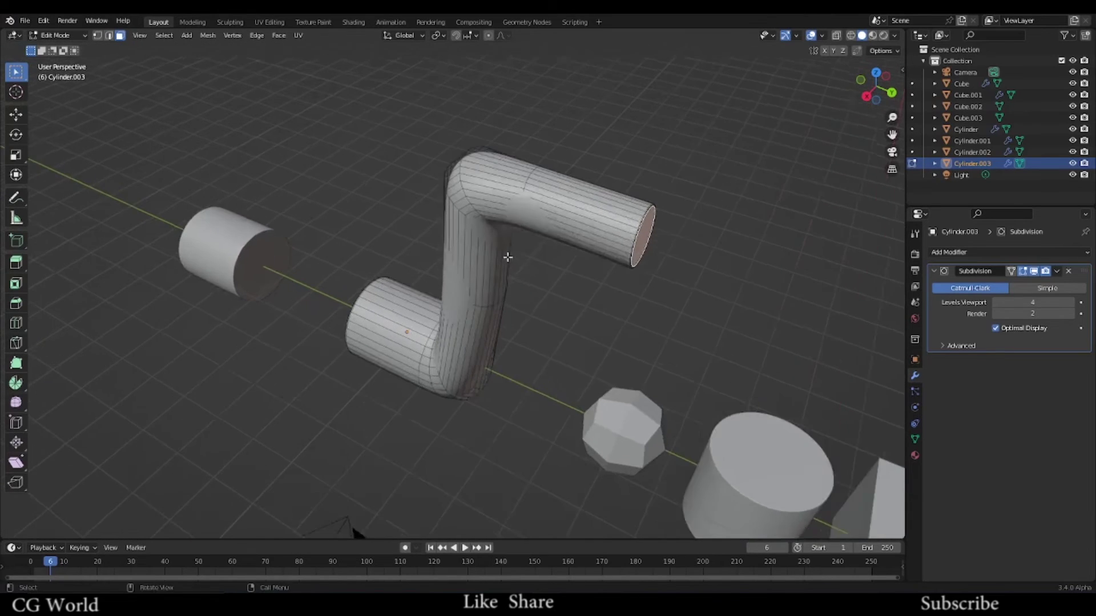
pyautogui.moveTo(537, 196); pyautogui.dragTo(596, 209, button='middle')
pyautogui.press('Tab')
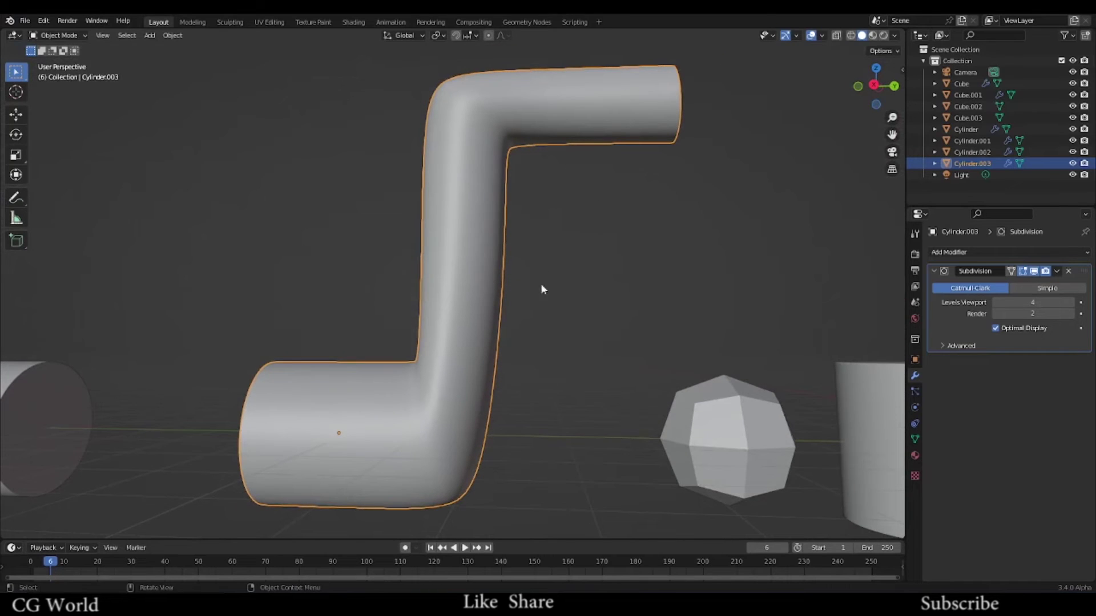
pyautogui.moveTo(568, 237); pyautogui.dragTo(464, 308, button='middle')
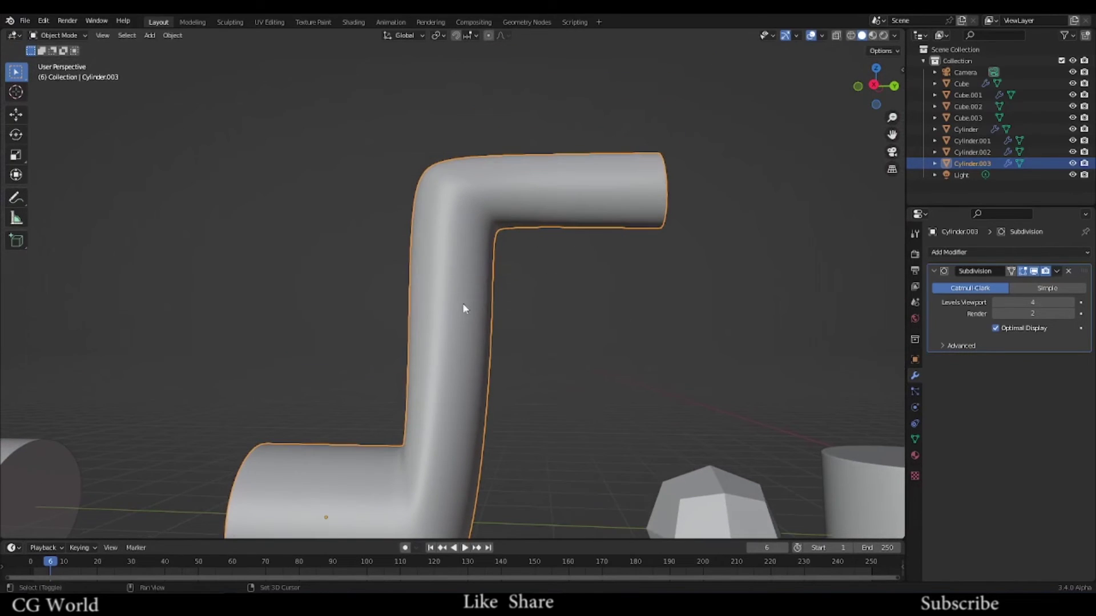
pyautogui.moveTo(712, 254); pyautogui.dragTo(600, 258, button='middle')
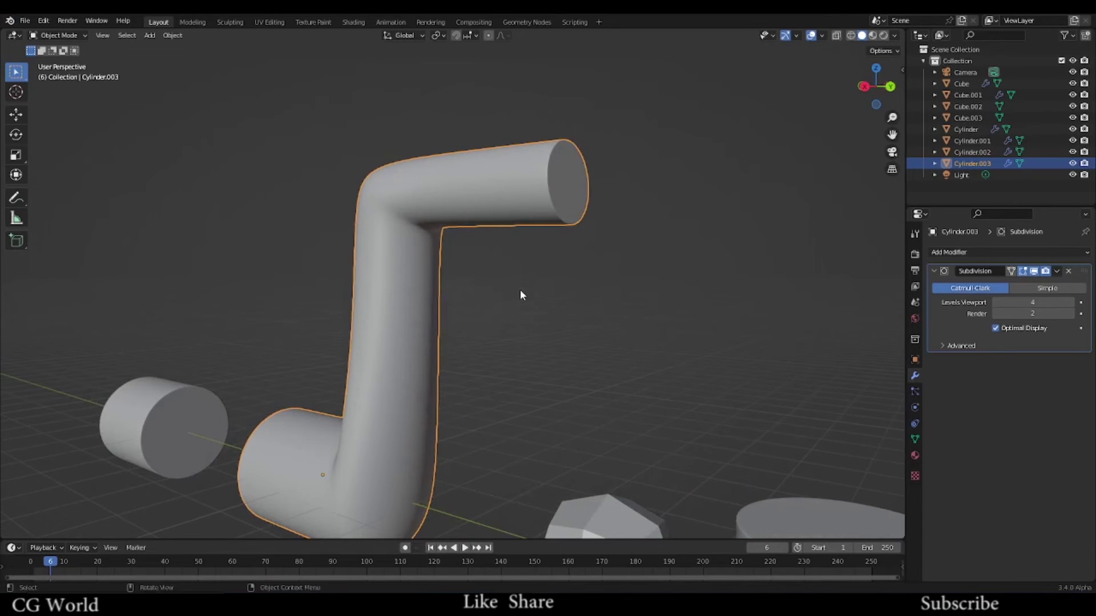
pyautogui.moveTo(520, 295); pyautogui.dragTo(591, 296, button='middle')
# Step: Enter Edit Mode and examine the inset ring and edge loops around the upper section's end cap
pyautogui.press('Tab')
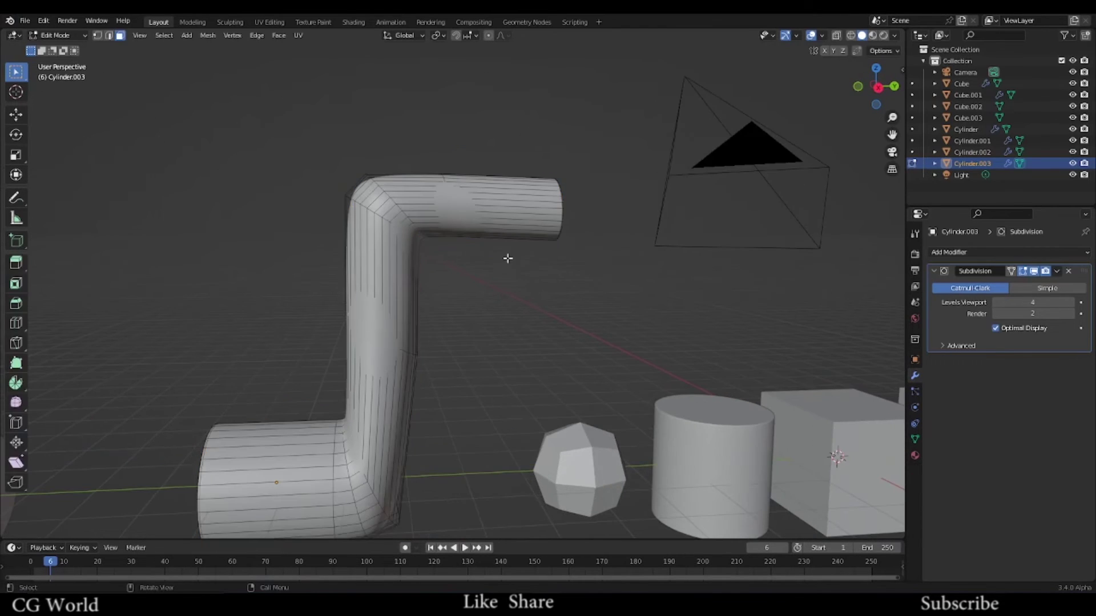
pyautogui.scroll(3, 470, 221)
pyautogui.scroll(2, 657, 240)
pyautogui.moveTo(650, 226); pyautogui.dragTo(560, 235, button='middle')
pyautogui.scroll(3, 578, 202)
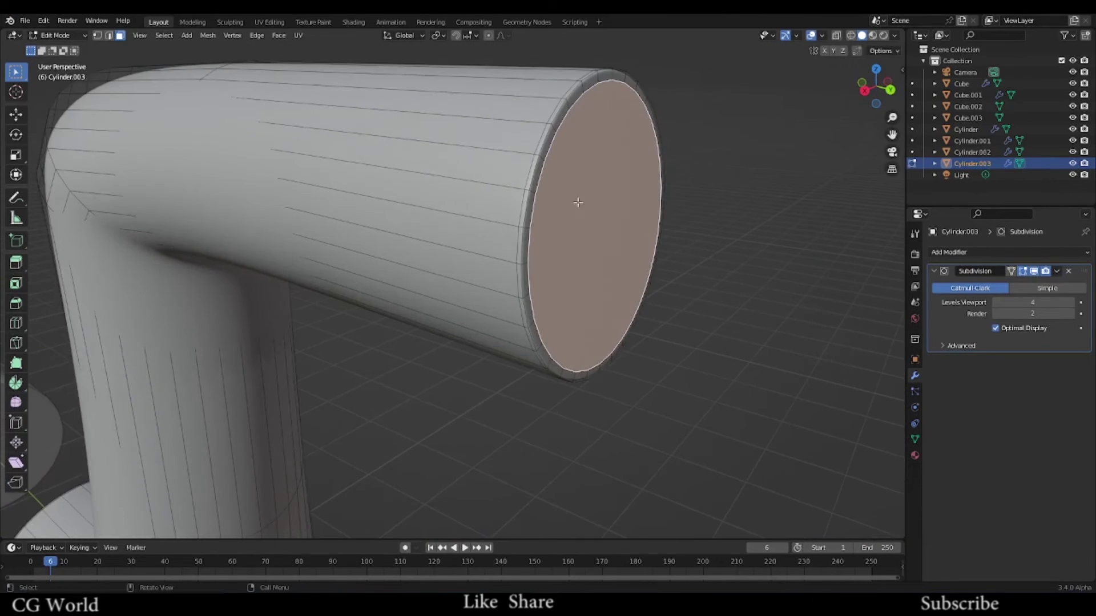
pyautogui.scroll(2, 578, 202)
pyautogui.scroll(2, 588, 200)
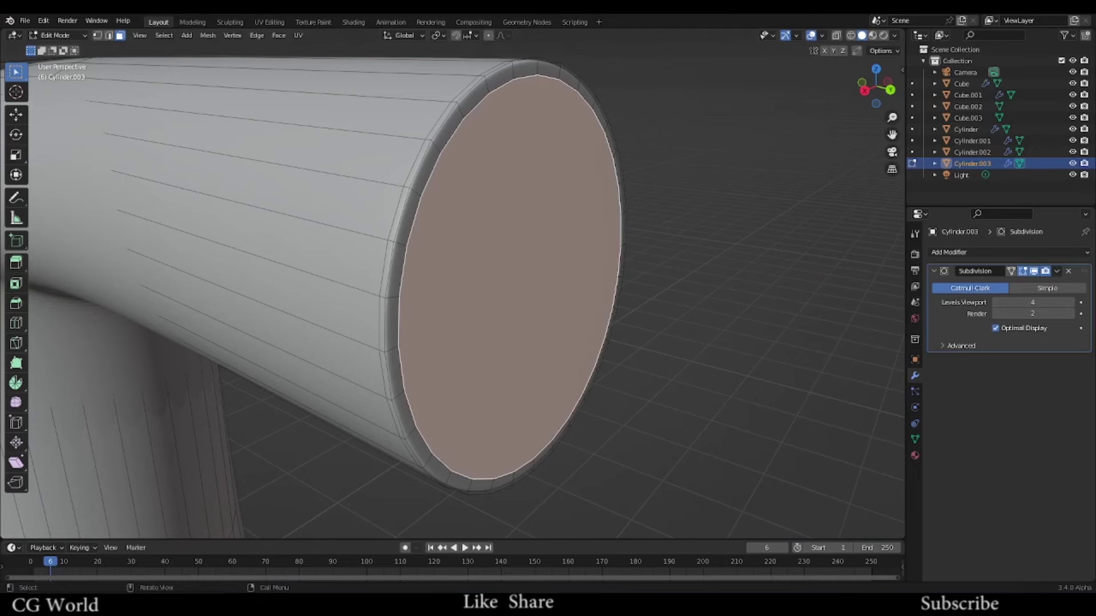
pyautogui.scroll(-5, 457, 286)
# Step: Add an edge loop on the horizontal section, sliding it by about 0.97 against the adjoining edge ring of the upper bend
pyautogui.keyDown('shift'); pyautogui.moveTo(457, 286); pyautogui.dragTo(623, 155, button='middle'); pyautogui.keyUp('shift')
pyautogui.scroll(-1, 583, 197)
pyautogui.moveTo(583, 197); pyautogui.dragTo(480, 203, button='middle')
pyautogui.scroll(5, 491, 213)
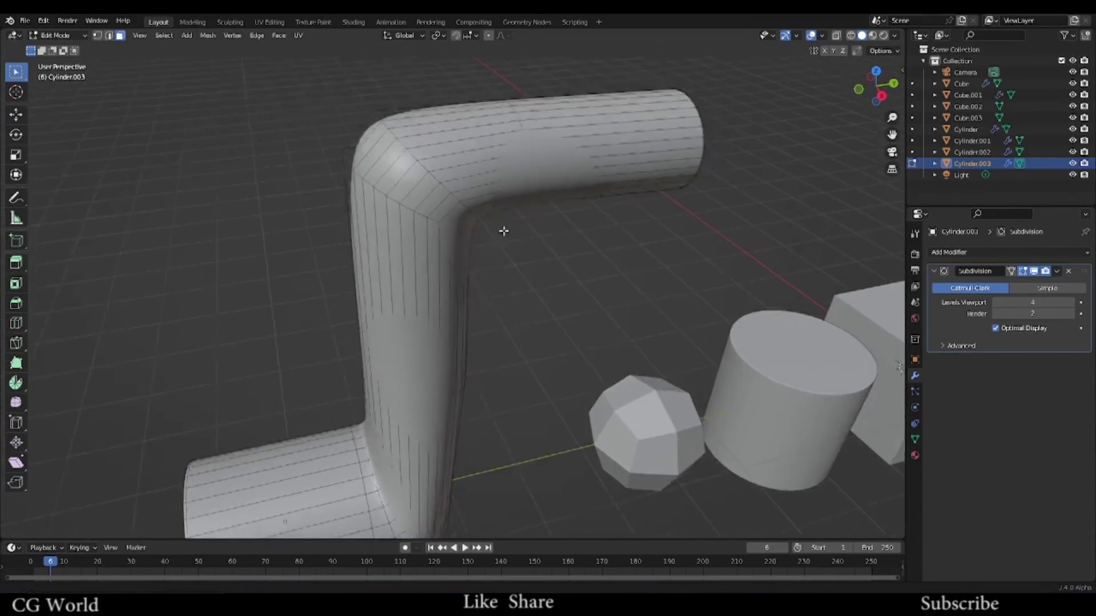
pyautogui.scroll(4, 490, 204)
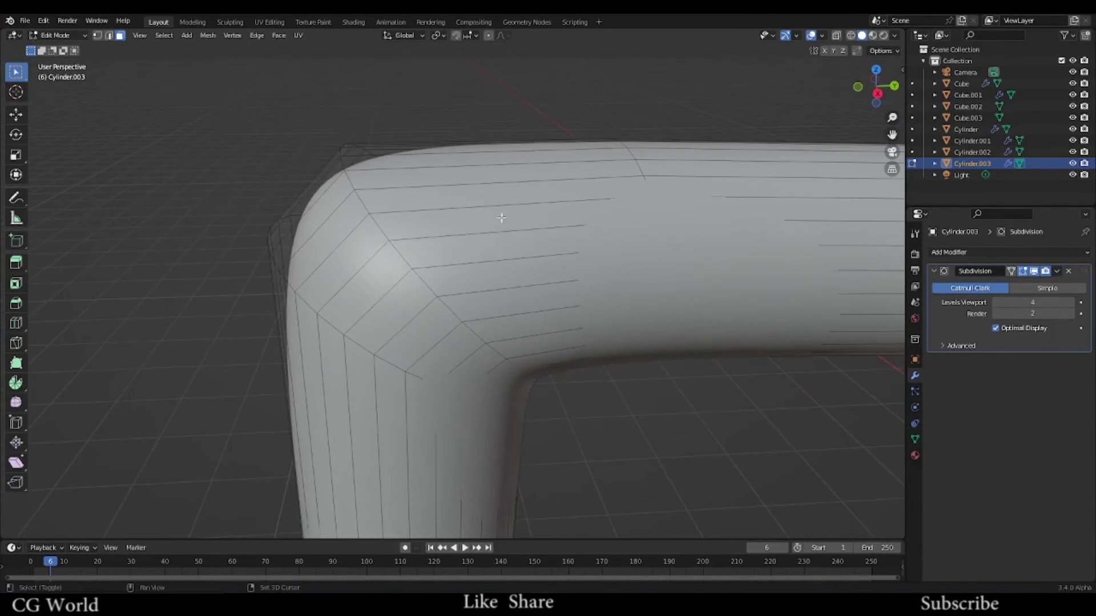
pyautogui.scroll(-1, 390, 191)
pyautogui.scroll(4, 371, 180)
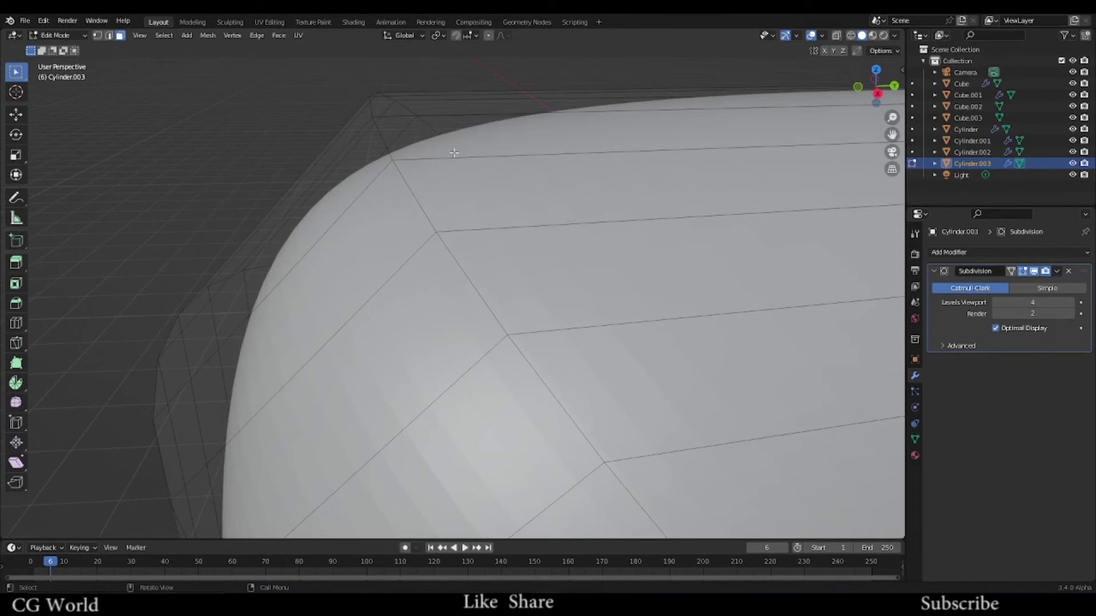
pyautogui.hotkey('ctrl', 'r')
pyautogui.click(687, 160)
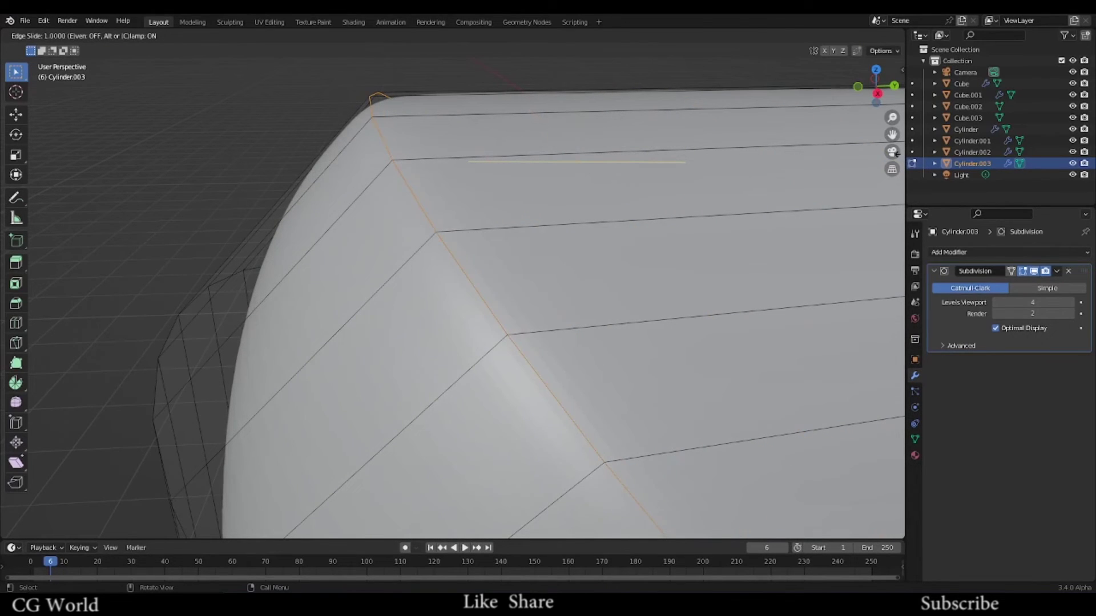
pyautogui.click(30, 147)
pyautogui.press('ctrl')
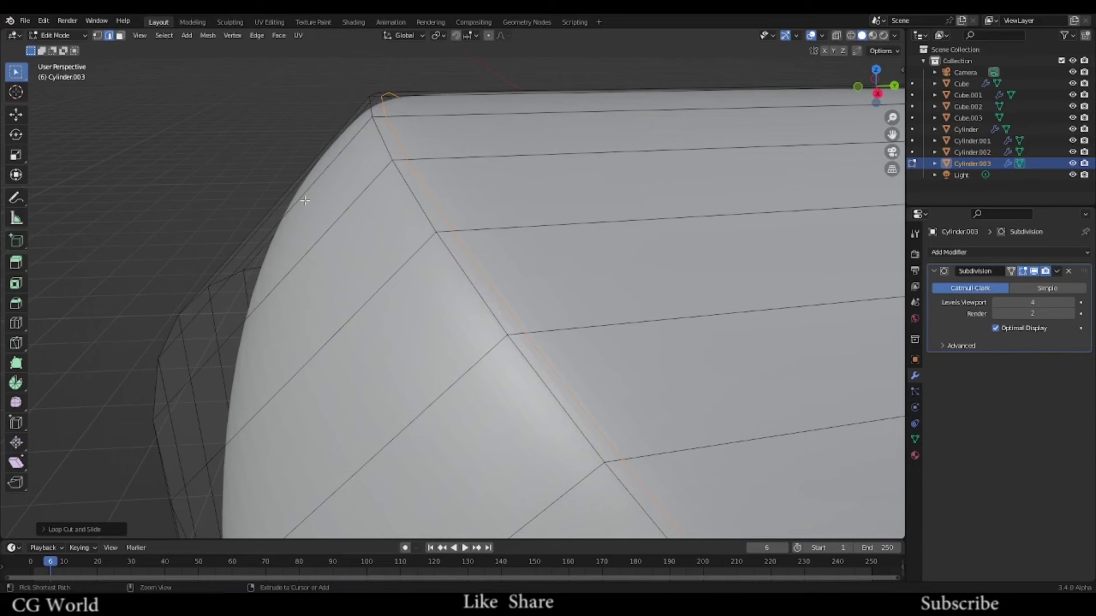
# Step: Add a second edge loop on the corner side of the same bend edge, sliding it by about -0.94 against that edge
pyautogui.hotkey('ctrl', 'r')
pyautogui.click(308, 194)
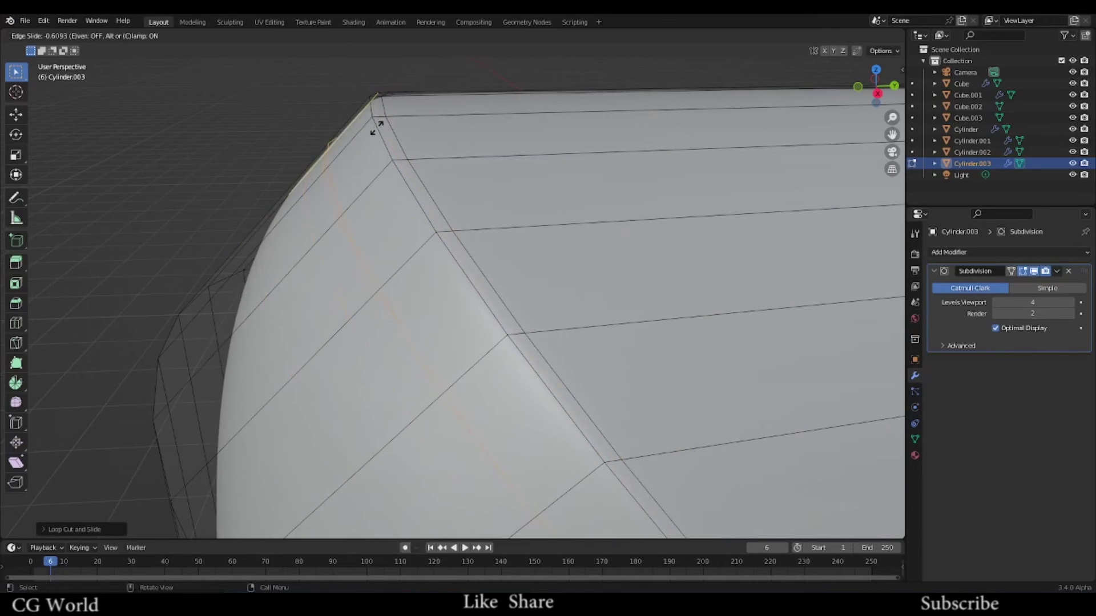
pyautogui.click(404, 83)
pyautogui.scroll(-4, 388, 171)
pyautogui.moveTo(493, 291)
pyautogui.mouseDown(button='middle')
pyautogui.moveTo(435, 239)
pyautogui.moveTo(490, 270)
pyautogui.mouseUp(button='middle')
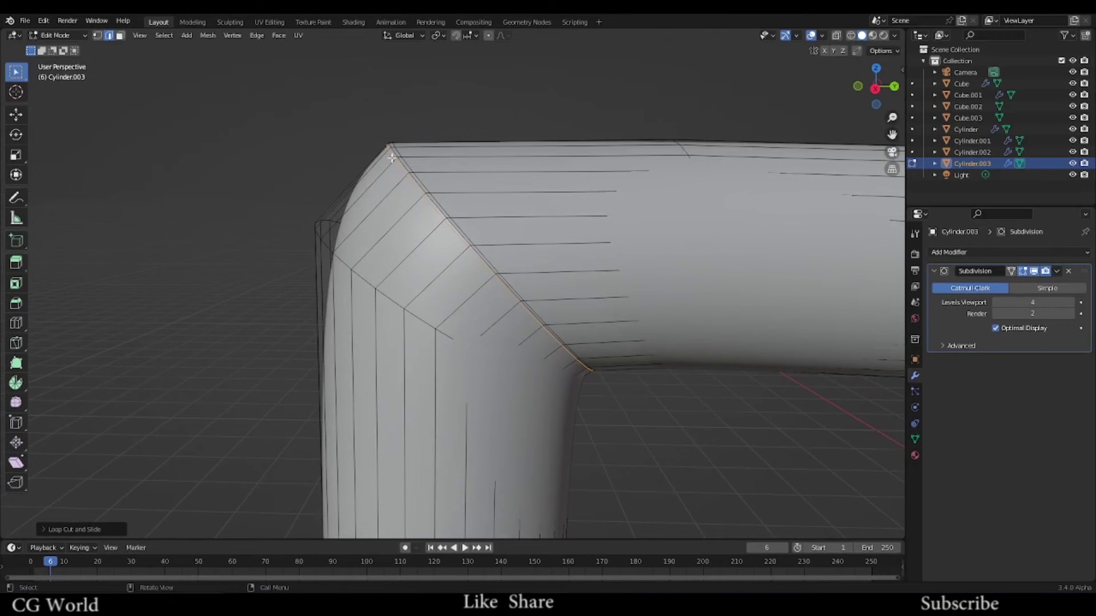
pyautogui.moveTo(391, 131); pyautogui.dragTo(428, 248, button='middle')
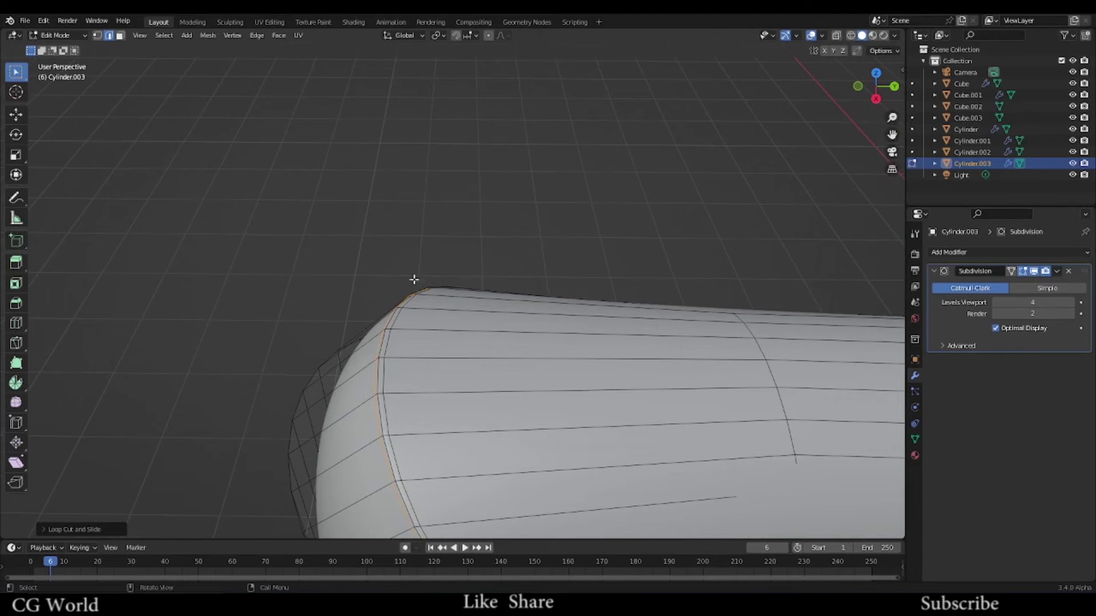
# Step: Return to Object Mode and examine the sharpened upper bend and the pipe's overall shape from several angles
pyautogui.scroll(-3, 402, 284)
pyautogui.moveTo(488, 321); pyautogui.dragTo(492, 281, button='middle')
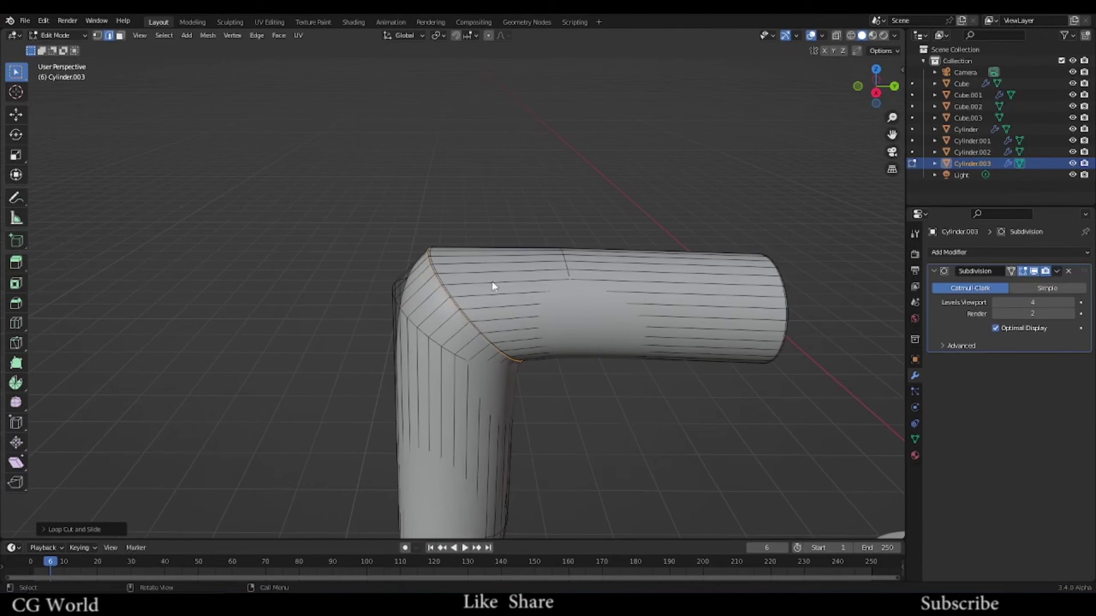
pyautogui.press('Tab')
pyautogui.moveTo(533, 334); pyautogui.dragTo(424, 187, button='middle')
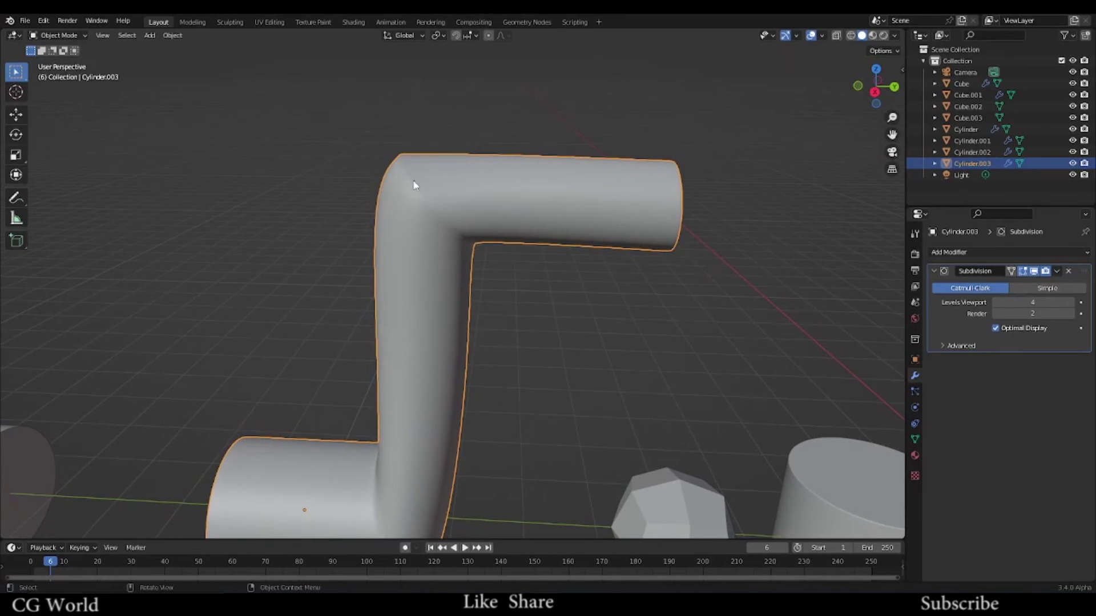
pyautogui.scroll(5, 408, 184)
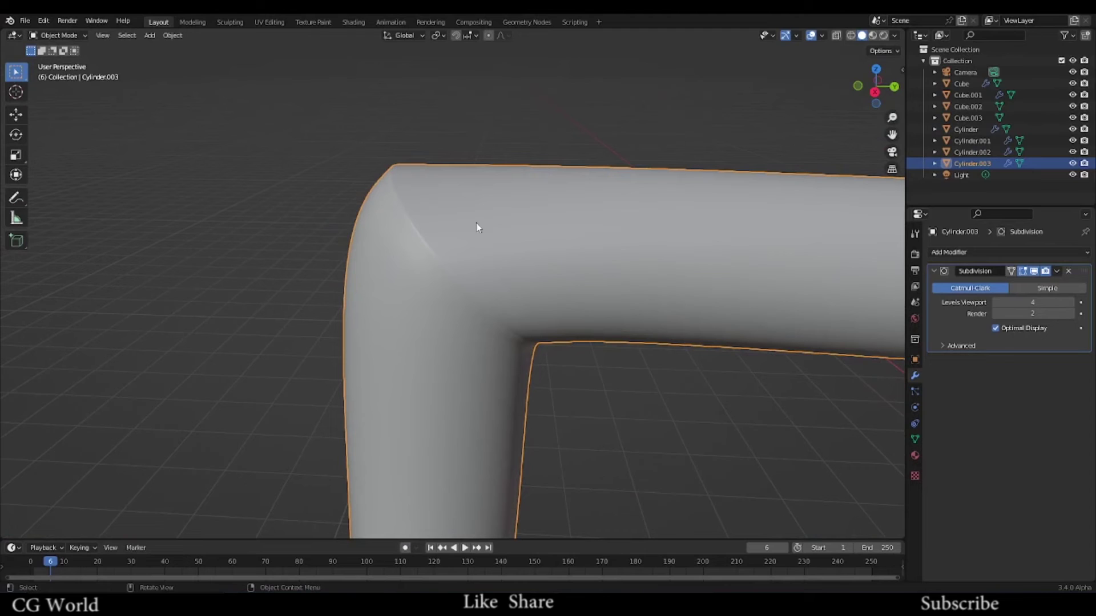
pyautogui.scroll(-7, 442, 220)
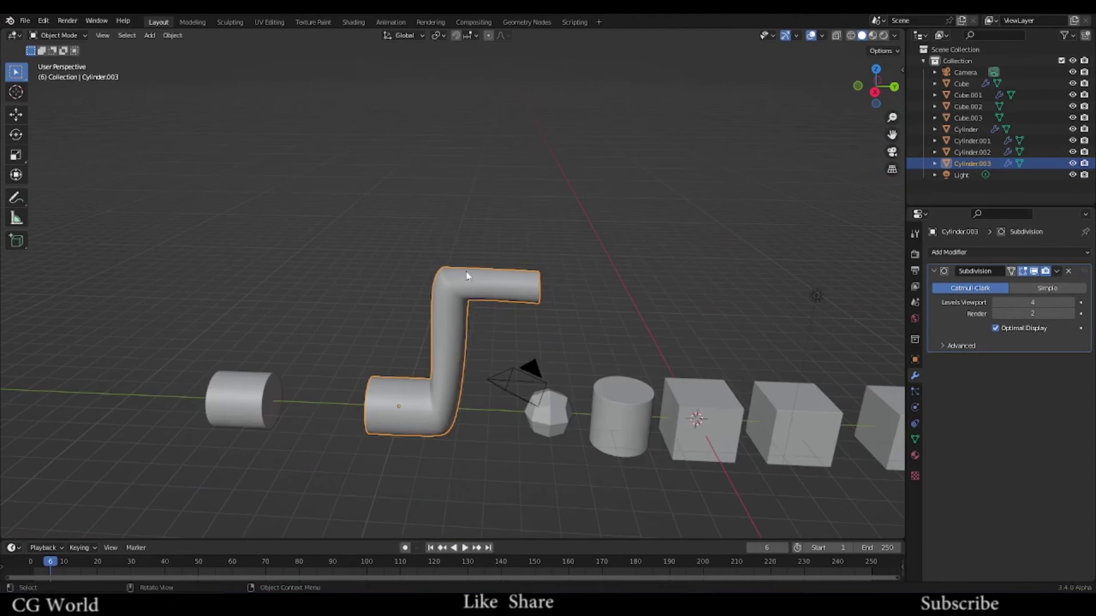
pyautogui.scroll(2, 299, 191)
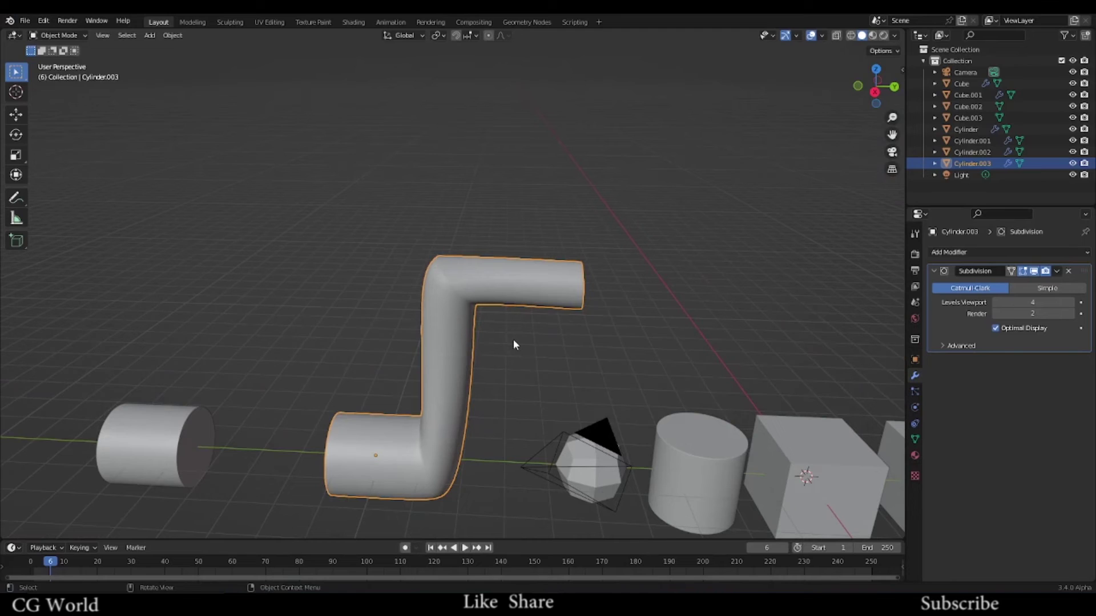
pyautogui.scroll(1, 512, 339)
pyautogui.keyDown('shift'); pyautogui.moveTo(513, 324); pyautogui.dragTo(516, 293, button='middle'); pyautogui.keyUp('shift')
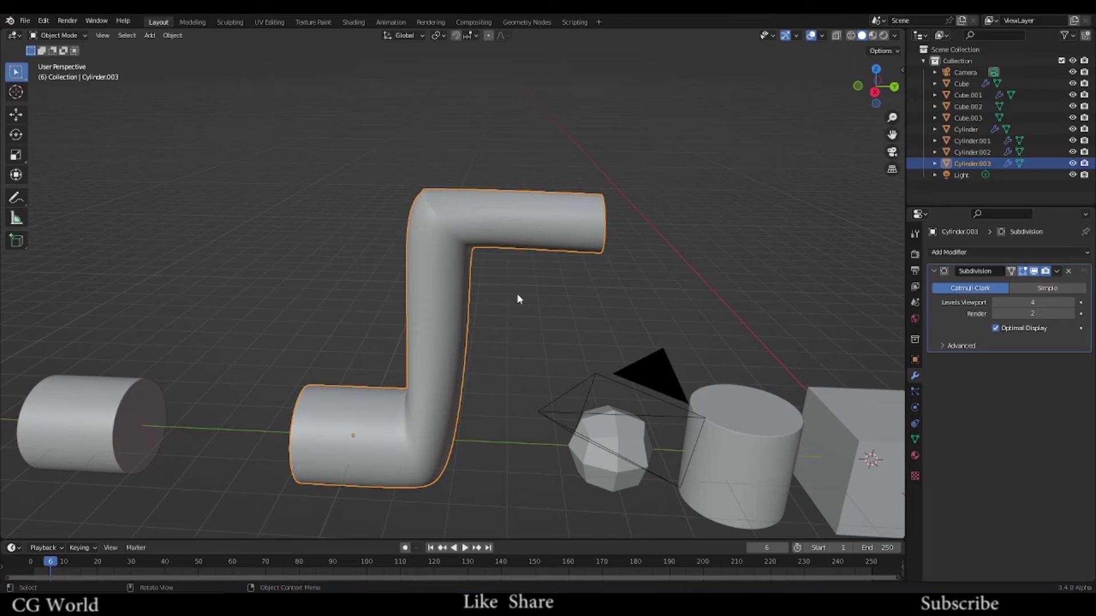
pyautogui.scroll(1, 511, 267)
pyautogui.moveTo(509, 258); pyautogui.dragTo(511, 292, button='middle')
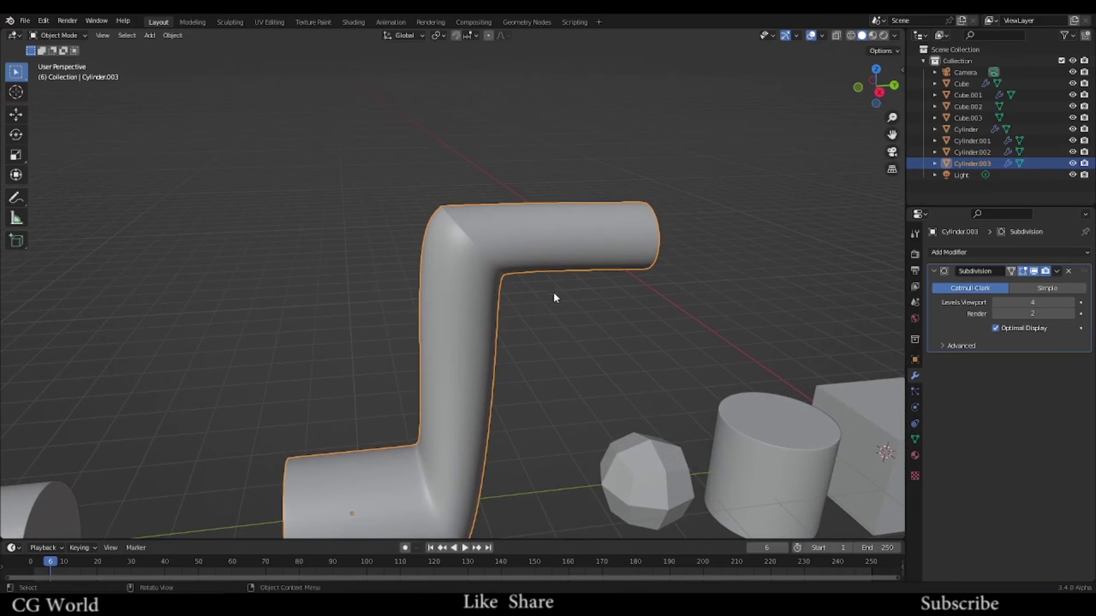
# Step: Enter Edit Mode and examine the paired edge loops and the unsupported lower edge ring of the upper bend
pyautogui.press('Tab')
pyautogui.scroll(4, 553, 293)
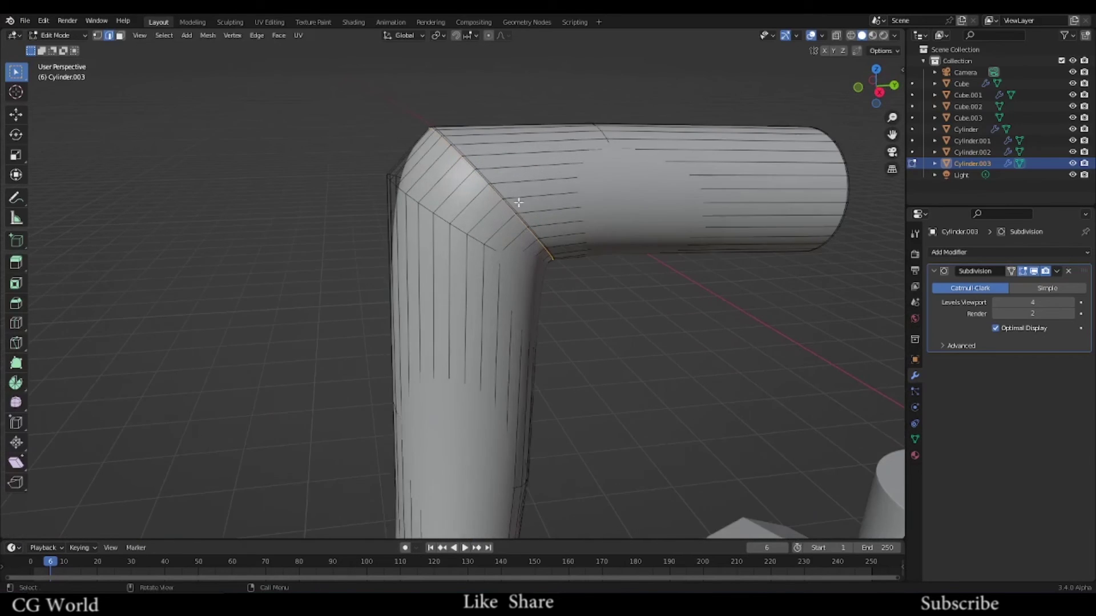
pyautogui.keyDown('shift'); pyautogui.moveTo(511, 220); pyautogui.dragTo(497, 254, button='middle'); pyautogui.keyUp('shift')
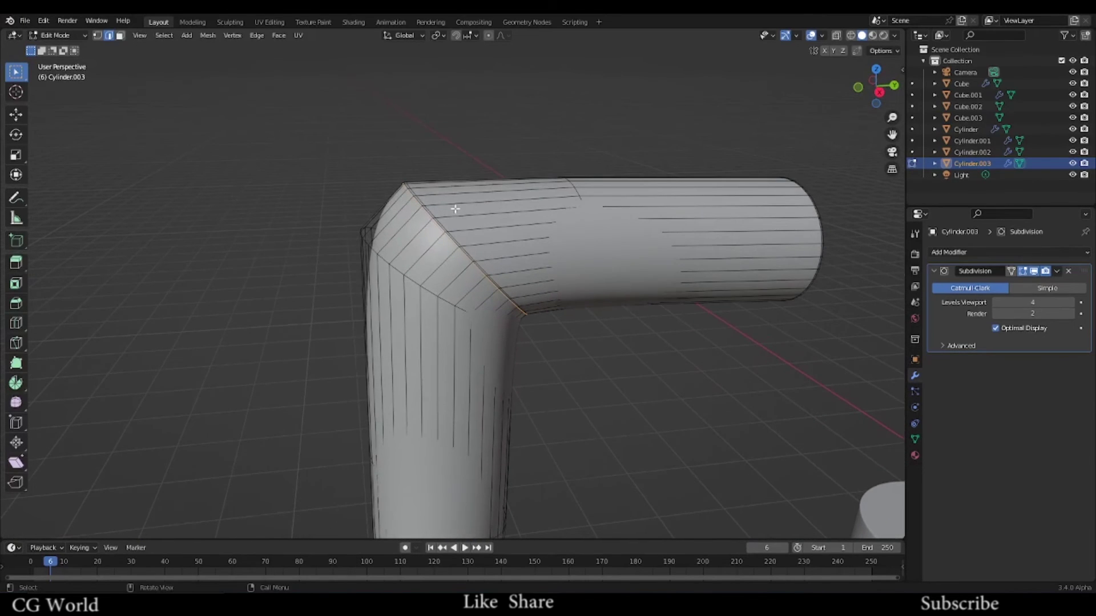
pyautogui.scroll(4, 457, 208)
pyautogui.keyDown('shift'); pyautogui.moveTo(497, 176); pyautogui.dragTo(379, 197, button='middle'); pyautogui.keyUp('shift')
pyautogui.scroll(2, 368, 223)
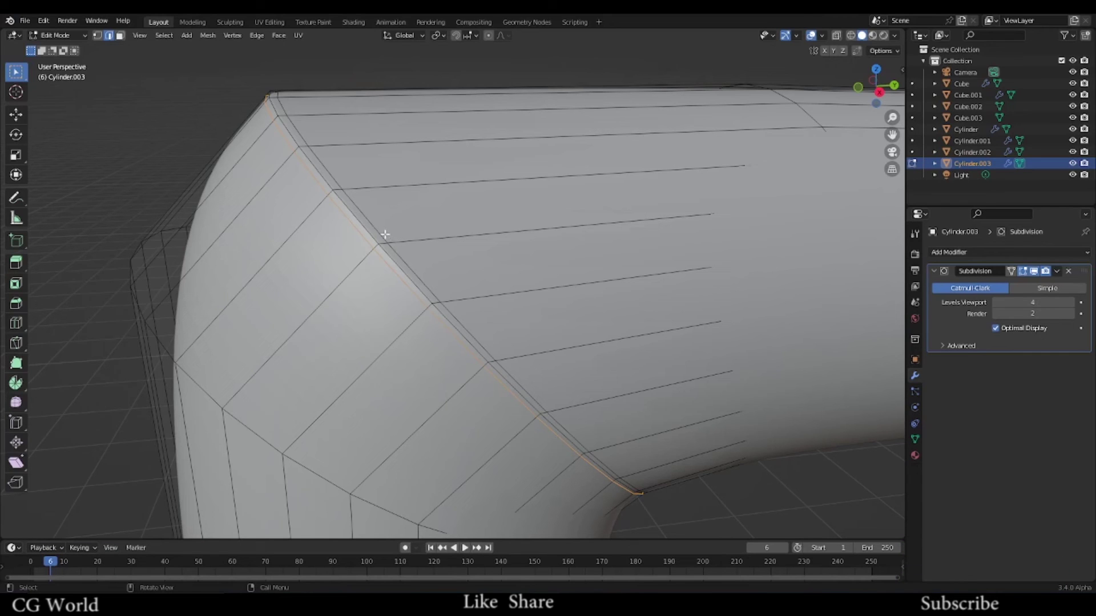
pyautogui.scroll(-8, 410, 228)
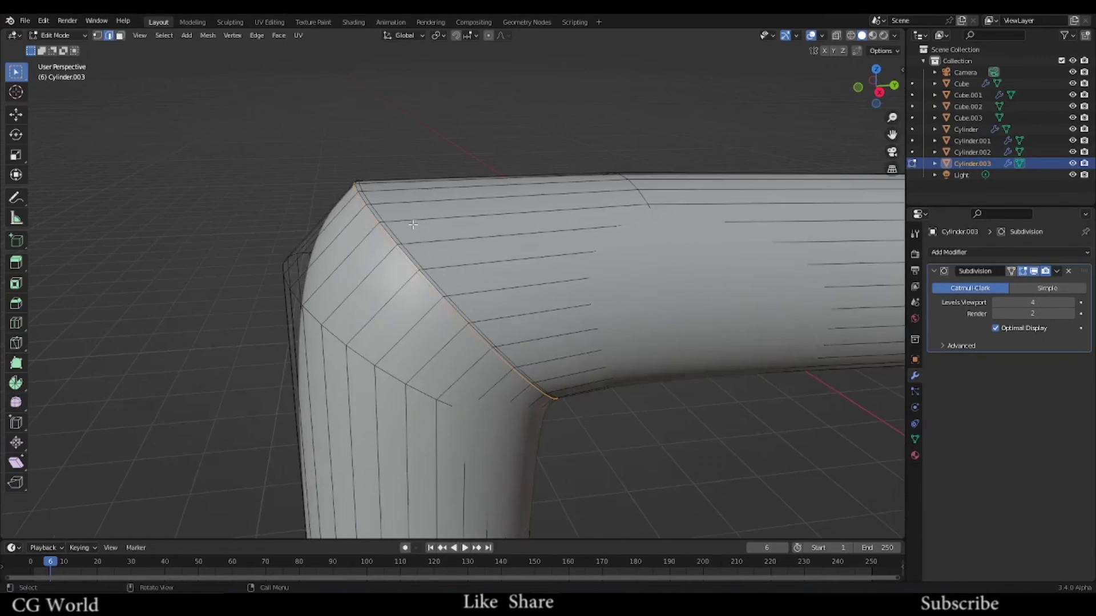
pyautogui.moveTo(506, 379); pyautogui.dragTo(494, 469, button='middle')
pyautogui.scroll(5, 458, 332)
pyautogui.scroll(3, 452, 342)
pyautogui.keyDown('shift'); pyautogui.moveTo(344, 105); pyautogui.dragTo(362, 161, button='middle'); pyautogui.keyUp('shift')
pyautogui.scroll(3, 356, 231)
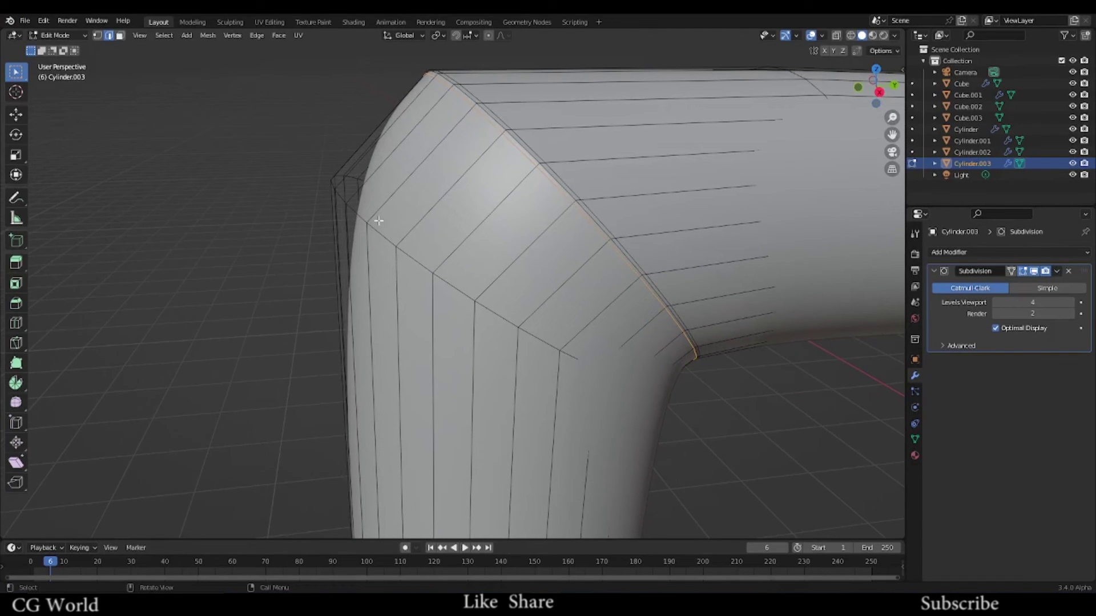
# Step: Add an edge loop around the vertical section below the upper bend, sliding it by about -0.54 towards the bend
pyautogui.scroll(-2, 590, 357)
pyautogui.moveTo(591, 356); pyautogui.dragTo(523, 337, button='middle')
pyautogui.hotkey('ctrl', 'r')
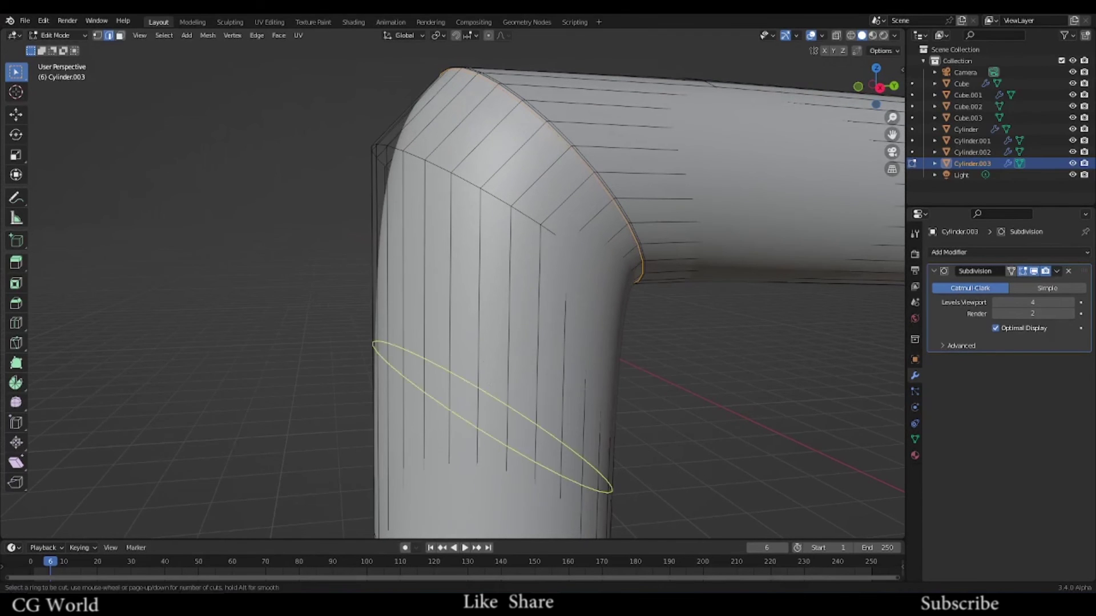
pyautogui.click(481, 311)
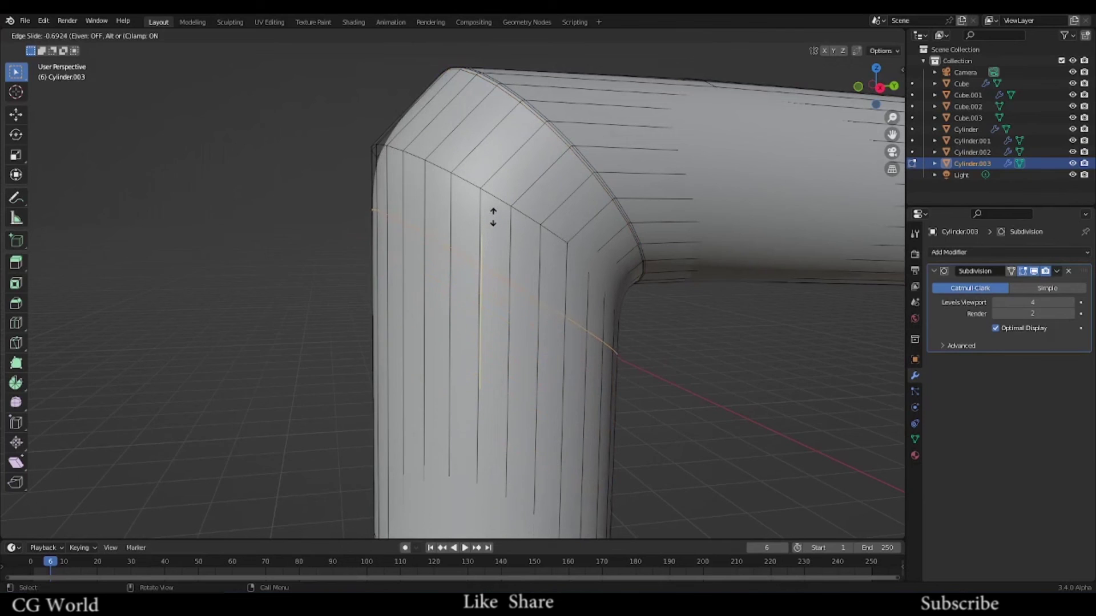
pyautogui.click(491, 257)
# Step: Add an edge loop on the corner segment, slid by about 0.92 against the bend's lower edge ring, and check the result in Object Mode
pyautogui.keyDown('shift'); pyautogui.moveTo(702, 289); pyautogui.dragTo(648, 325, button='middle'); pyautogui.keyUp('shift')
pyautogui.scroll(1, 366, 226)
pyautogui.scroll(2, 366, 226)
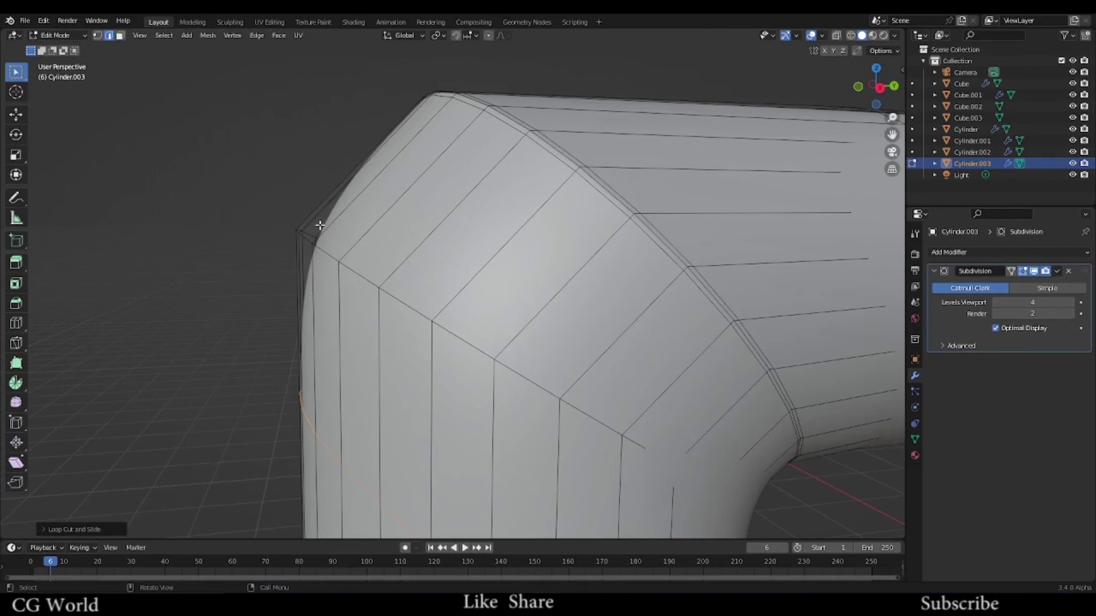
pyautogui.press('ctrl')
pyautogui.click(219, 275)
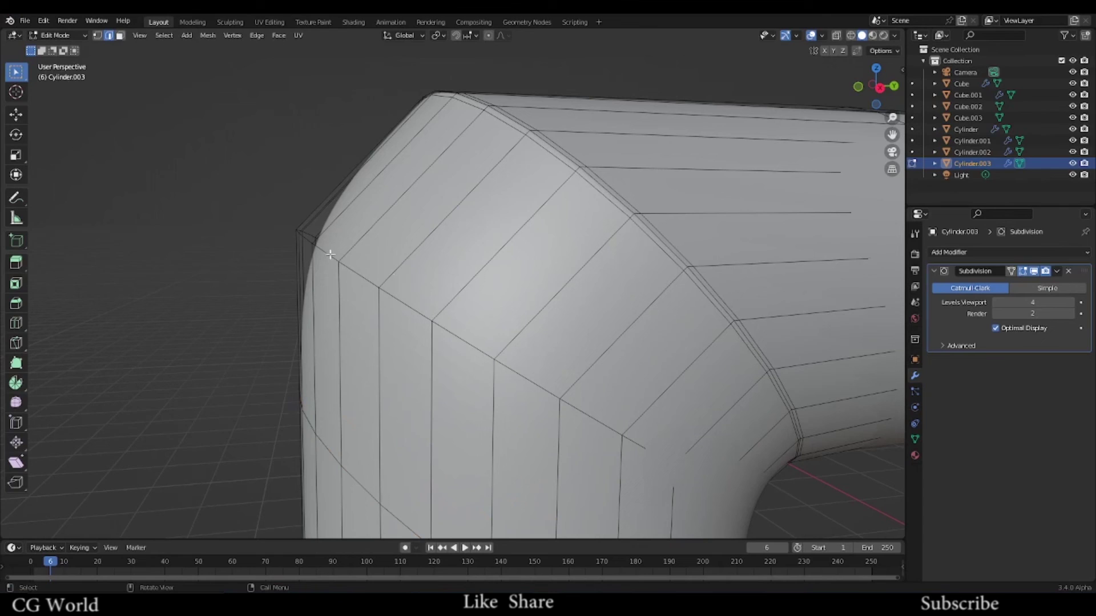
pyautogui.press('ctrl')
pyautogui.hotkey('ctrl', 'r')
pyautogui.click(383, 220)
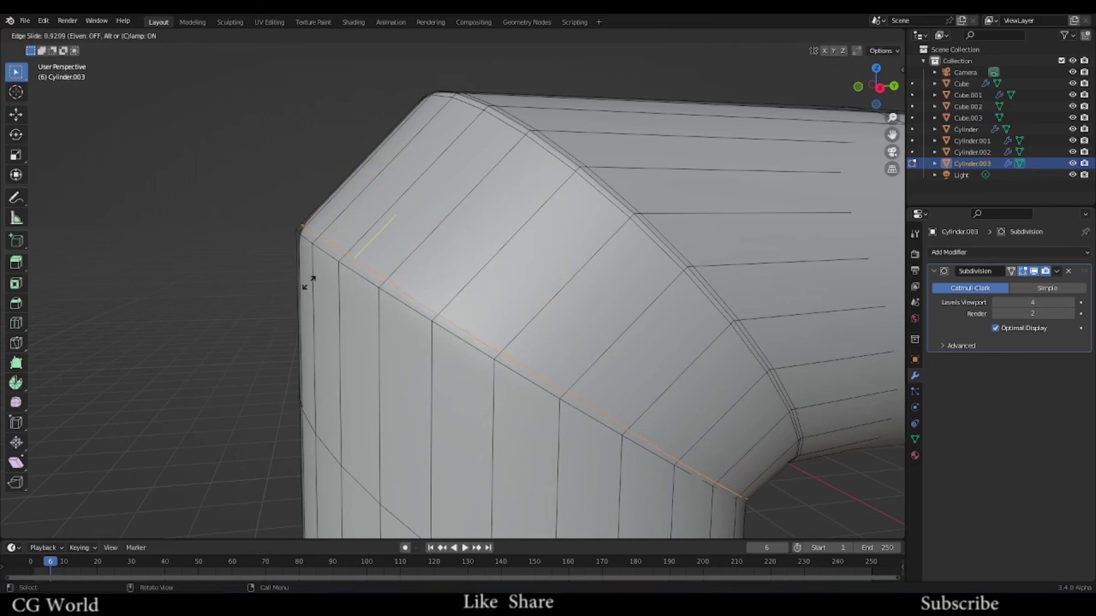
pyautogui.click(341, 266)
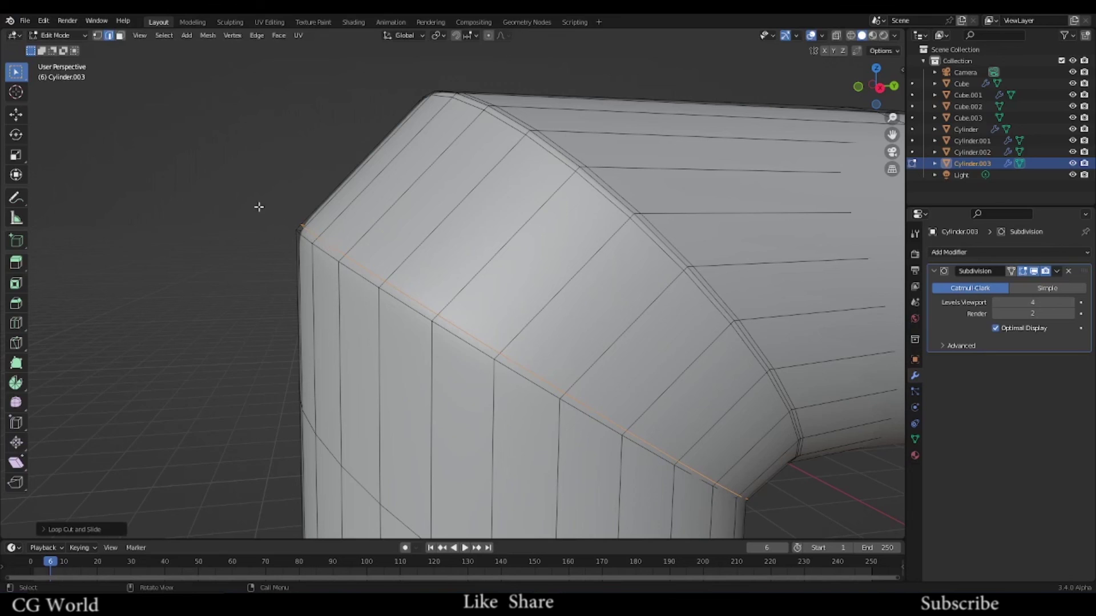
pyautogui.press('Tab')
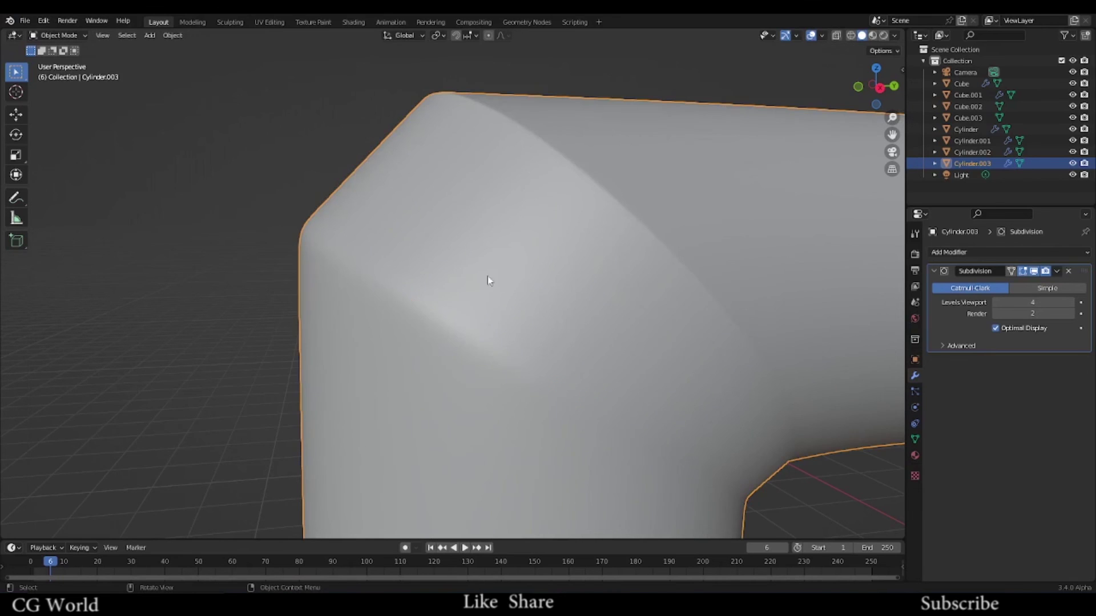
pyautogui.scroll(-5, 484, 275)
pyautogui.scroll(4, 509, 287)
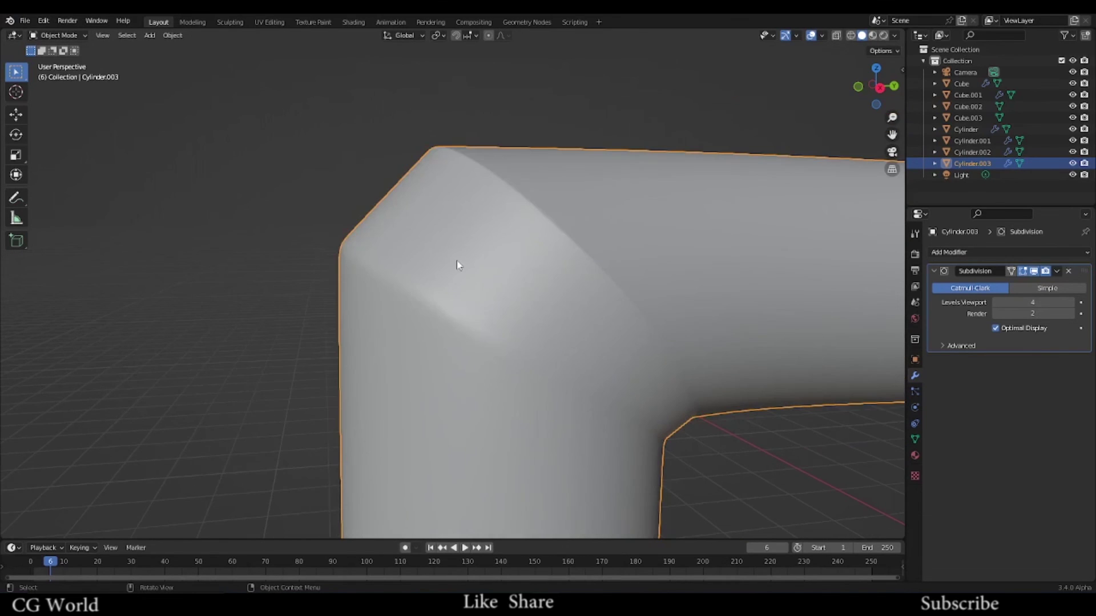
# Step: Back in Edit Mode, add an edge loop on the vertical section just below the same bend edge, sliding it by about -0.89
pyautogui.press('Tab')
pyautogui.scroll(1, 377, 274)
pyautogui.keyDown('alt'); pyautogui.click(375, 279); pyautogui.keyUp('alt')
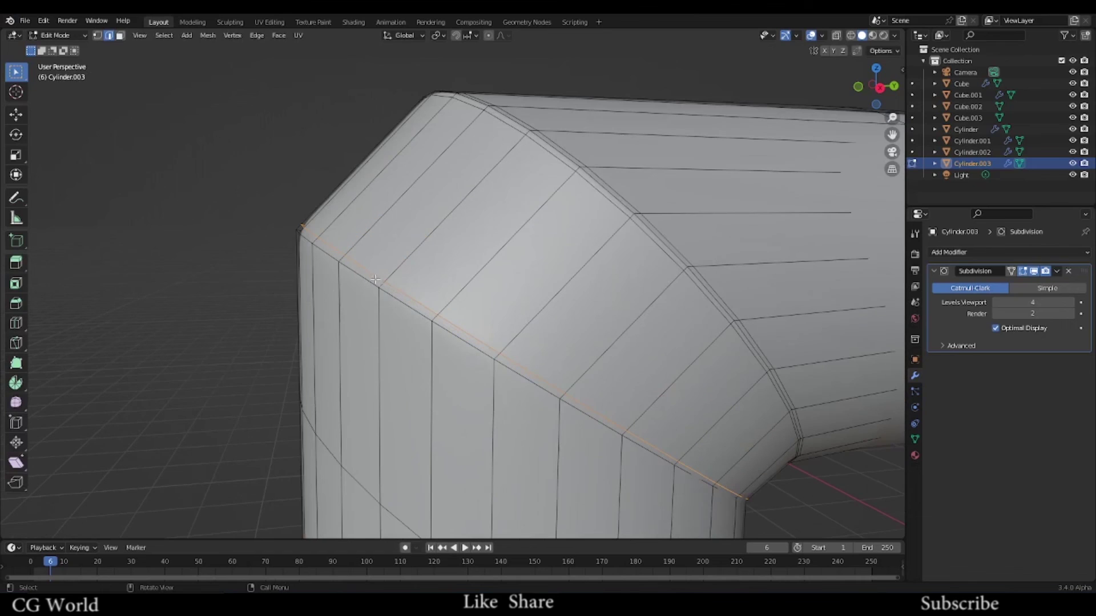
pyautogui.hotkey('ctrl', 'r')
pyautogui.click(308, 295)
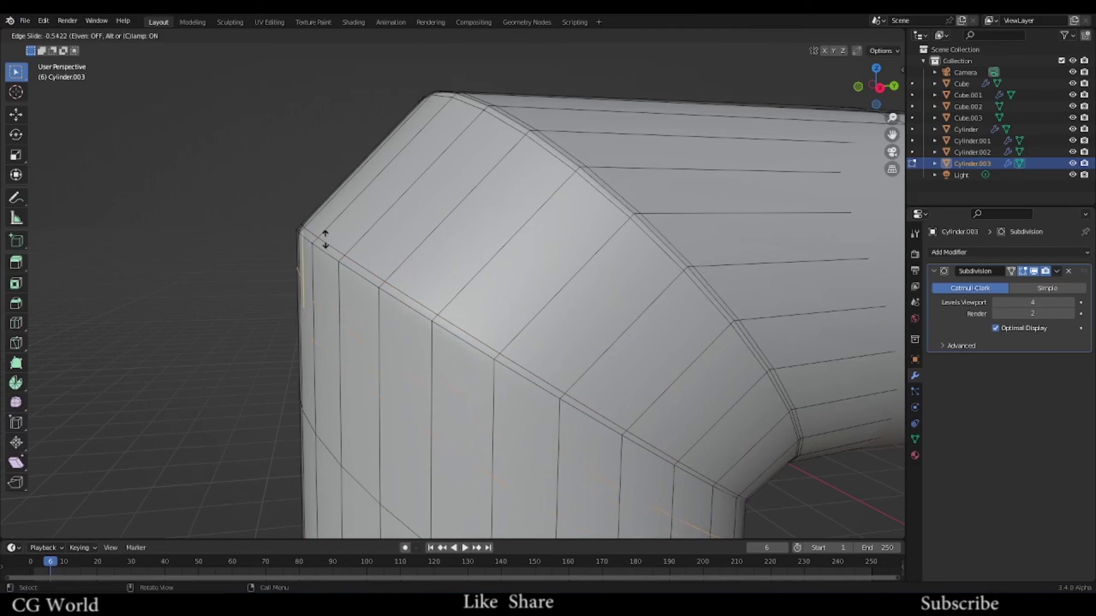
pyautogui.click(323, 210)
# Step: Switch to Object Mode and compare the sharpened upper bend with the smooth lower bend from several angles
pyautogui.press('Tab')
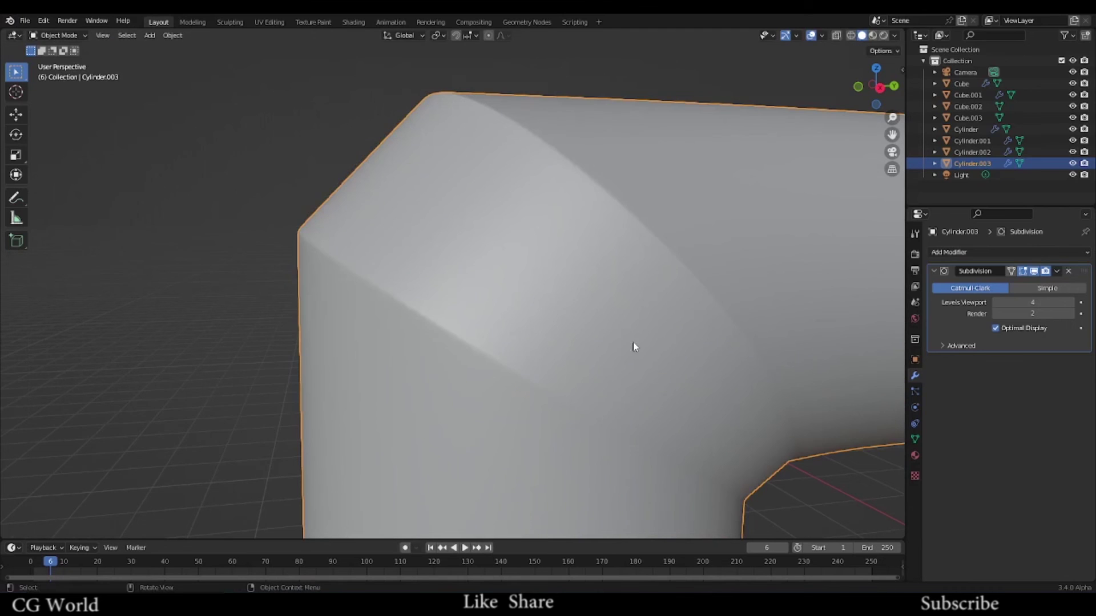
pyautogui.scroll(-5, 685, 354)
pyautogui.moveTo(707, 362); pyautogui.dragTo(560, 328, button='middle')
pyautogui.scroll(-5, 591, 367)
pyautogui.keyDown('shift'); pyautogui.moveTo(610, 396); pyautogui.dragTo(445, 295, button='middle'); pyautogui.keyUp('shift')
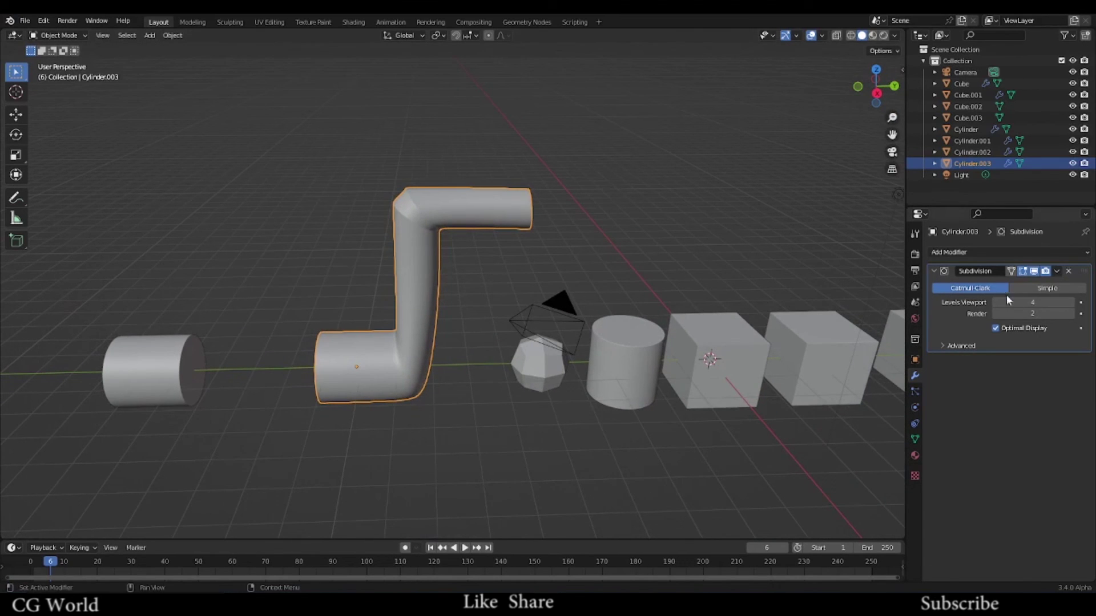
pyautogui.moveTo(575, 279); pyautogui.dragTo(584, 263, button='middle')
pyautogui.scroll(-1, 582, 262)
pyautogui.keyDown('shift'); pyautogui.moveTo(667, 281); pyautogui.dragTo(518, 297, button='middle'); pyautogui.keyUp('shift')
pyautogui.scroll(1, 297, 237)
pyautogui.keyDown('shift'); pyautogui.moveTo(284, 232); pyautogui.dragTo(448, 246, button='middle'); pyautogui.keyUp('shift')
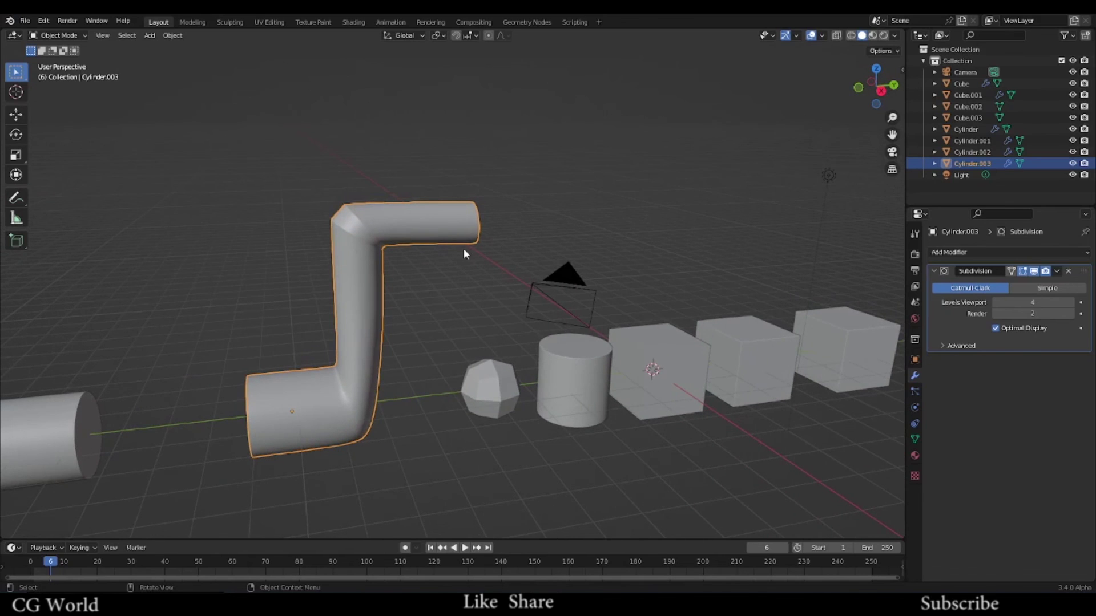